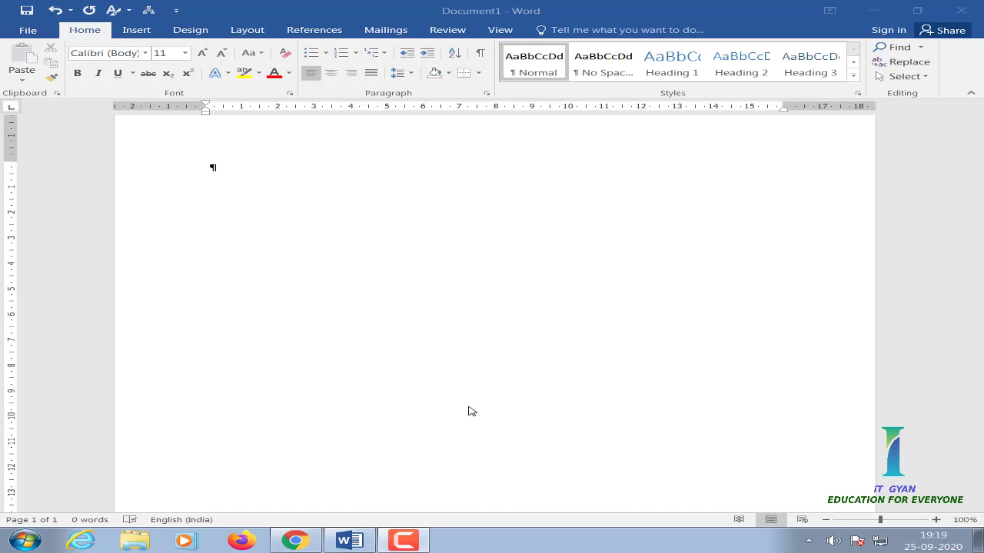
# - Open the Word Options dialog to view the General options, and close it without changes
pyautogui.click(33, 34)
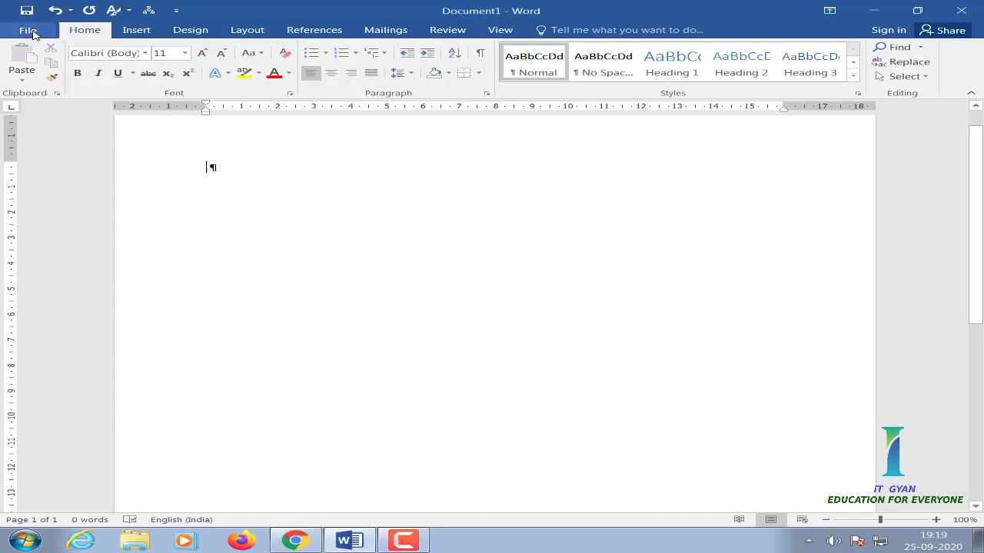
pyautogui.click(39, 33)
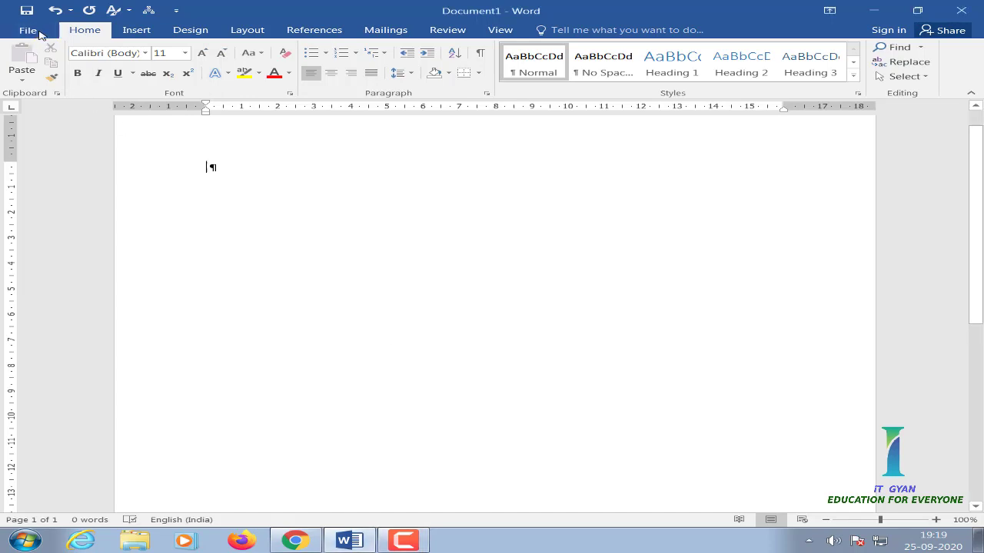
pyautogui.click(39, 304)
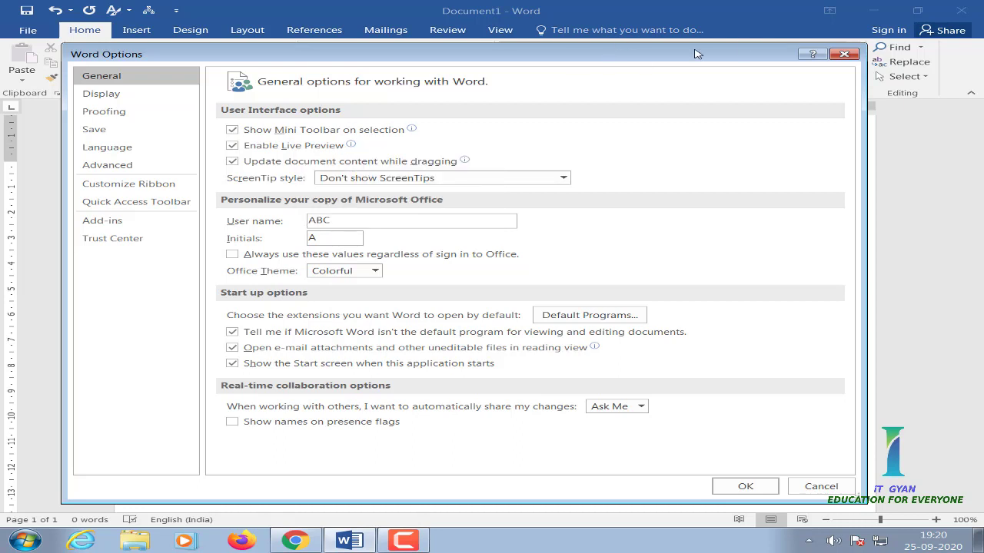
pyautogui.click(843, 54)
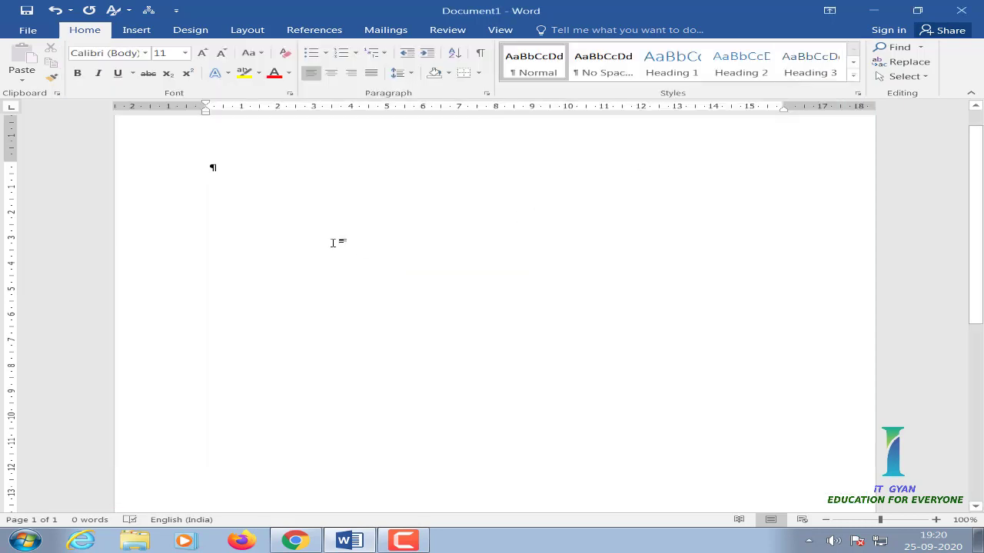
# - Enter "It gyan" on the first line of the blank document and select that line
pyautogui.write('It gyan')
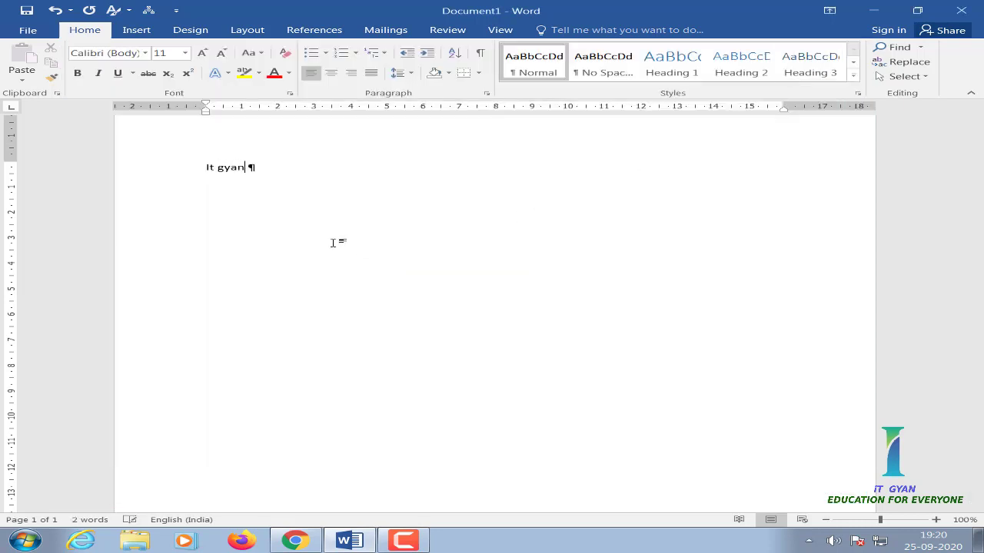
pyautogui.tripleClick(224, 171)
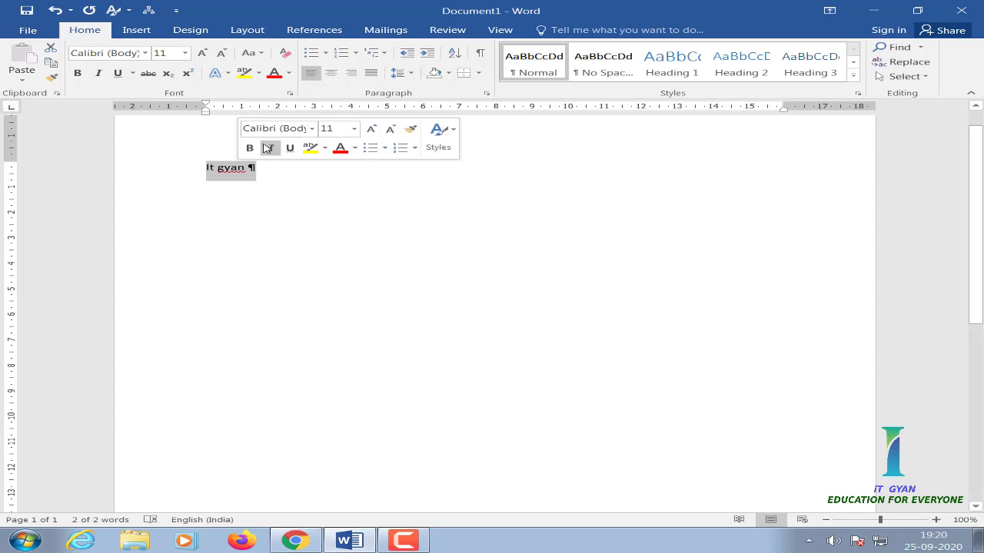
# - Disable "Show Mini Toolbar on selection" in the General options and select the "It gyan" line again
pyautogui.click(27, 31)
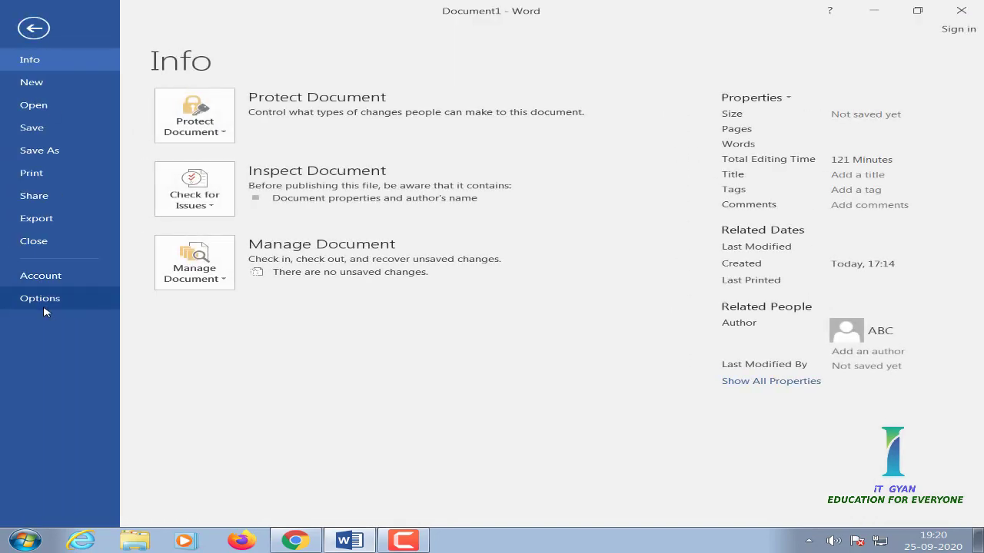
pyautogui.click(34, 299)
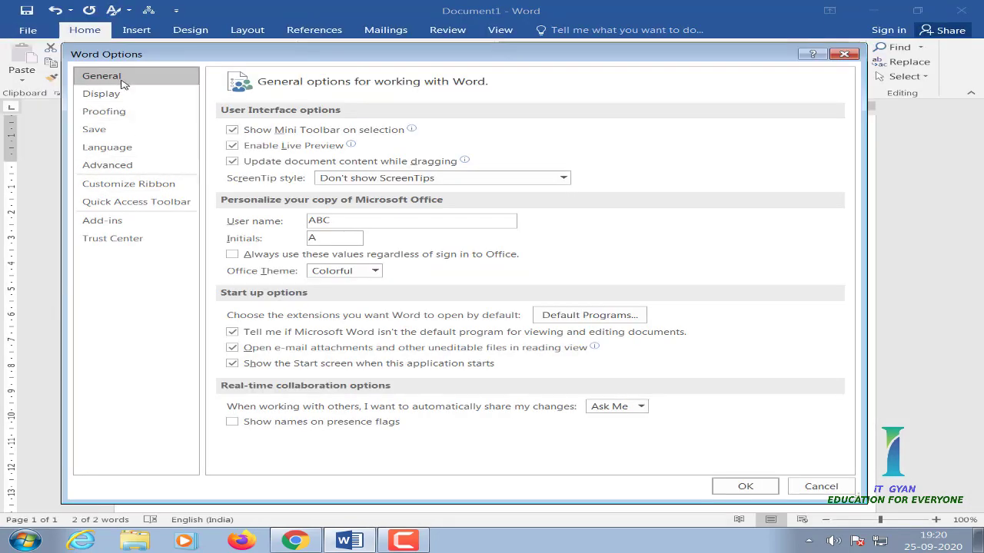
pyautogui.click(744, 485)
pyautogui.moveTo(207, 166); pyautogui.dragTo(256, 169)
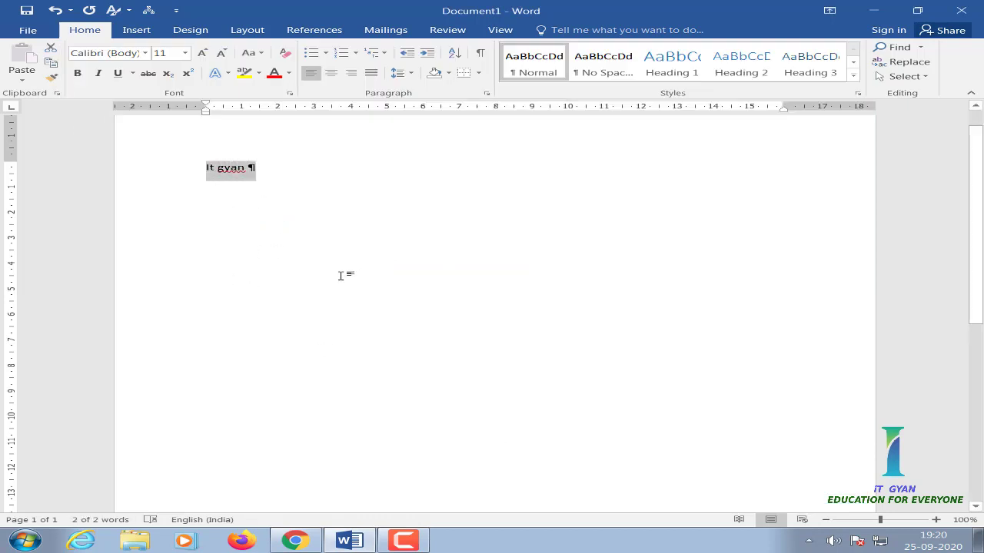
# - Enable "Show Mini Toolbar on selection" in the General options and reselect the "It gyan" line to test it
pyautogui.click(27, 30)
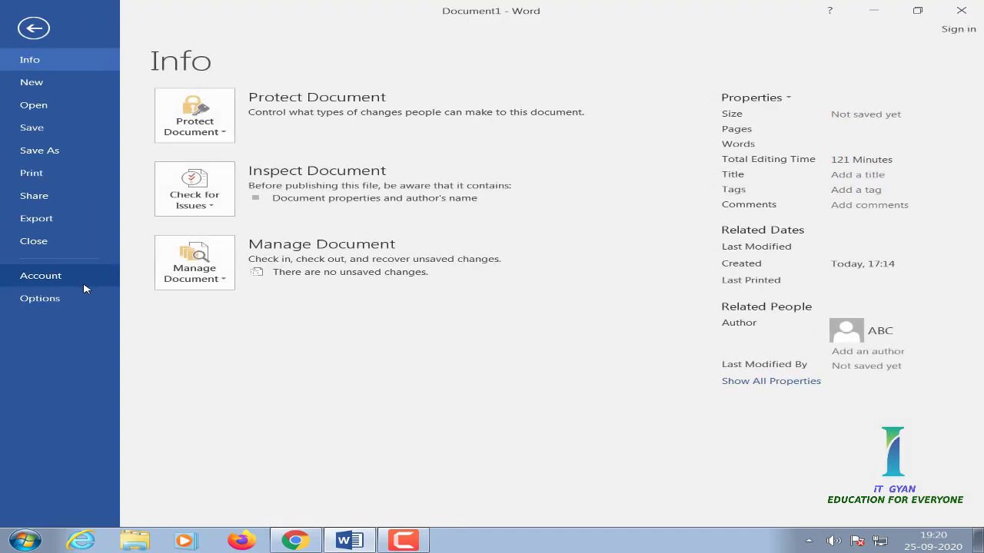
pyautogui.click(63, 299)
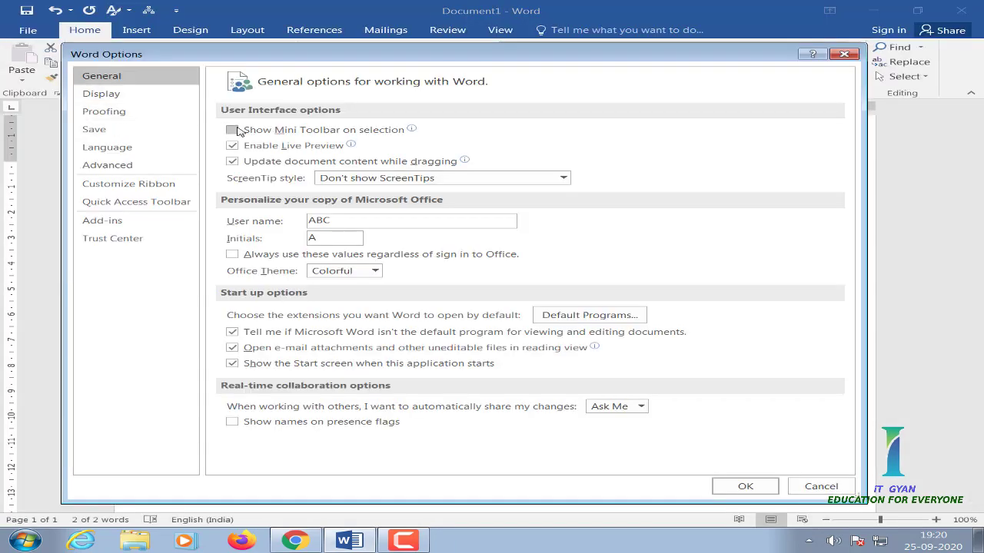
pyautogui.click(238, 136)
pyautogui.click(729, 479)
pyautogui.click(205, 168)
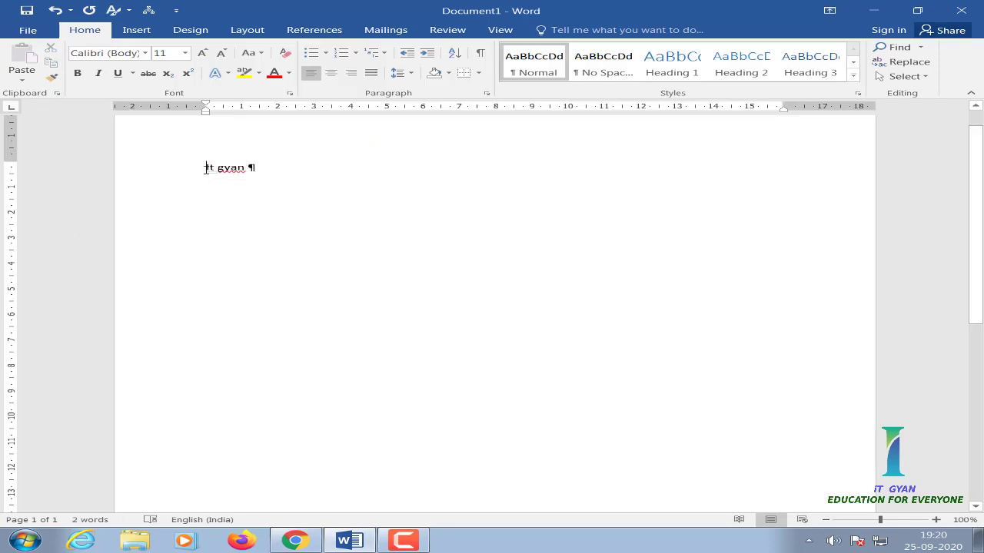
pyautogui.moveTo(206, 168); pyautogui.dragTo(256, 170)
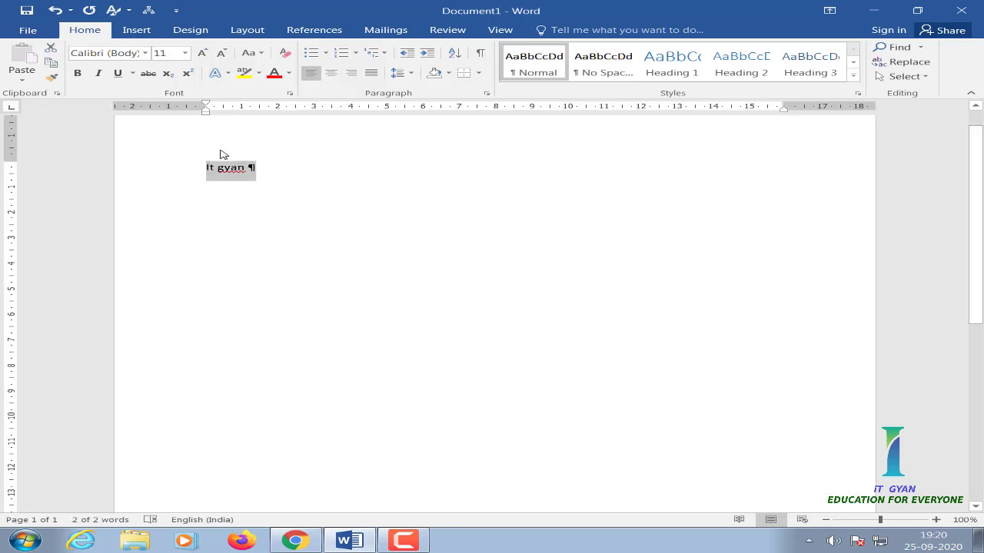
pyautogui.click(228, 187)
pyautogui.moveTo(201, 168); pyautogui.dragTo(256, 170)
# - Read the description of the Enable Live Preview option in the General options and close the dialog
pyautogui.click(28, 29)
pyautogui.click(51, 298)
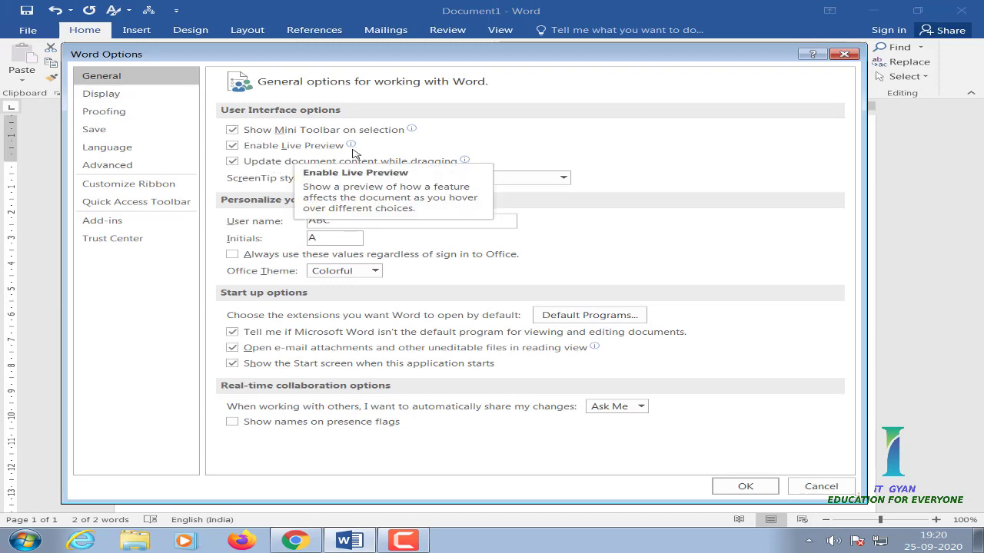
pyautogui.click(843, 54)
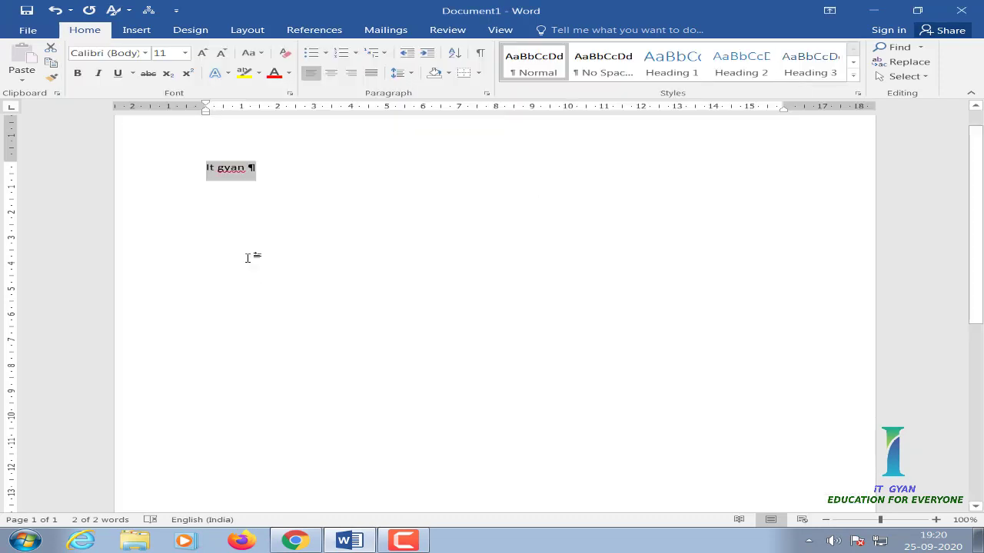
# - Select the "It gyan" line, browse the text effects gallery and leave it without applying an effect
pyautogui.click(200, 160)
pyautogui.moveTo(203, 167); pyautogui.dragTo(254, 168)
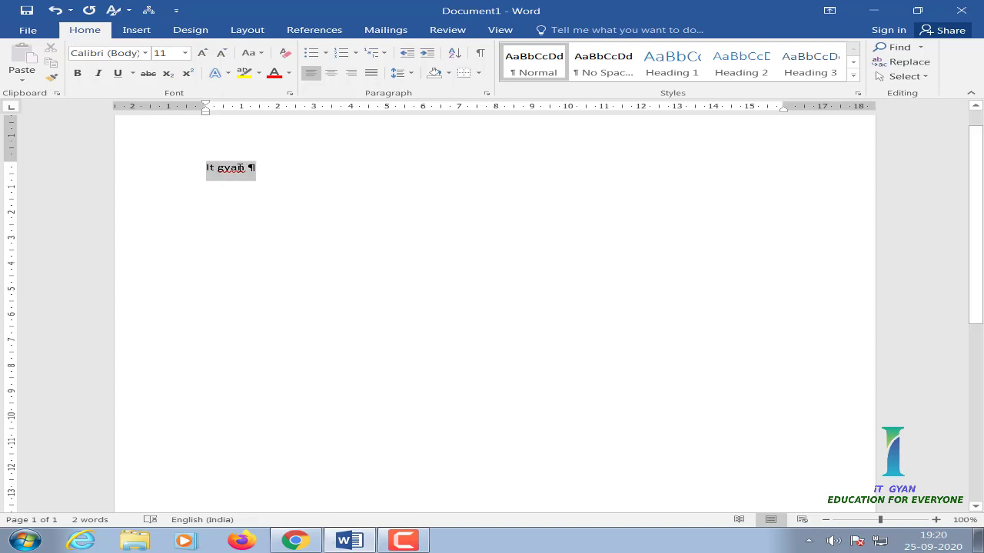
pyautogui.click(218, 73)
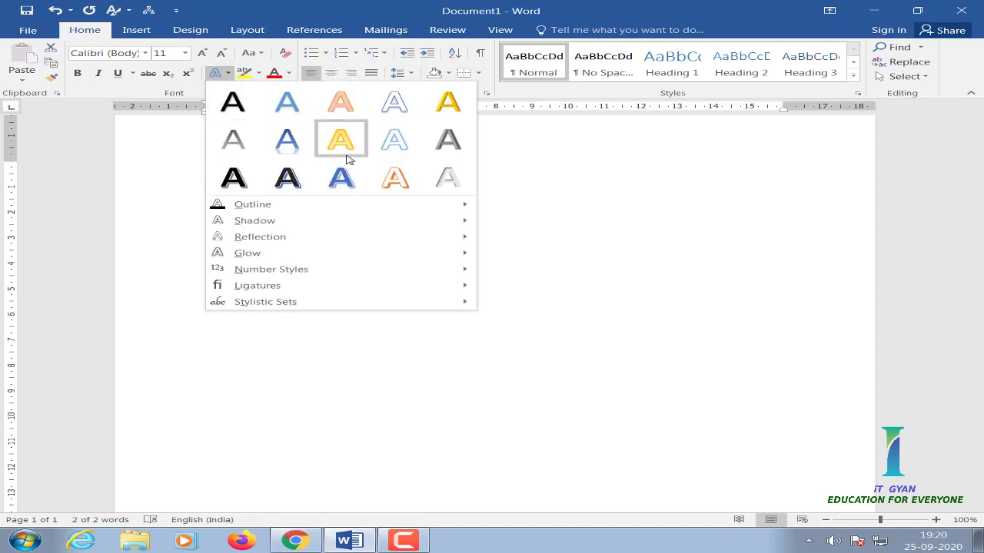
pyautogui.click(110, 208)
# - Insert 13 empty paragraphs above the "It gyan" line to move it lower on the page
pyautogui.click(202, 176)
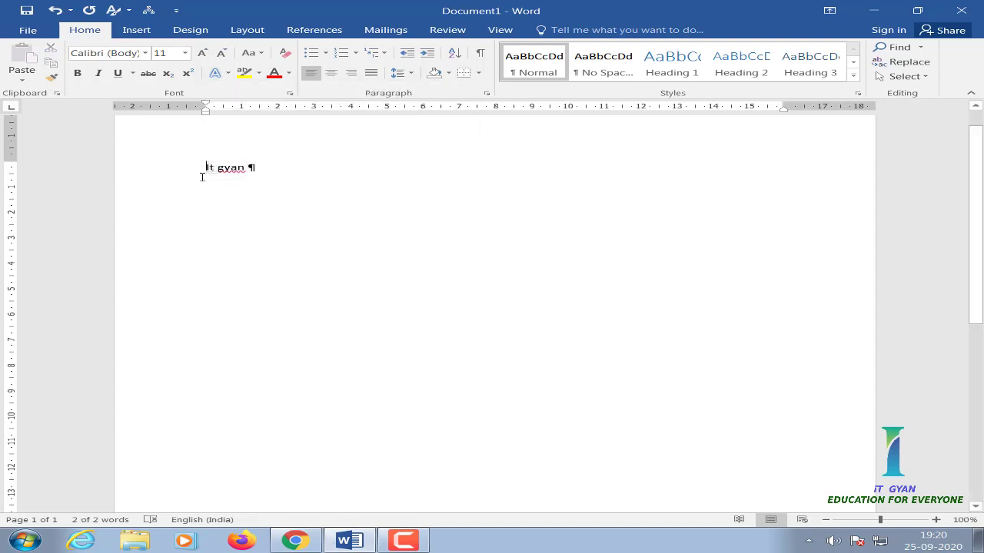
pyautogui.press('Return')
pyautogui.press('Return')
pyautogui.press('Return')
pyautogui.press('Return')
pyautogui.press('Return')
pyautogui.press('Return')
pyautogui.press('Return')
pyautogui.press('Return')
pyautogui.press('Return')
pyautogui.press('Return')
pyautogui.press('Return')
pyautogui.press('Return')
pyautogui.press('Return')
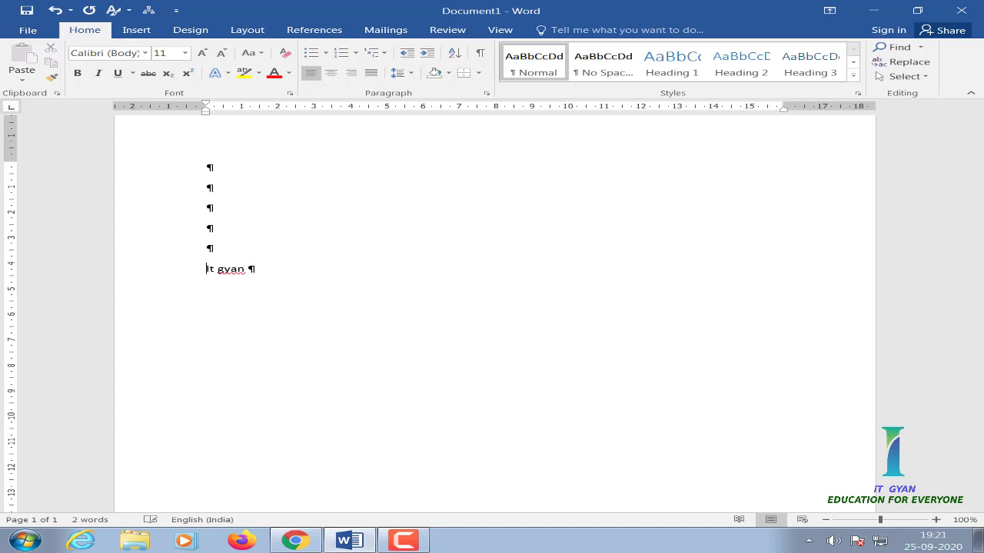
# - Select the "It gyan" line, preview text effects on it, and set its font size to 36
pyautogui.moveTo(204, 429); pyautogui.dragTo(253, 431)
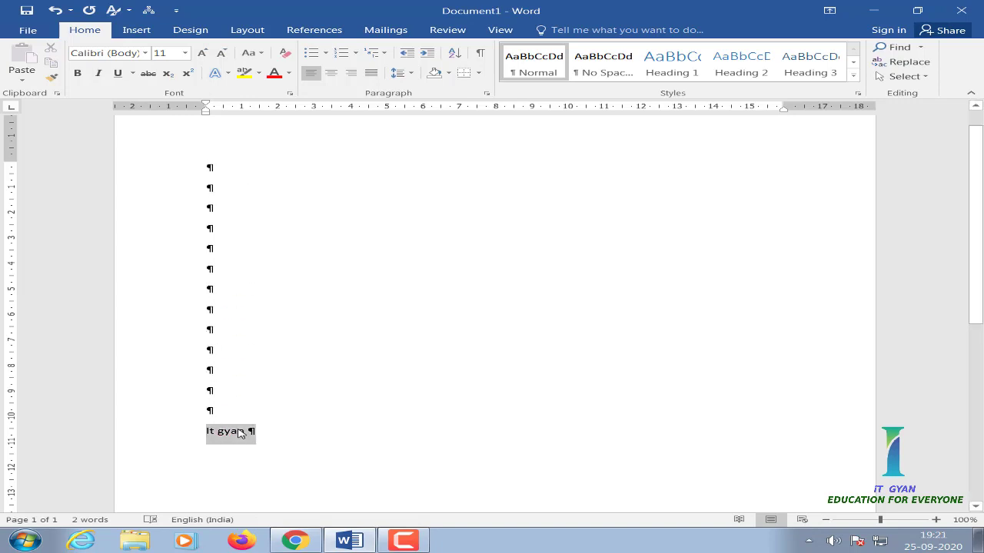
pyautogui.click(228, 74)
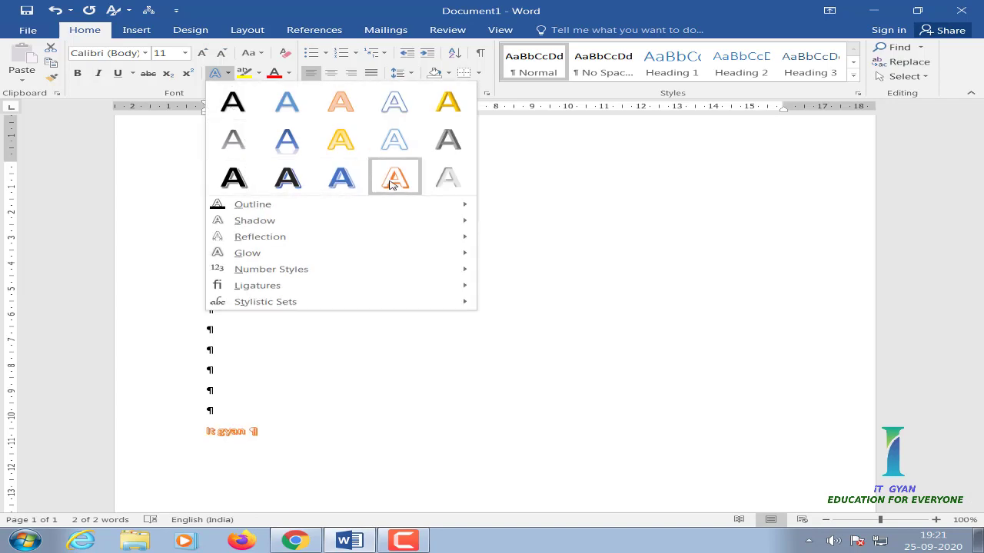
pyautogui.click(186, 54)
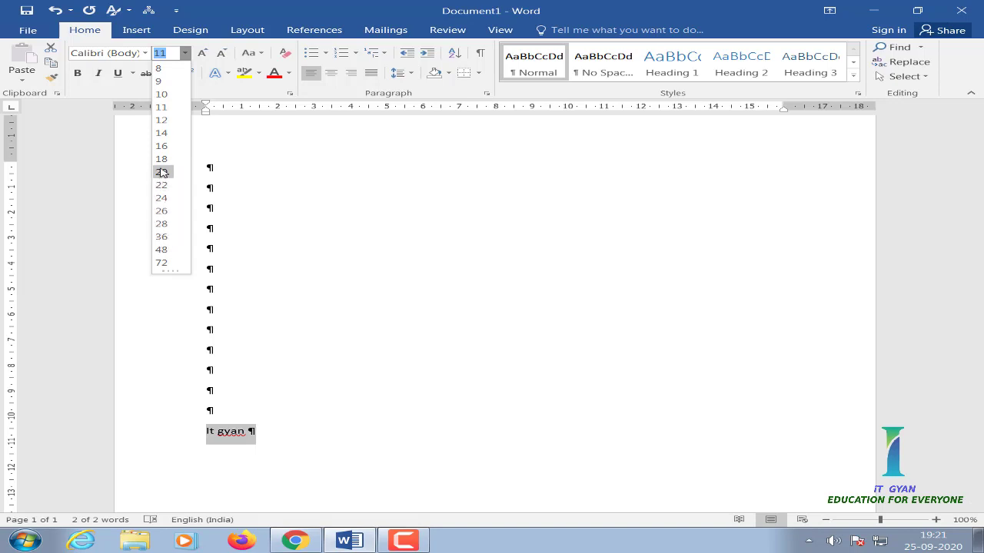
pyautogui.press('Escape')
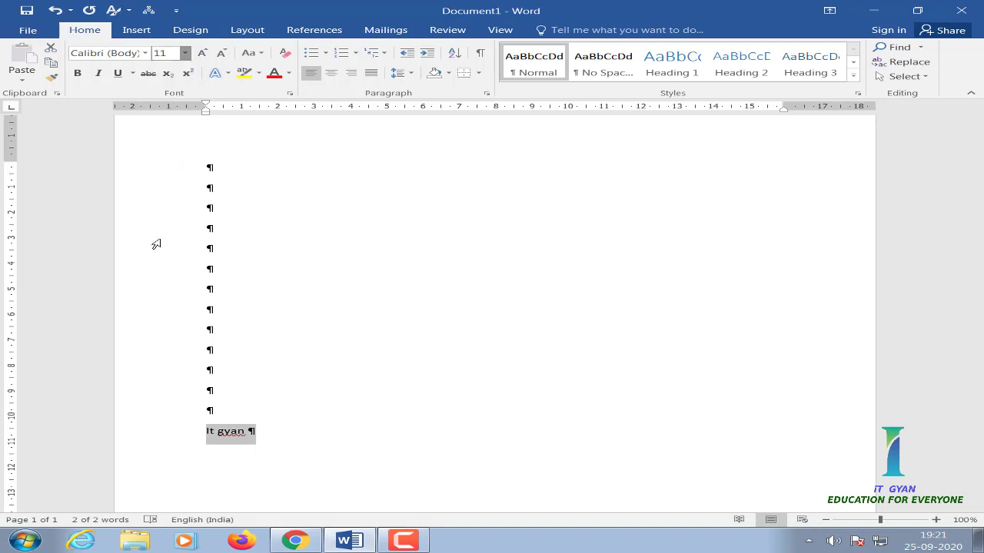
# - Preview text effects, font colors and font sizes on the selected "It gyan" line without applying any
pyautogui.click(216, 73)
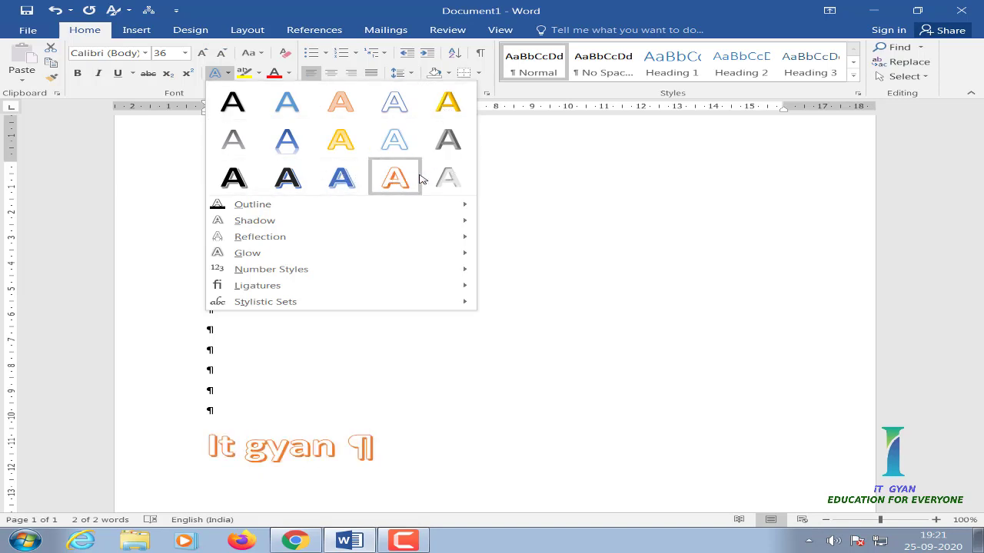
pyautogui.click(496, 171)
pyautogui.click(288, 72)
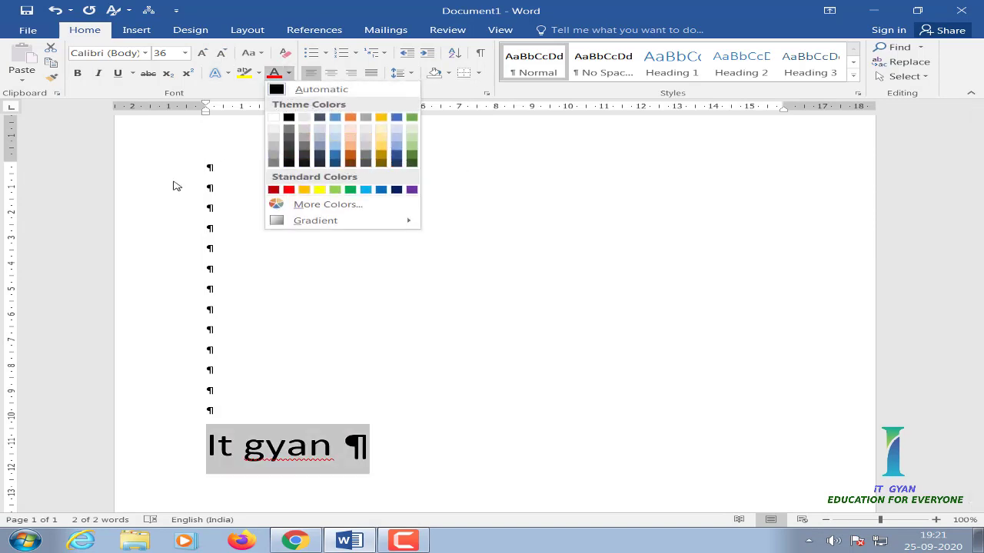
pyautogui.click(174, 98)
pyautogui.click(185, 52)
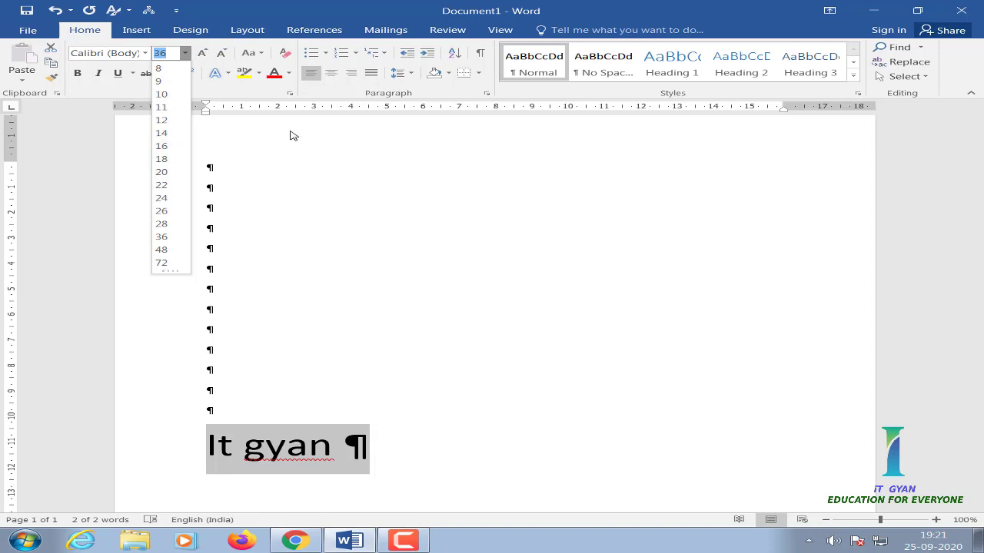
pyautogui.click(214, 93)
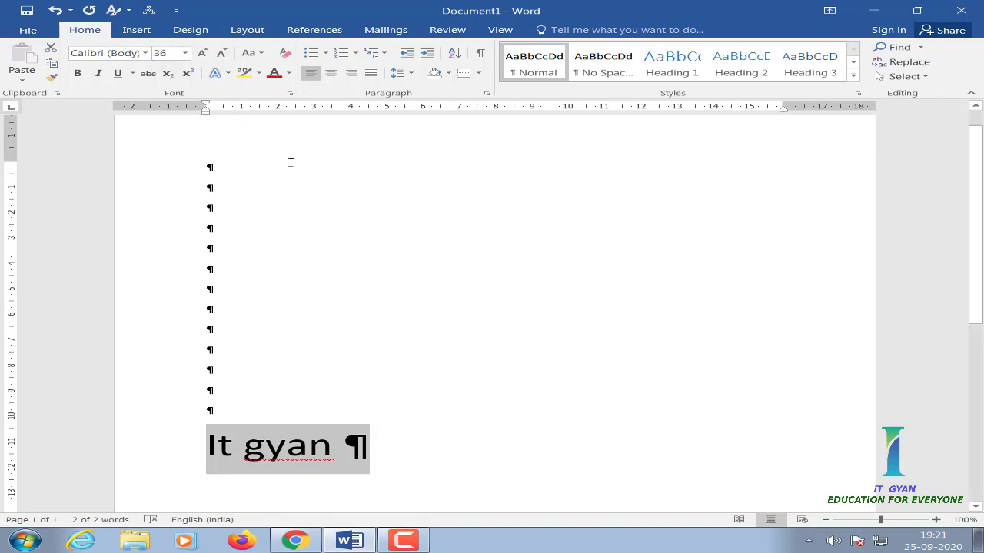
pyautogui.click(216, 73)
pyautogui.click(291, 75)
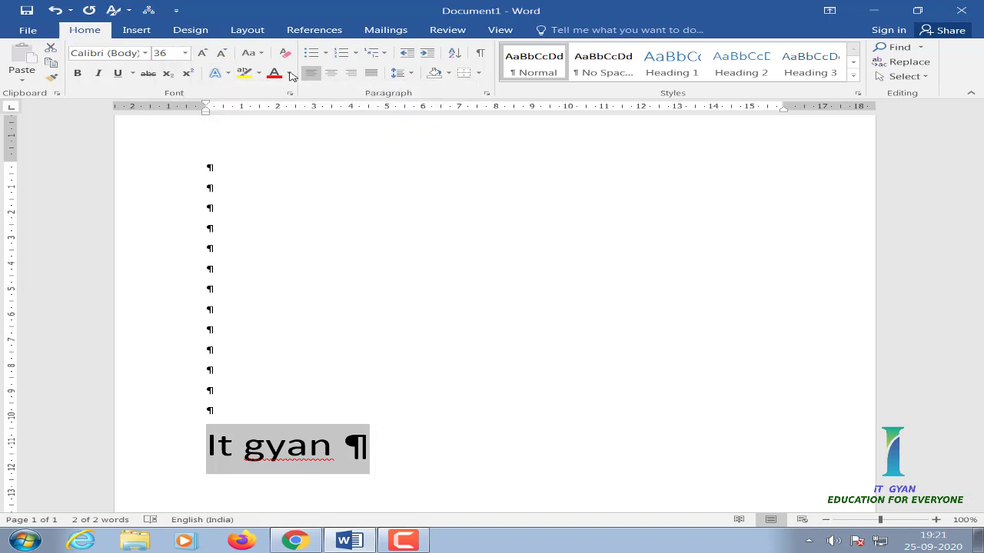
pyautogui.click(290, 74)
pyautogui.click(218, 187)
# - Disable Enable Live Preview in the General options and accept the change
pyautogui.click(27, 31)
pyautogui.click(32, 299)
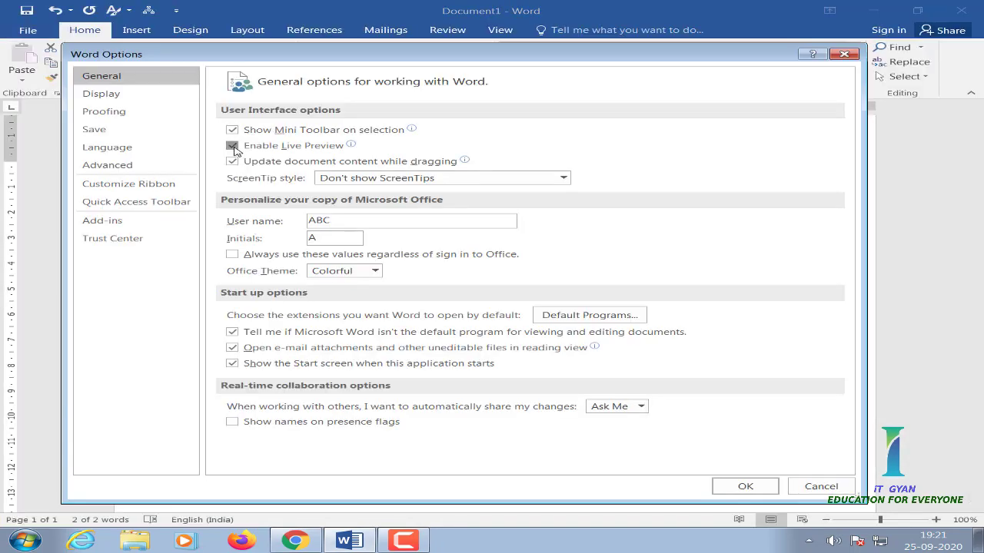
pyautogui.click(745, 486)
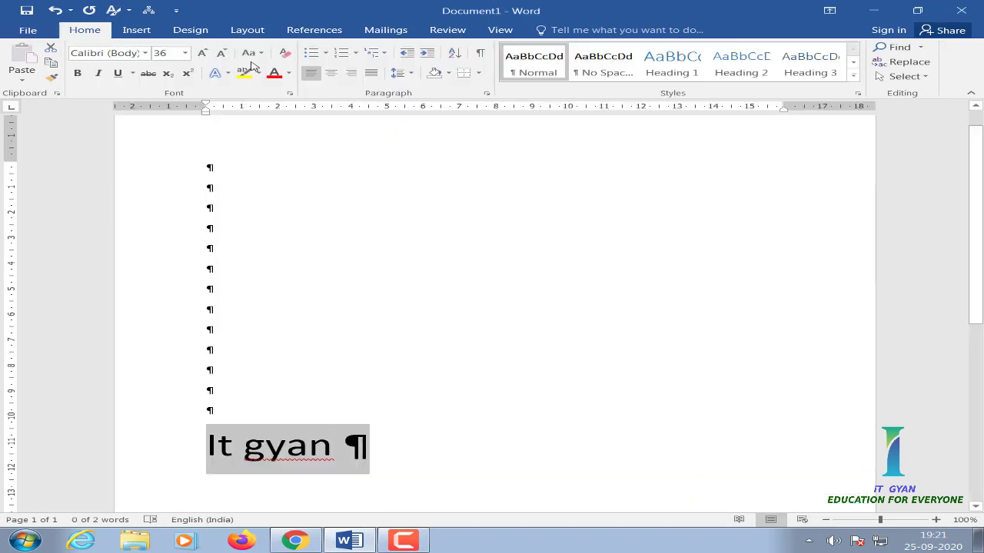
# - Check the text effects and font color choices on the "It gyan" line with live preview off, applying none
pyautogui.click(219, 73)
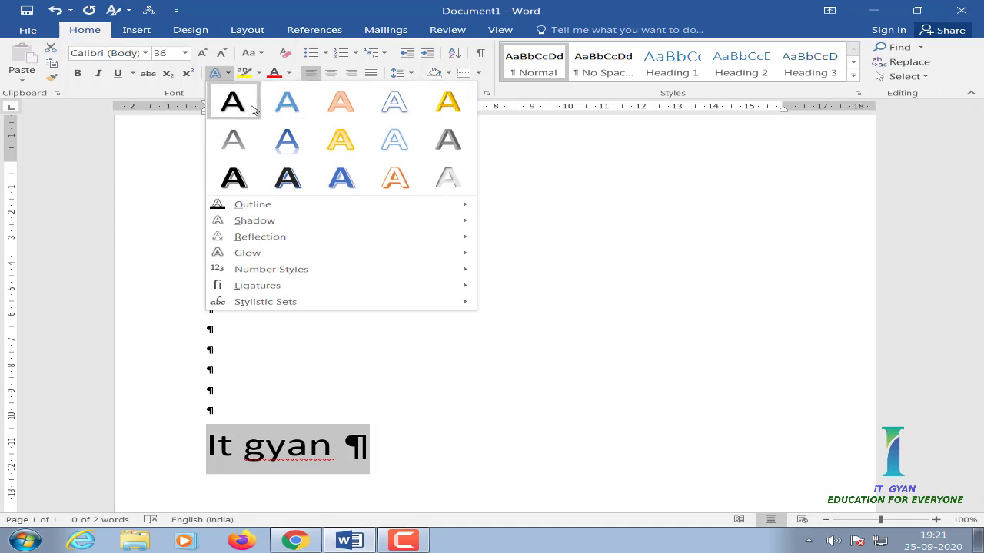
pyautogui.click(516, 187)
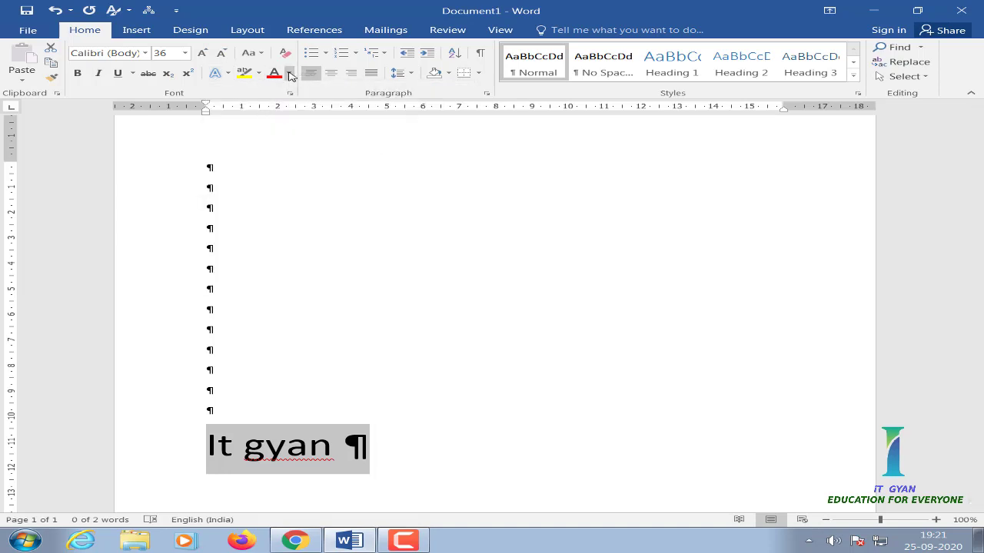
pyautogui.click(289, 73)
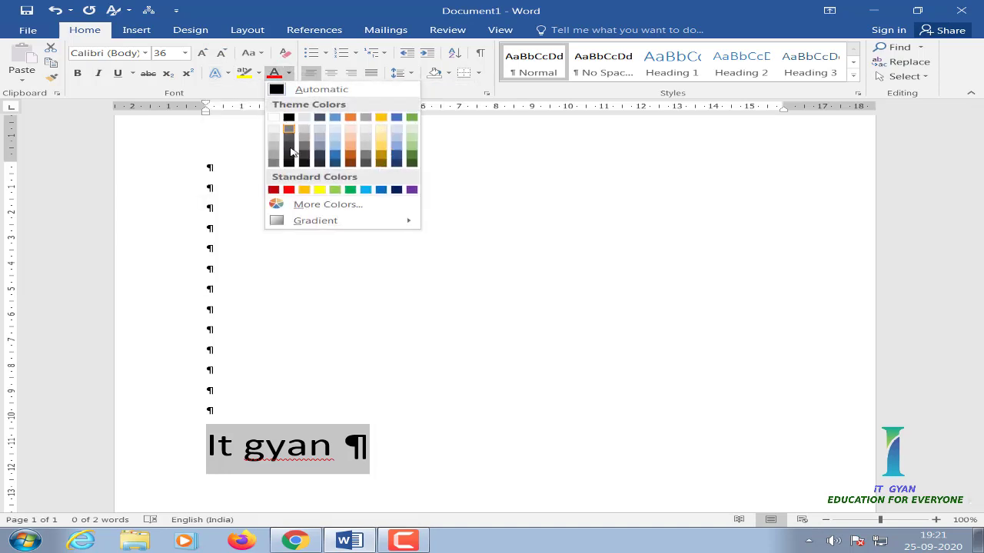
pyautogui.click(482, 152)
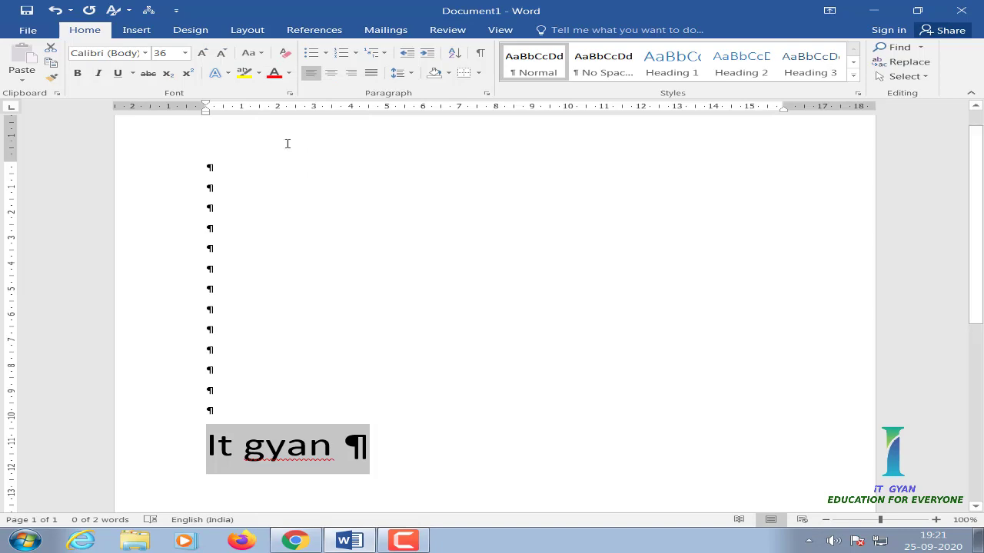
# - In the General options, enable Live Preview, set the ScreenTip style to "Show feature descriptions in ScreenTips" and accept the changes
pyautogui.click(28, 30)
pyautogui.click(47, 298)
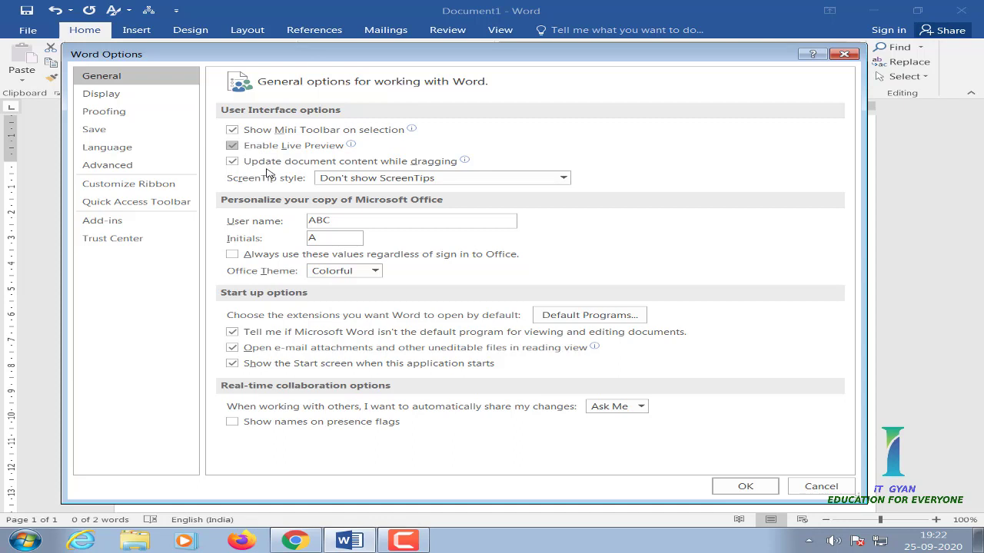
pyautogui.moveTo(261, 169)
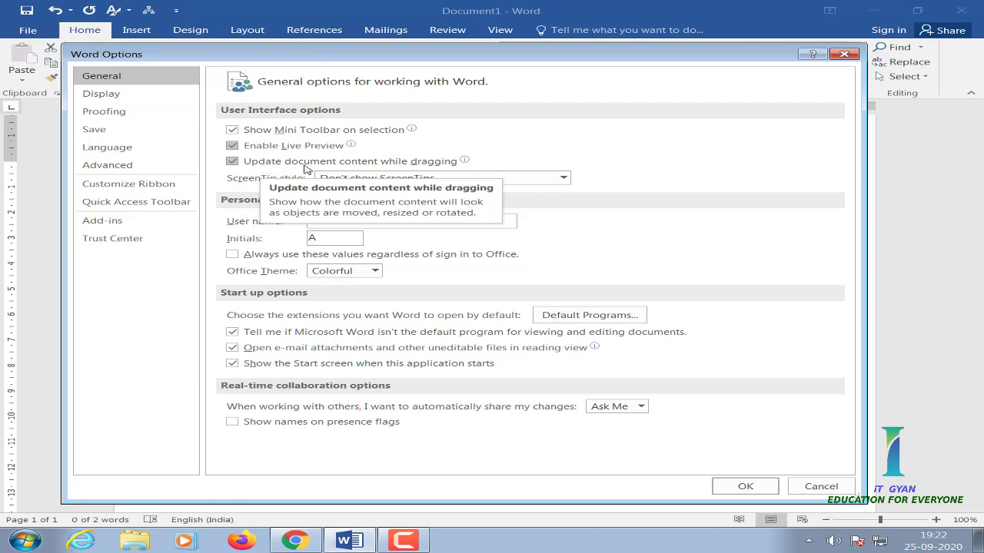
pyautogui.click(562, 180)
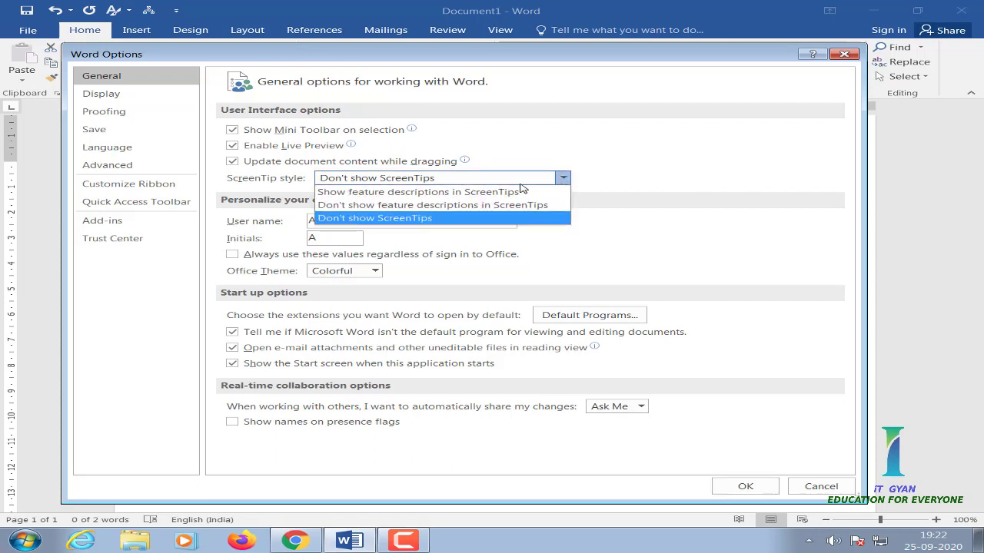
pyautogui.click(377, 192)
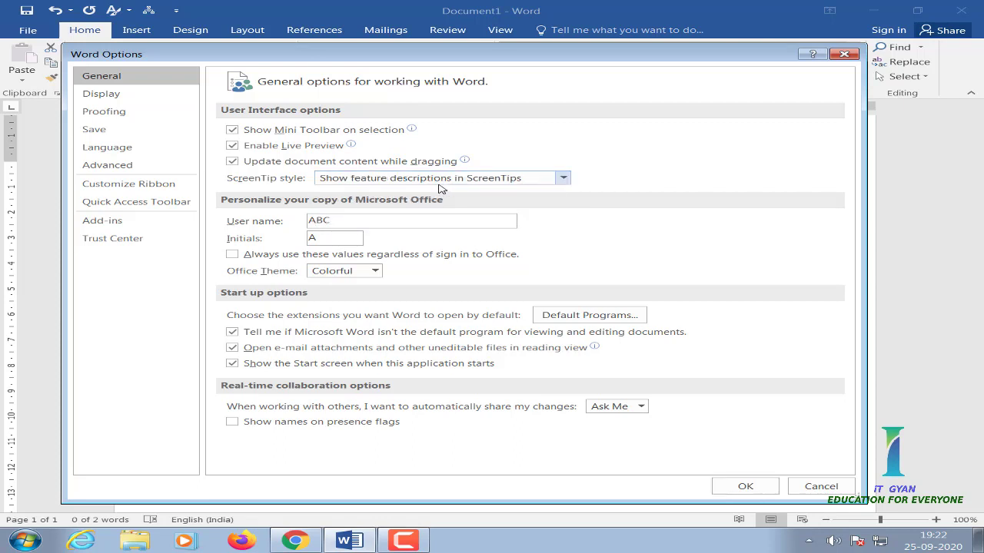
pyautogui.click(745, 485)
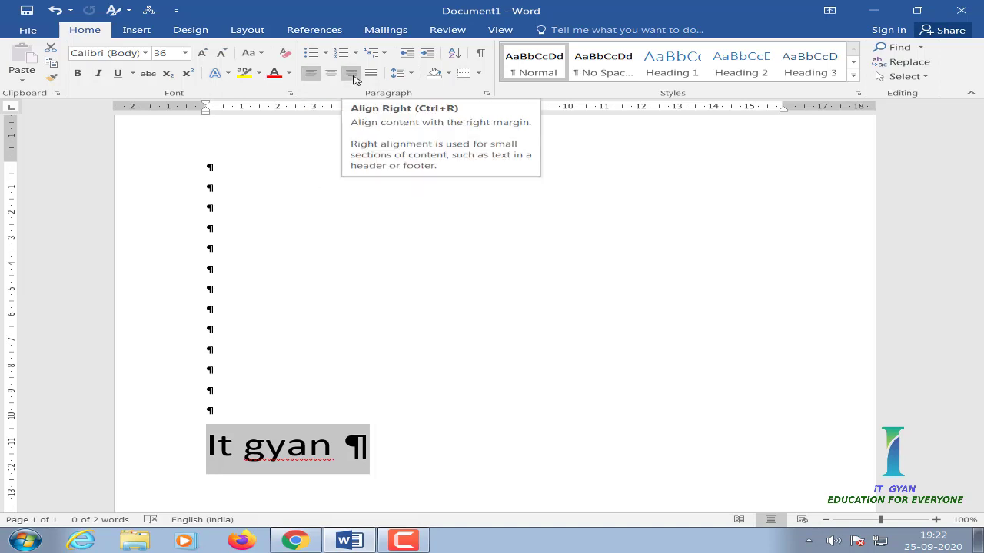
# - Change the ScreenTip style in the General options to "Don't show ScreenTips" and accept the change
pyautogui.click(28, 29)
pyautogui.click(57, 302)
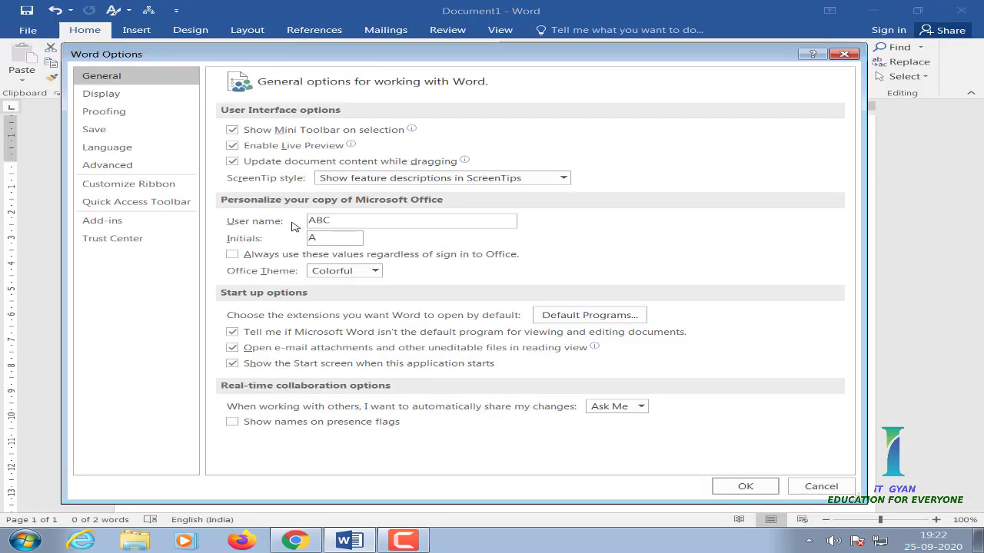
pyautogui.click(564, 177)
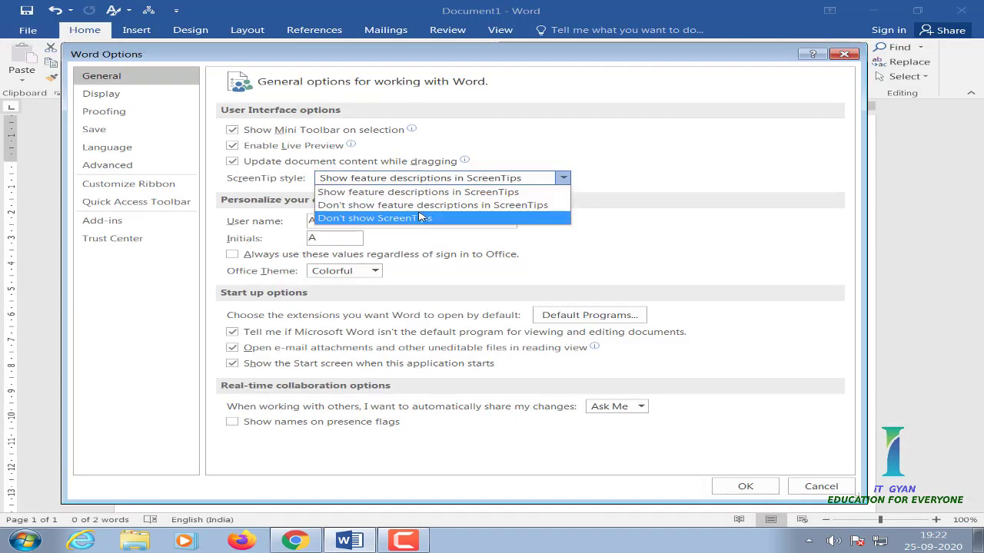
pyautogui.click(415, 218)
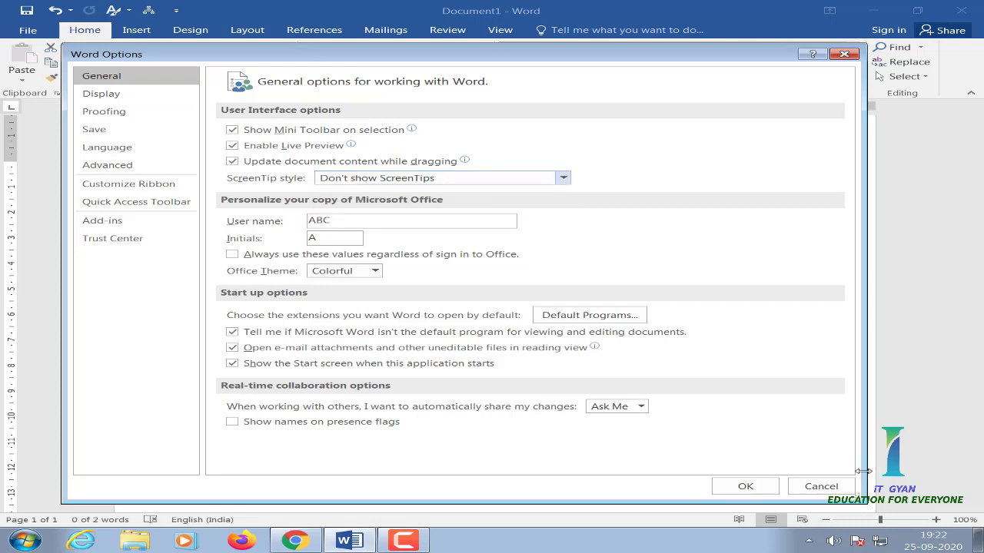
pyautogui.click(744, 486)
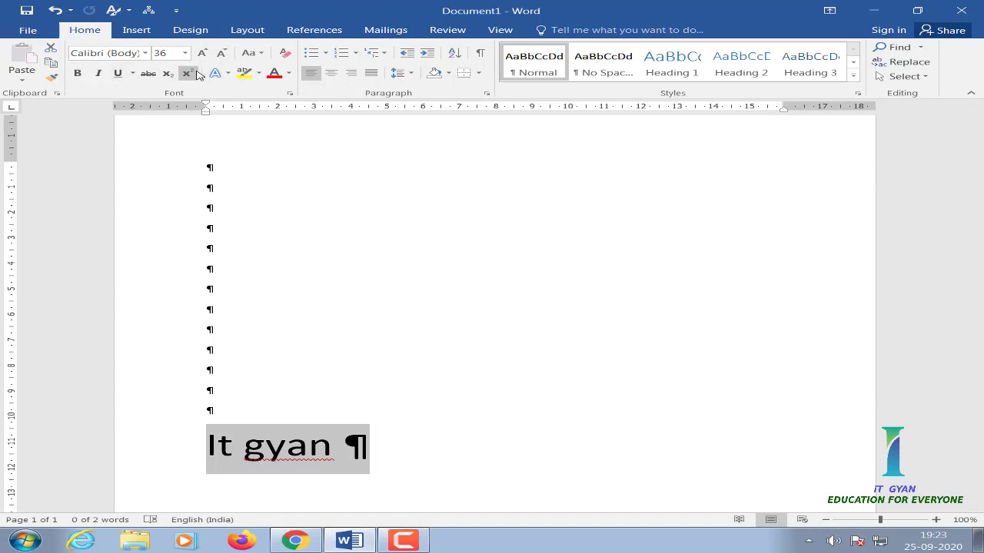
# - Set the ScreenTip style in the General options back to "Show feature descriptions in ScreenTips"
pyautogui.click(30, 32)
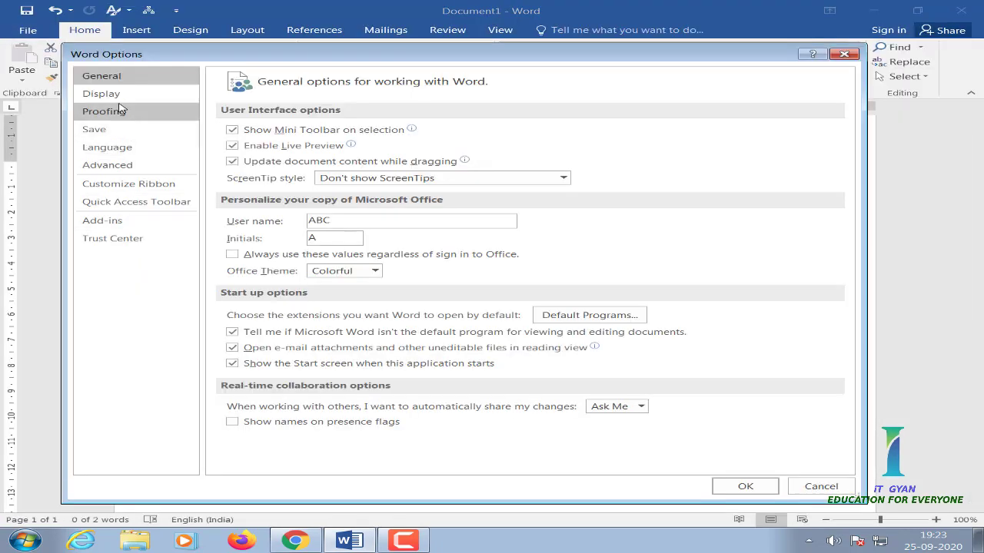
pyautogui.click(408, 178)
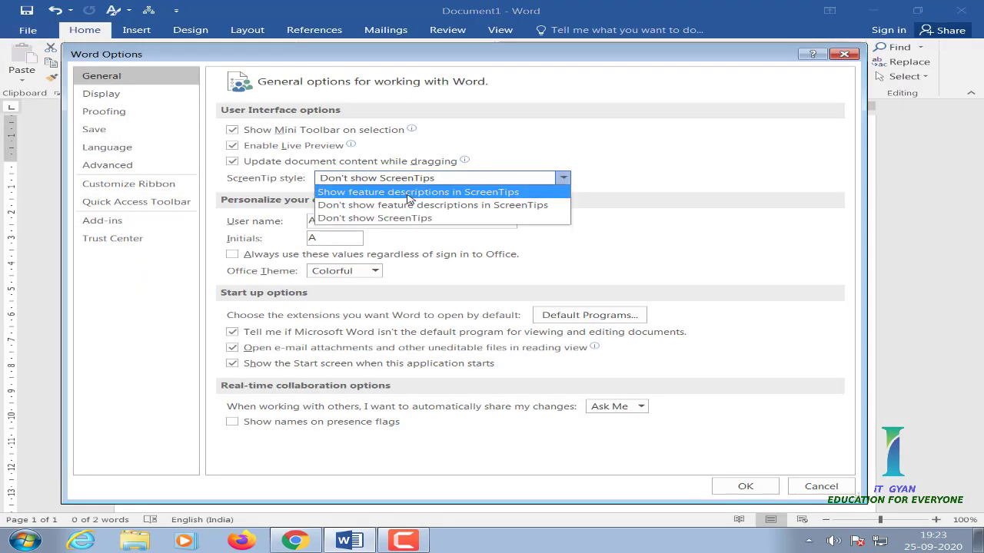
pyautogui.click(406, 193)
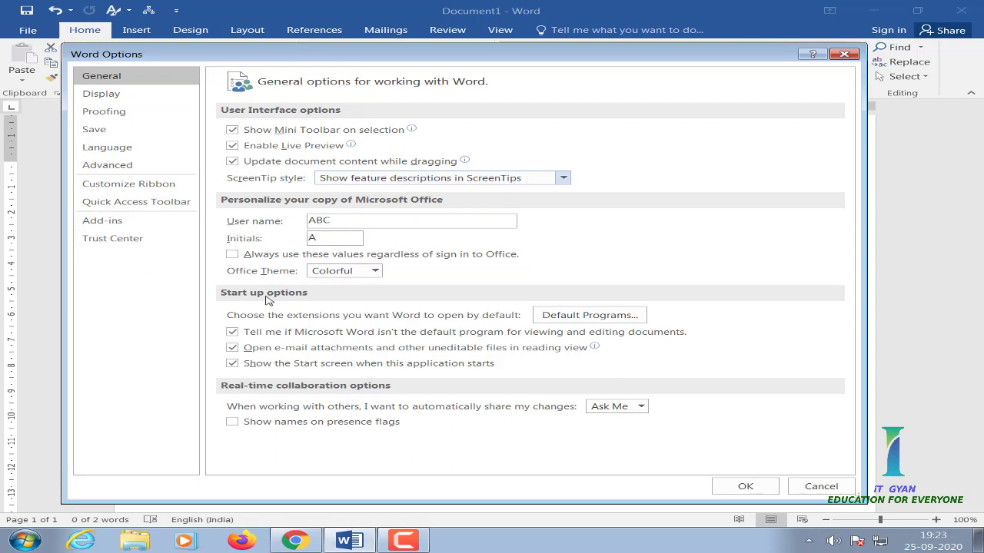
# - Set the Office Theme to Dark Gray and accept the options
pyautogui.click(375, 273)
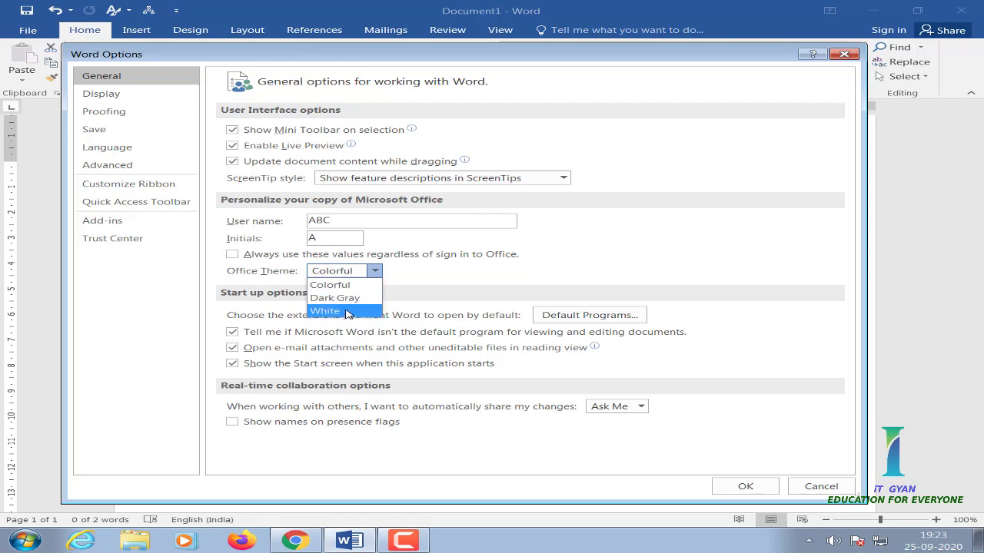
pyautogui.click(361, 299)
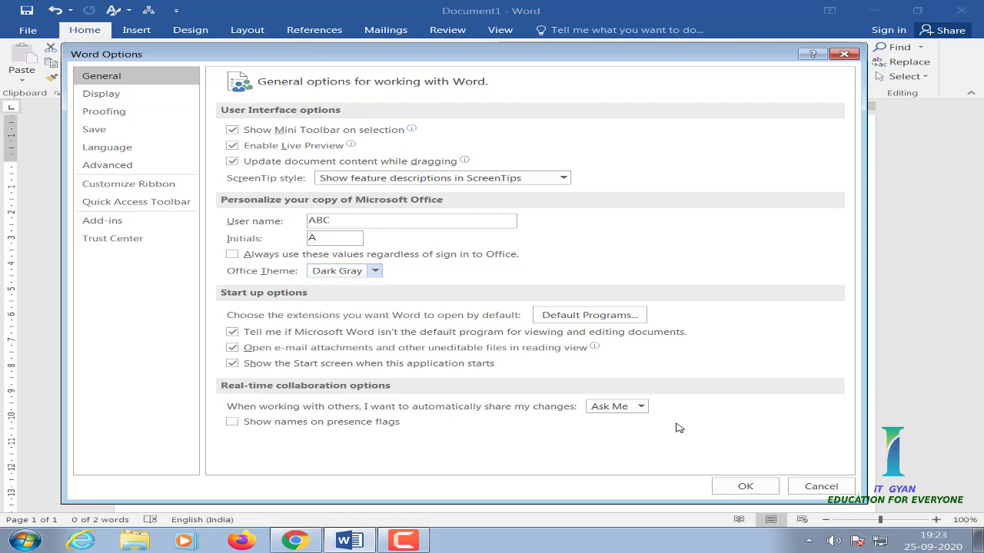
pyautogui.click(744, 486)
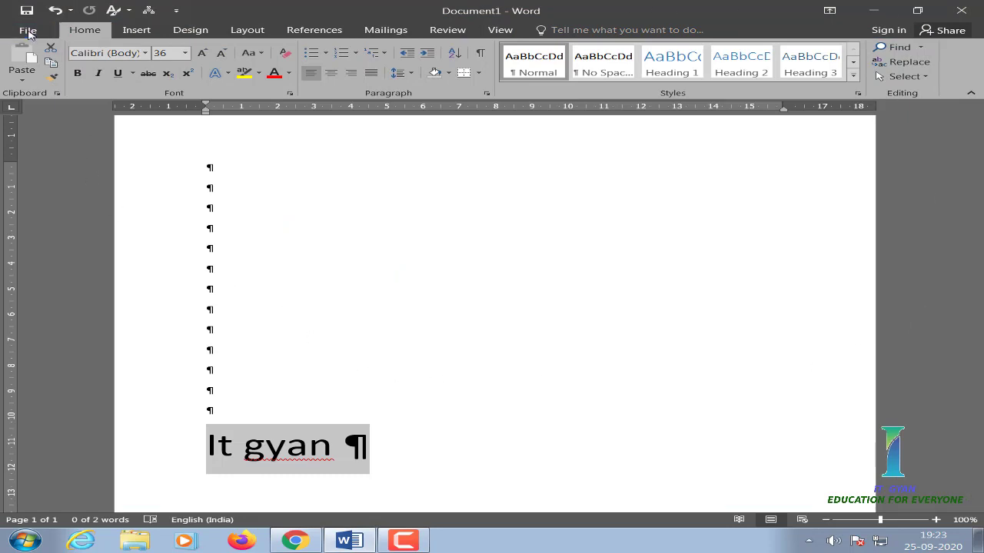
# - Set the Office Theme back to Colorful, look over the Display options and accept the changes
pyautogui.click(27, 32)
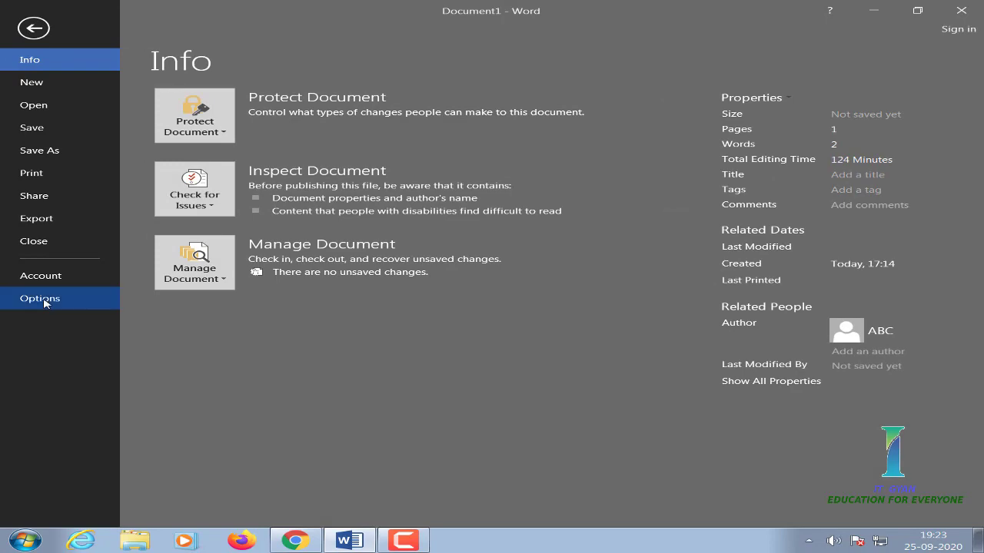
pyautogui.click(40, 298)
pyautogui.click(369, 272)
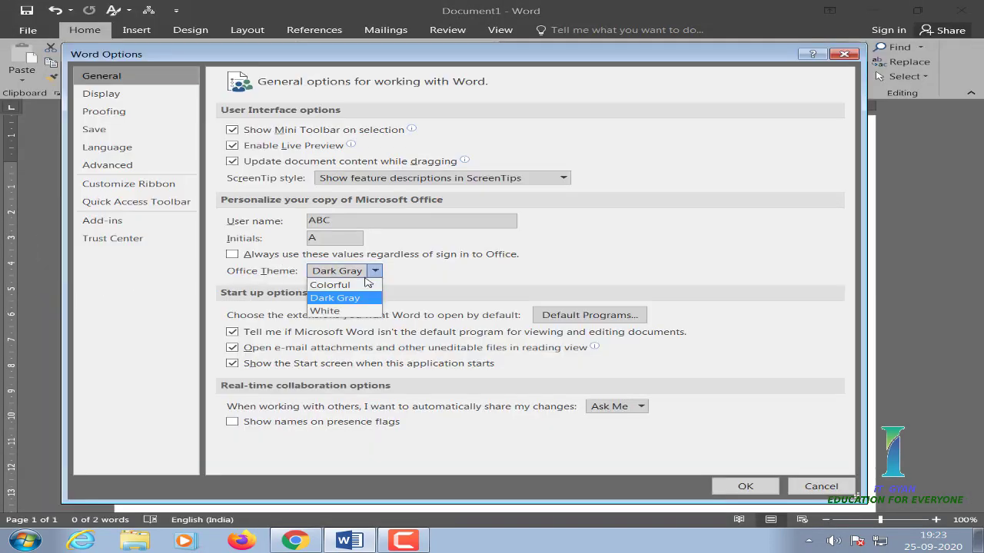
pyautogui.click(360, 285)
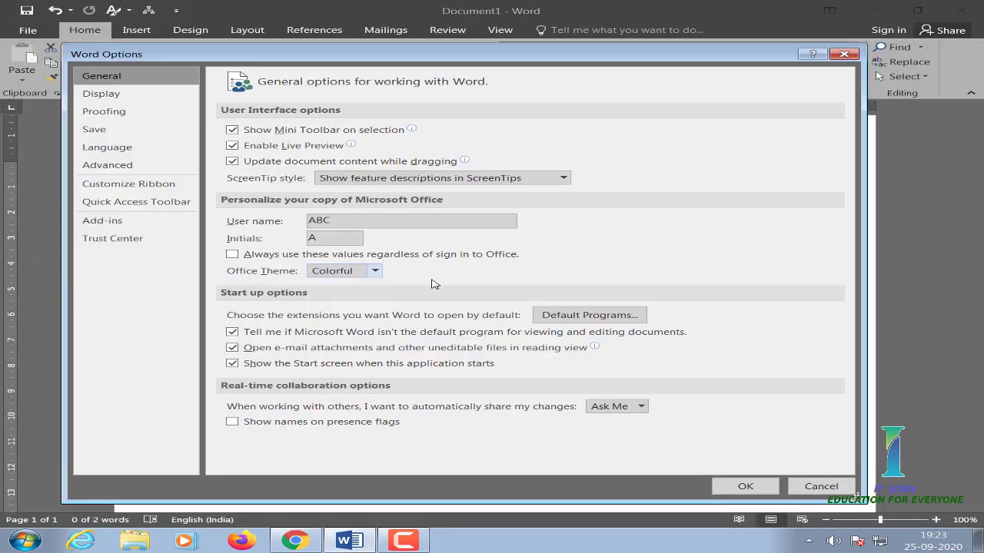
pyautogui.moveTo(494, 52); pyautogui.dragTo(486, 19)
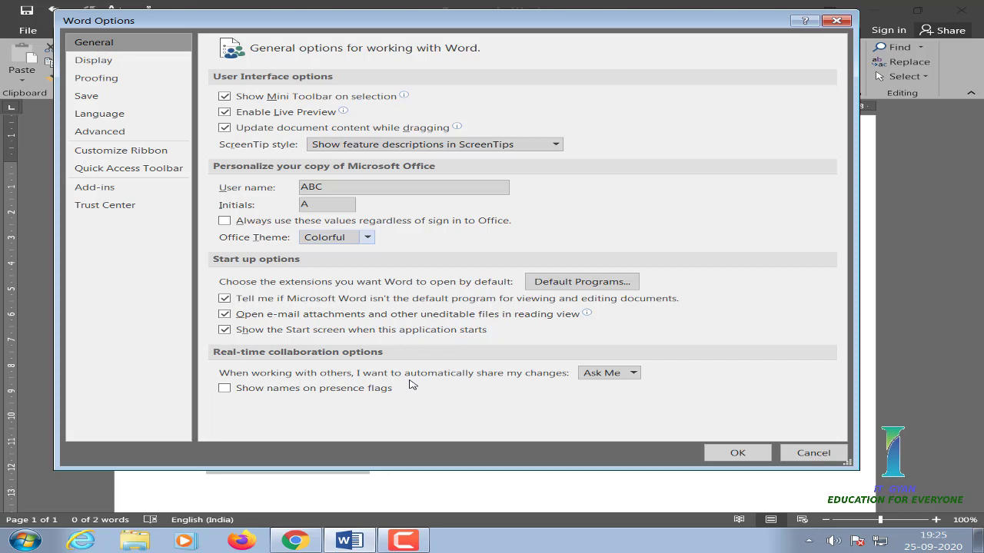
pyautogui.click(106, 63)
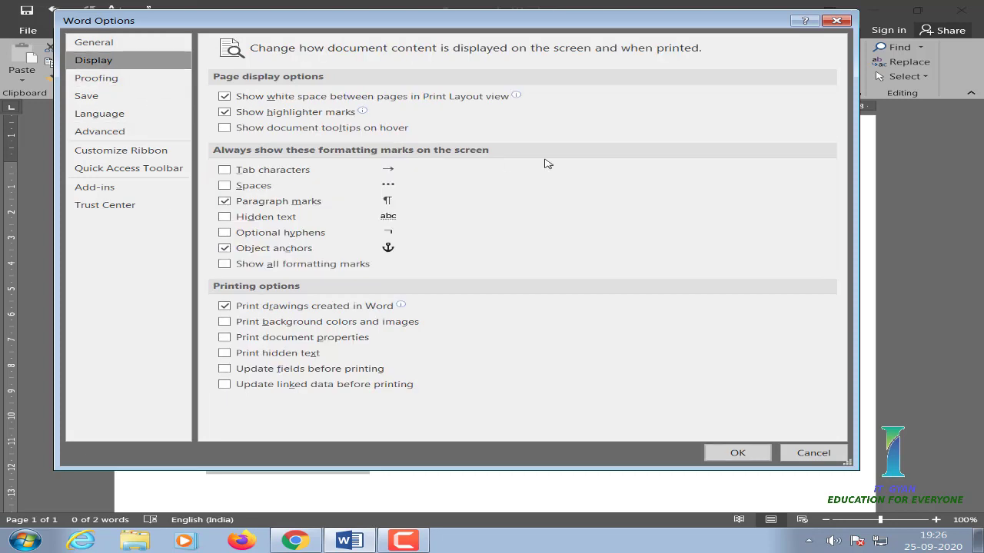
pyautogui.moveTo(334, 101)
pyautogui.click(731, 454)
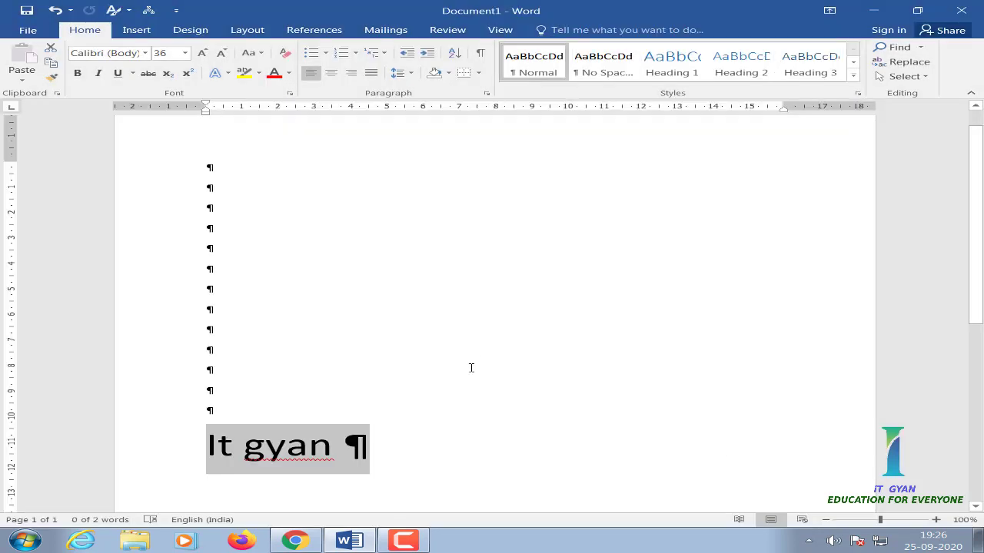
# - Add blank paragraphs below the "It gyan" line until the document runs onto a third page
pyautogui.click(395, 450)
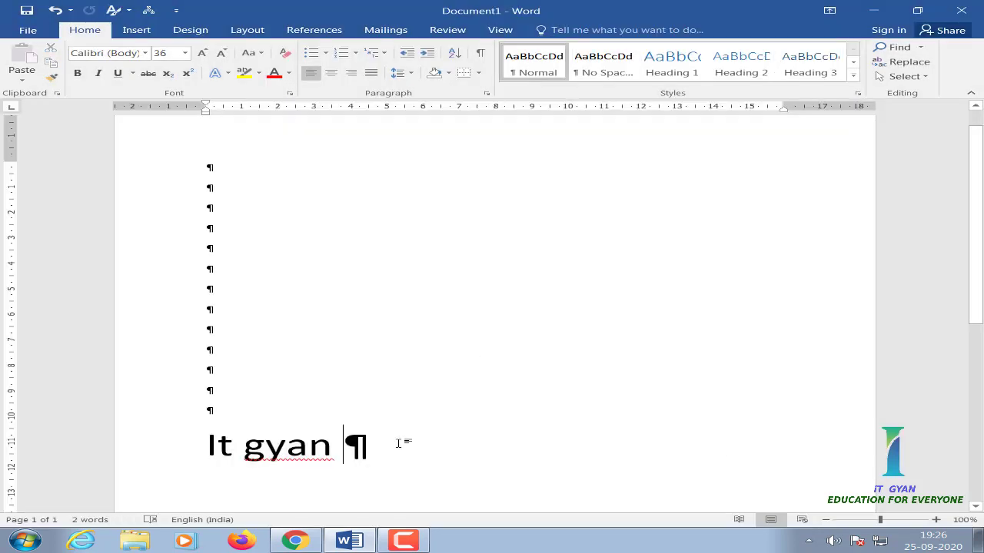
pyautogui.press('Return')
pyautogui.press('Return')
pyautogui.press('Return')
pyautogui.press('Return')
pyautogui.press('Return')
pyautogui.press('Return')
pyautogui.press('Return')
pyautogui.press('Return')
pyautogui.press('Return')
pyautogui.press('Return')
pyautogui.press('Return')
pyautogui.press('Return')
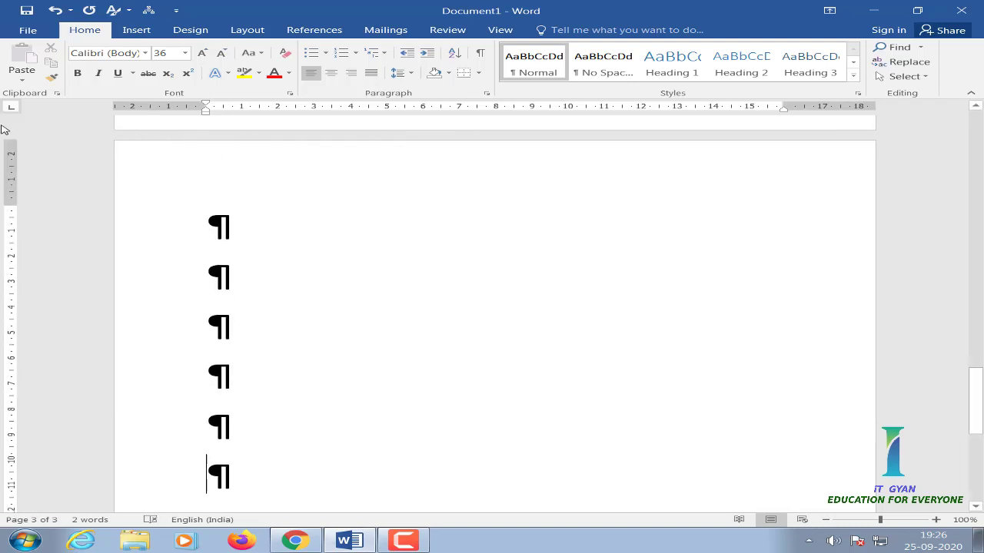
# - Turn off "Show white space between pages in Print Layout view" in the Display options and check the page boundaries in the document
pyautogui.click(24, 33)
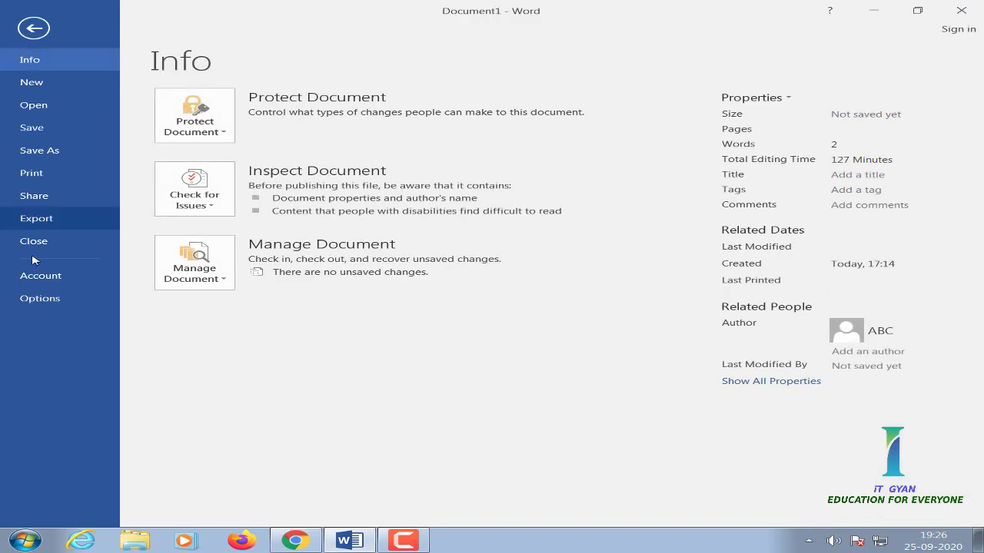
pyautogui.click(35, 299)
pyautogui.click(93, 60)
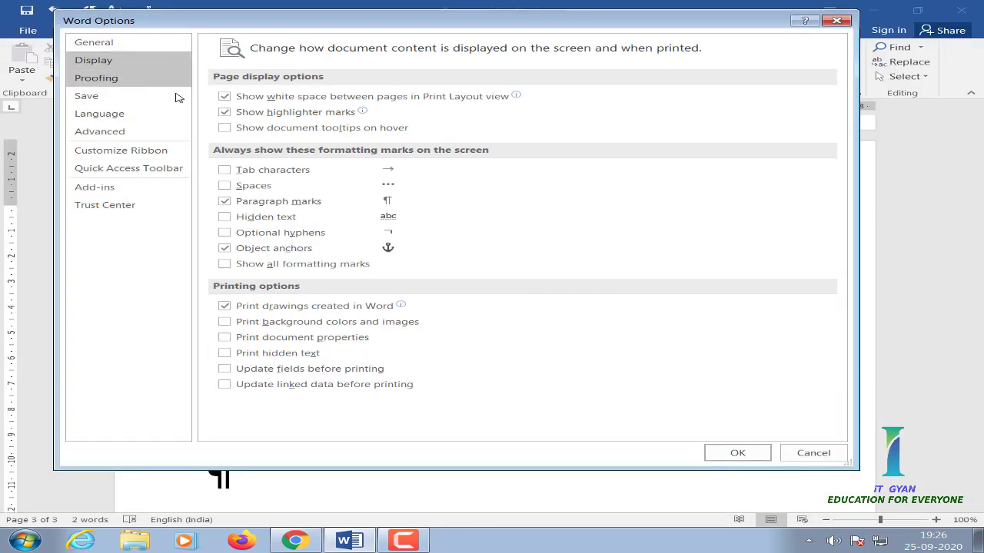
pyautogui.click(223, 96)
pyautogui.click(738, 454)
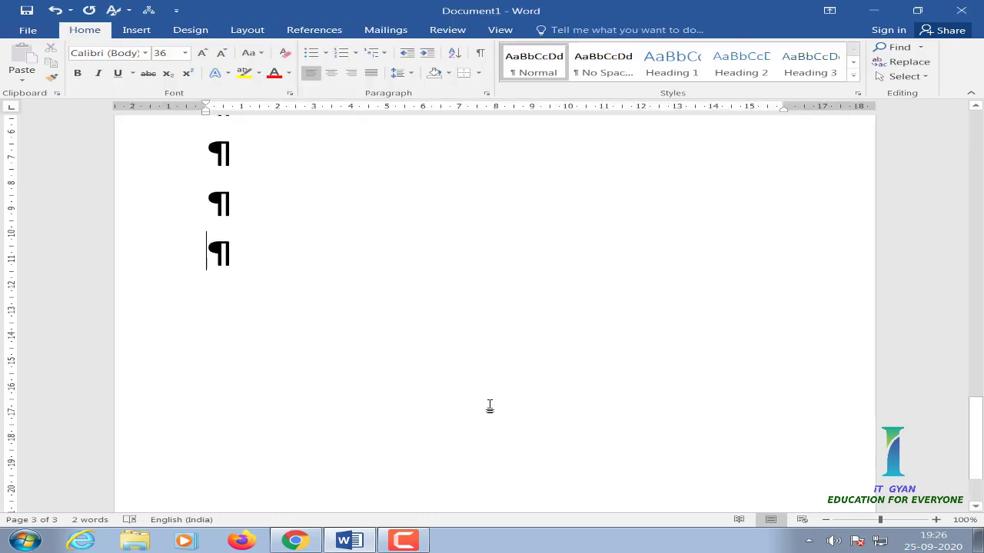
pyautogui.press('Return')
pyautogui.press('Return')
pyautogui.scroll(-3, 465, 396)
pyautogui.scroll(5, 469, 402)
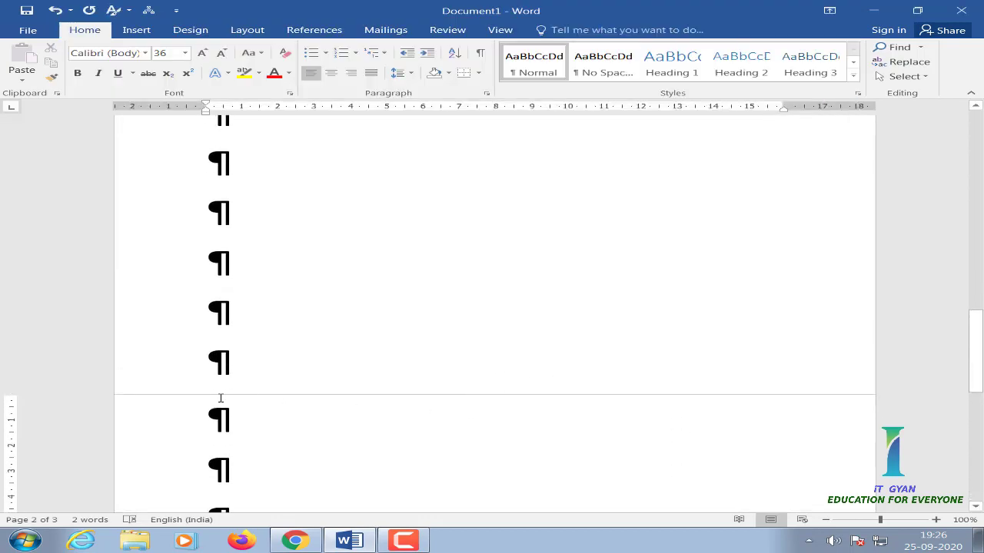
# - In the Display options, enable "Show white space between pages in Print Layout view" and "Show document tooltips on hover", and accept
pyautogui.click(27, 30)
pyautogui.click(46, 301)
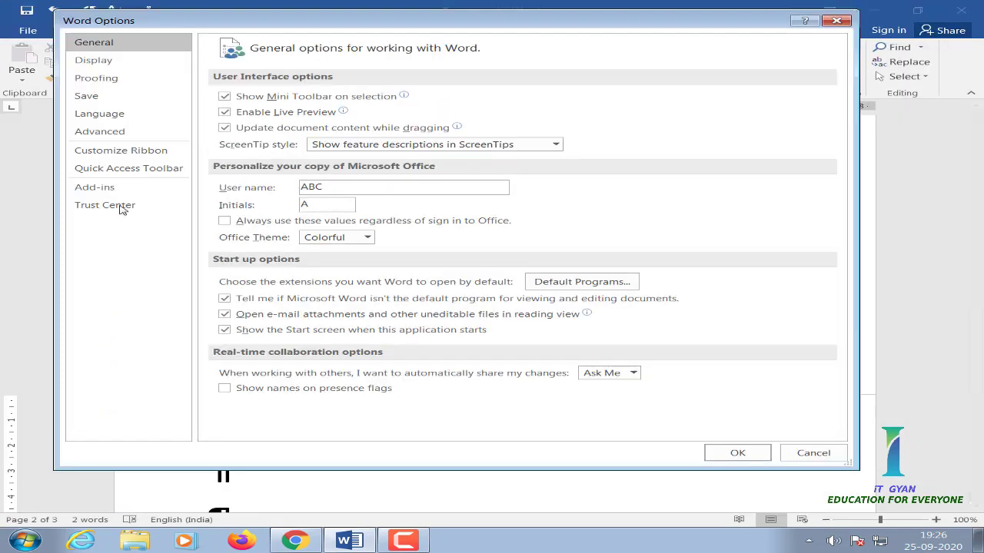
pyautogui.click(92, 139)
pyautogui.click(100, 62)
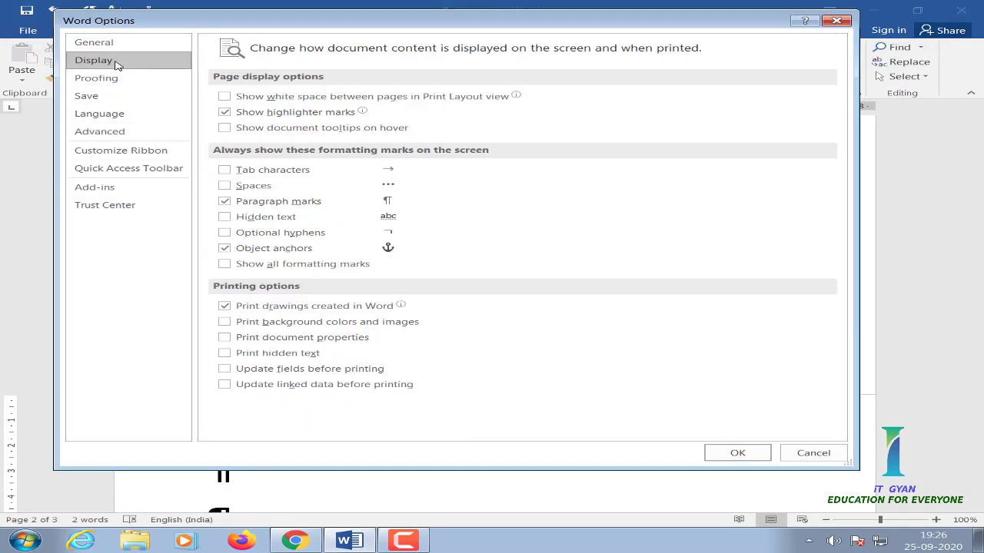
pyautogui.click(224, 96)
pyautogui.click(224, 128)
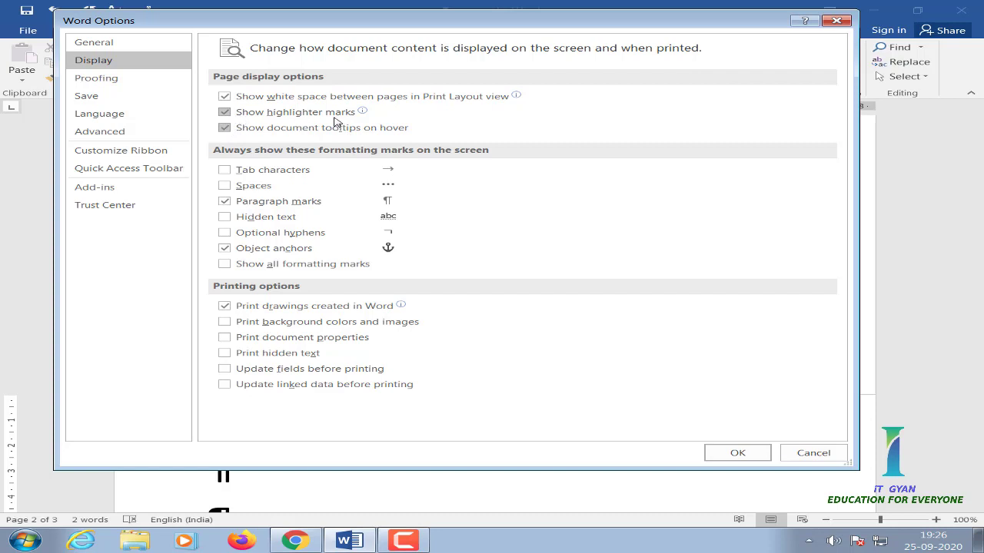
pyautogui.click(736, 453)
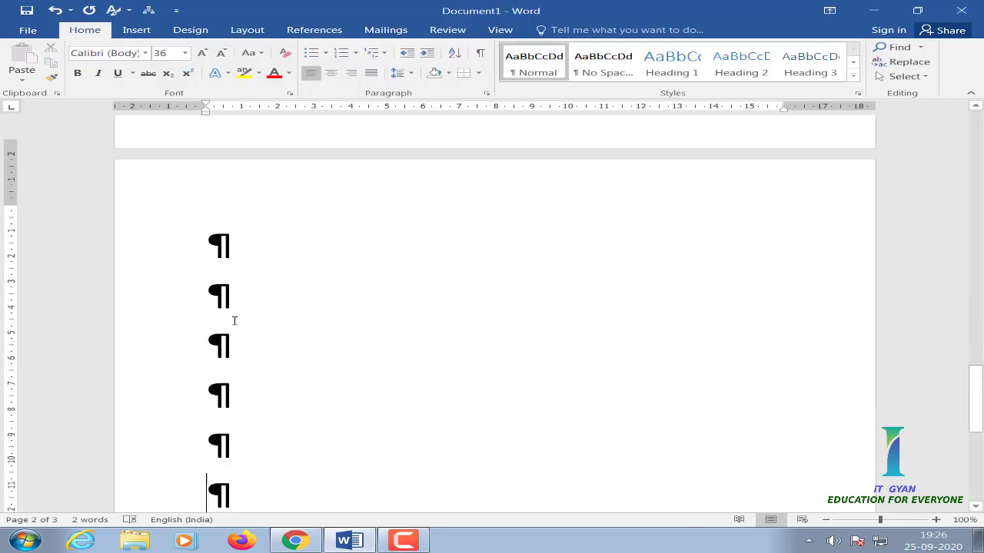
# - Highlight the "It gyan" text on the first page in red
pyautogui.scroll(-3, 264, 334)
pyautogui.scroll(10, 270, 336)
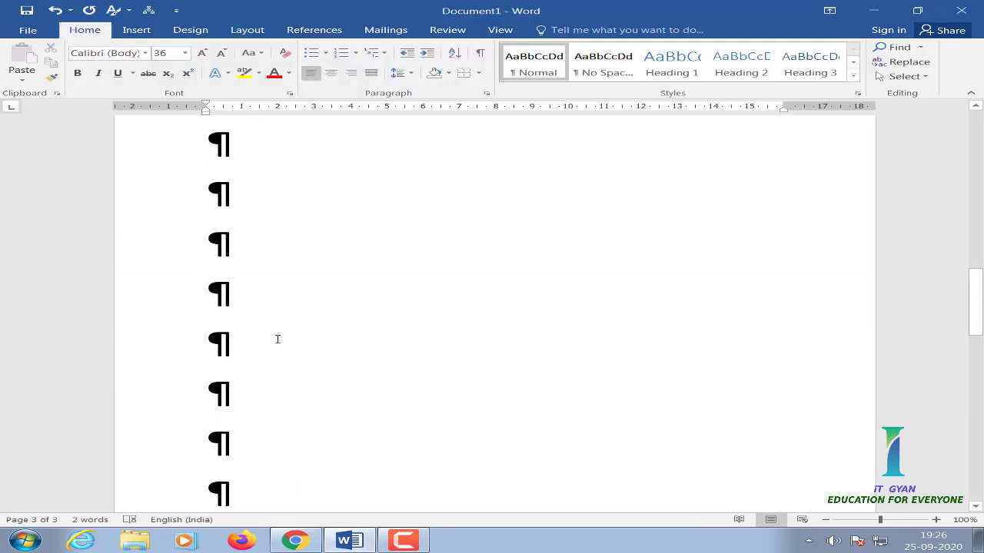
pyautogui.scroll(5, 280, 339)
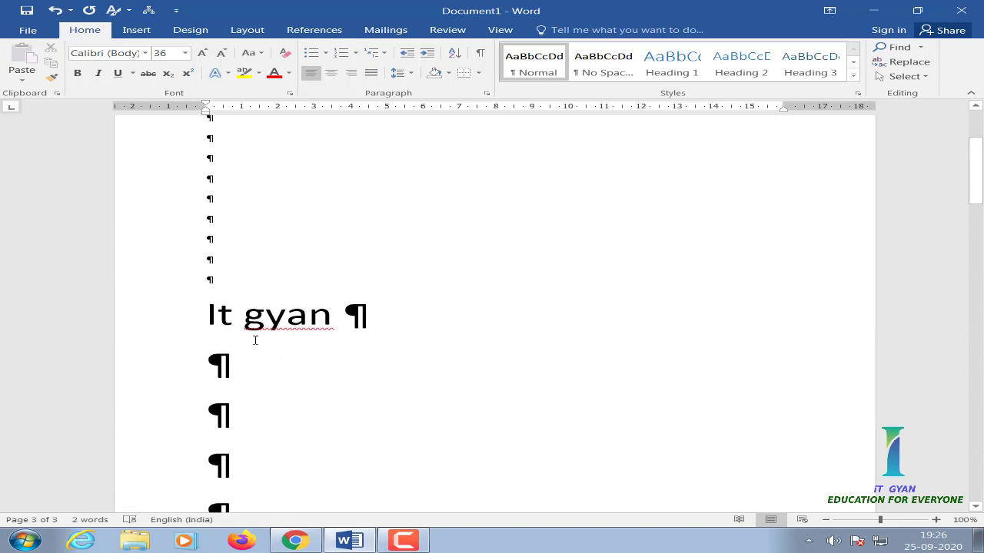
pyautogui.moveTo(207, 315); pyautogui.dragTo(370, 318)
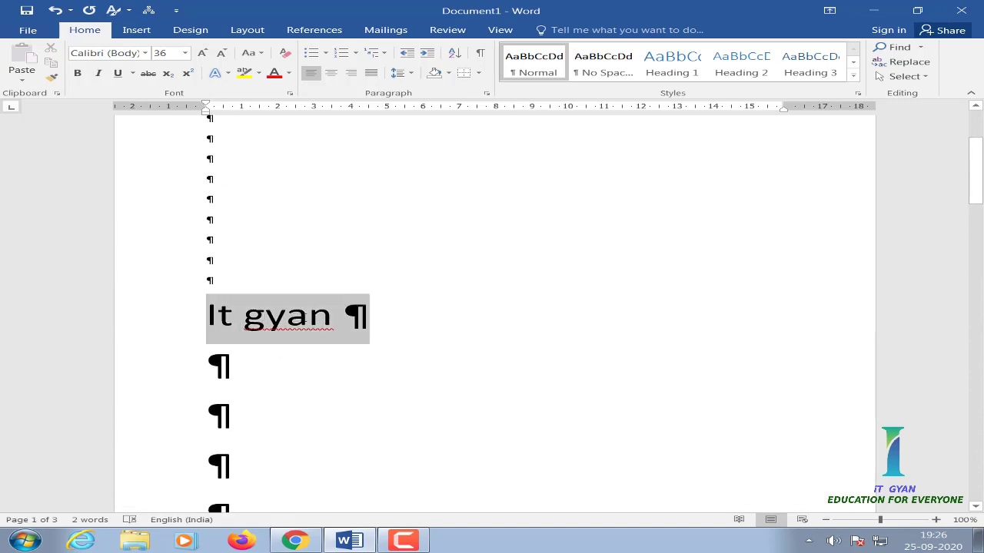
pyautogui.click(258, 72)
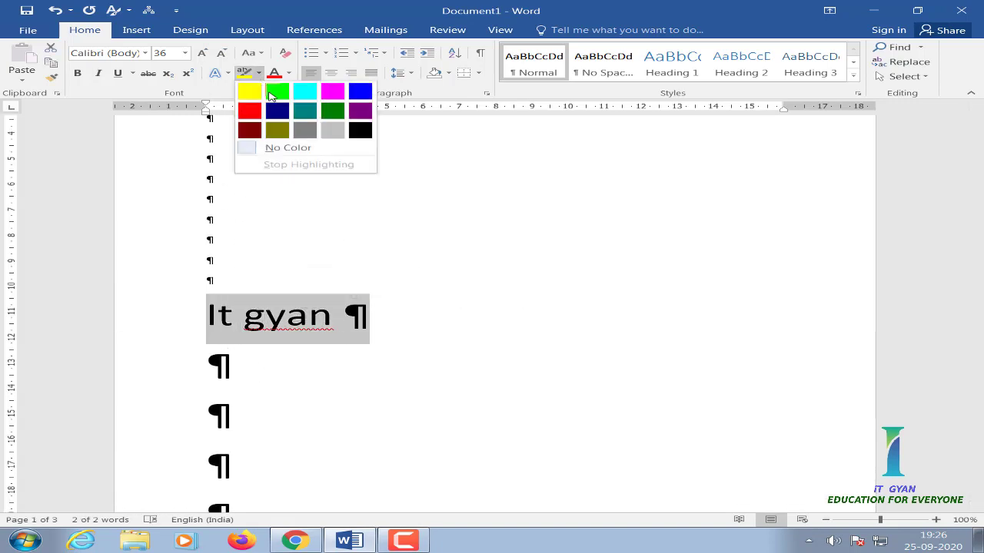
pyautogui.click(248, 105)
pyautogui.press('Right')
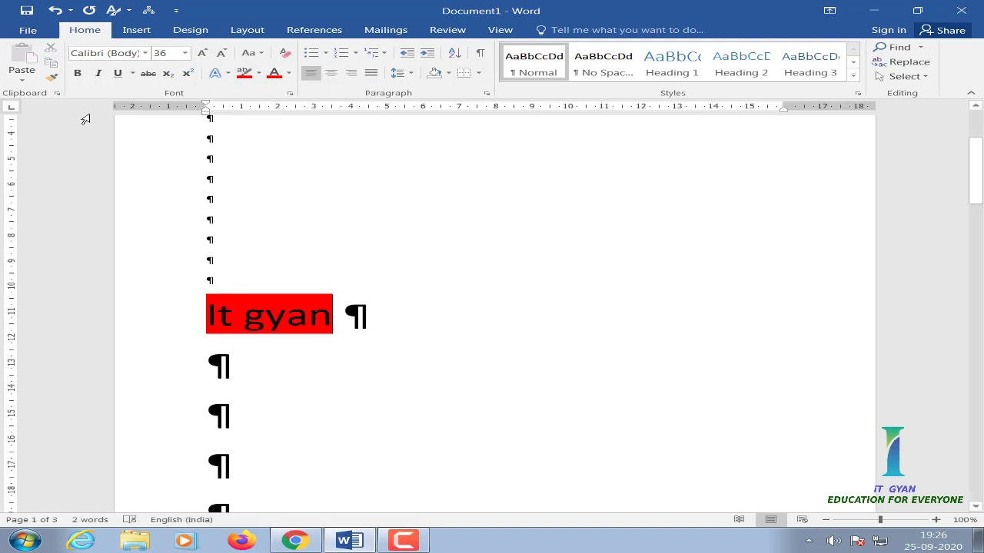
# - Turn off "Show highlighter marks" in the Display options and accept the change
pyautogui.click(29, 31)
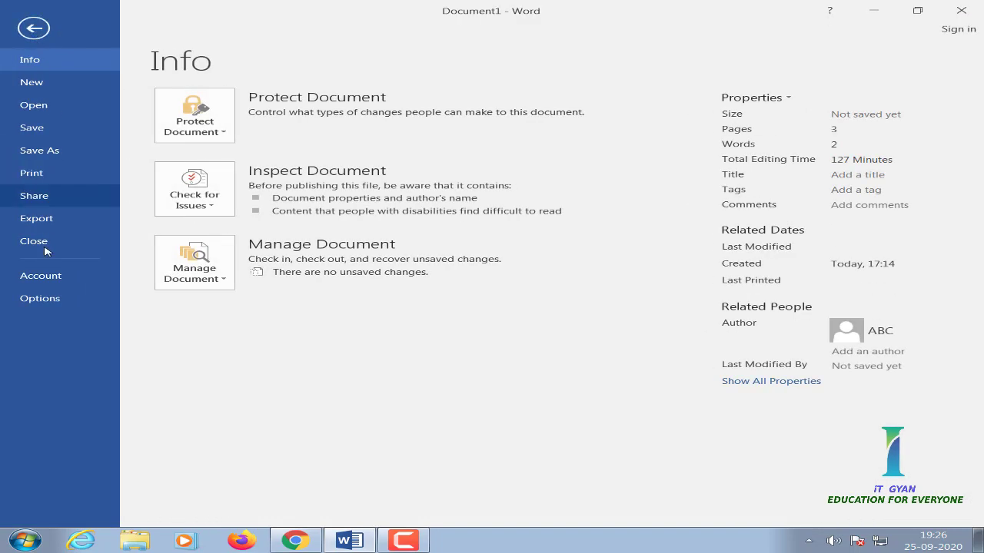
pyautogui.click(51, 307)
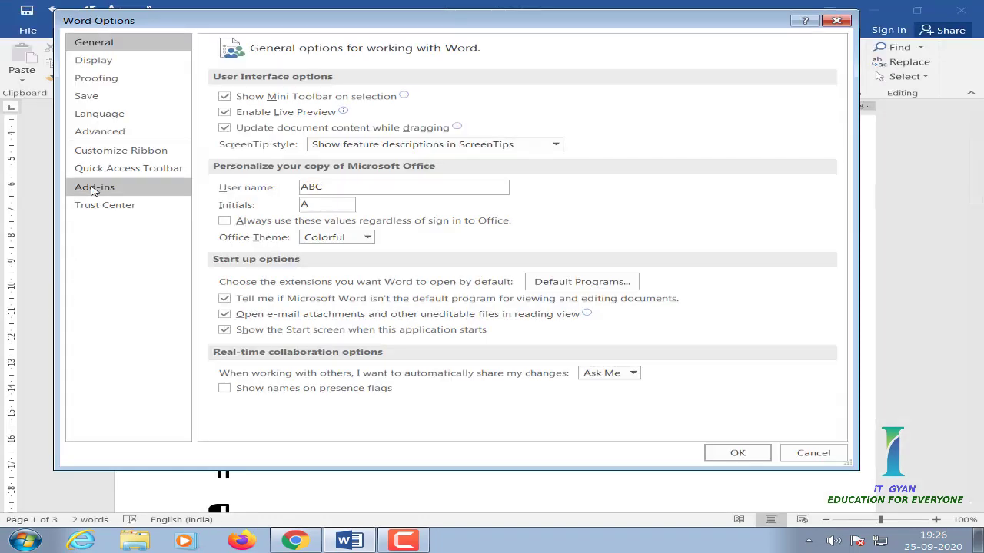
pyautogui.click(123, 61)
pyautogui.click(225, 112)
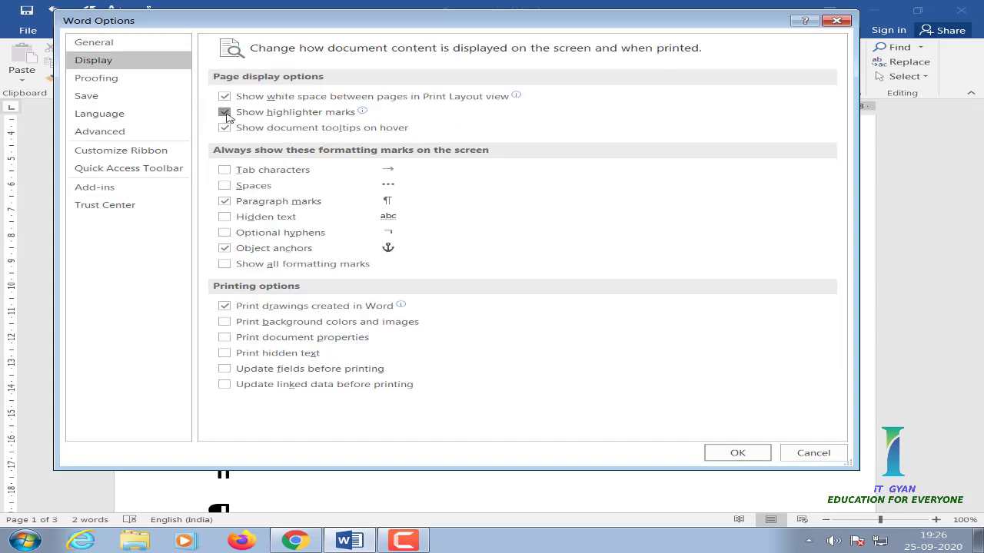
pyautogui.click(740, 456)
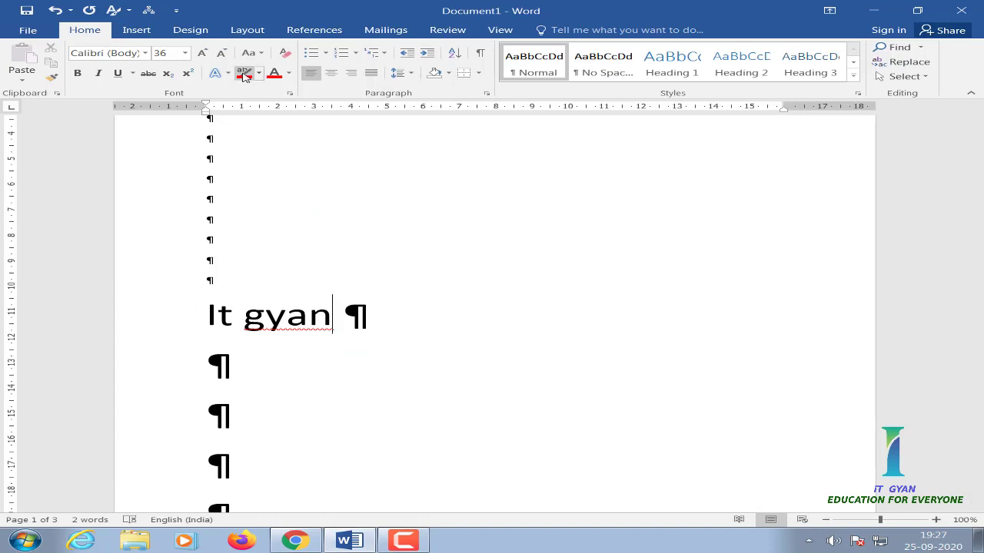
# - Set the text highlight color to dark blue and highlight "It gyan" with it
pyautogui.click(209, 311)
pyautogui.click(332, 317)
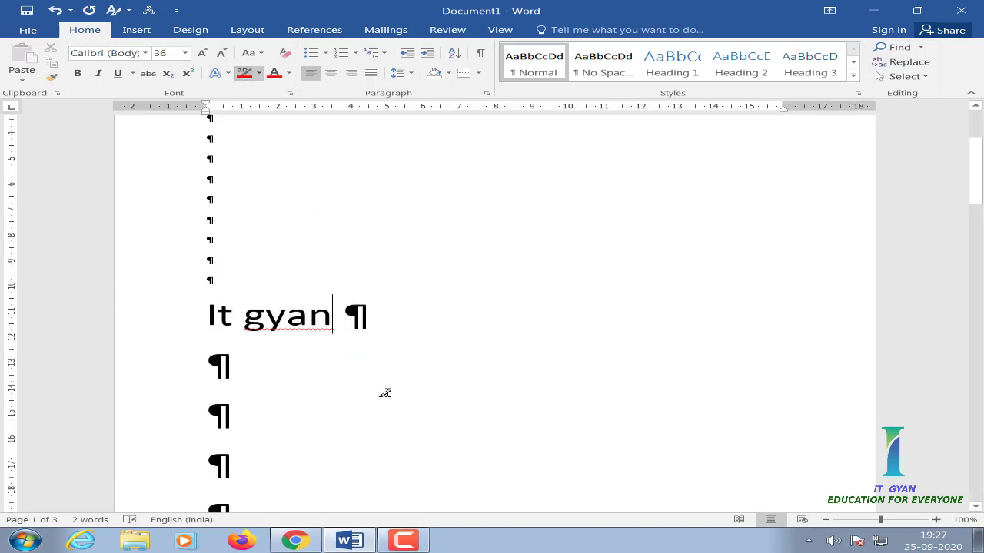
pyautogui.click(259, 73)
pyautogui.click(277, 110)
pyautogui.moveTo(218, 311); pyautogui.dragTo(362, 318)
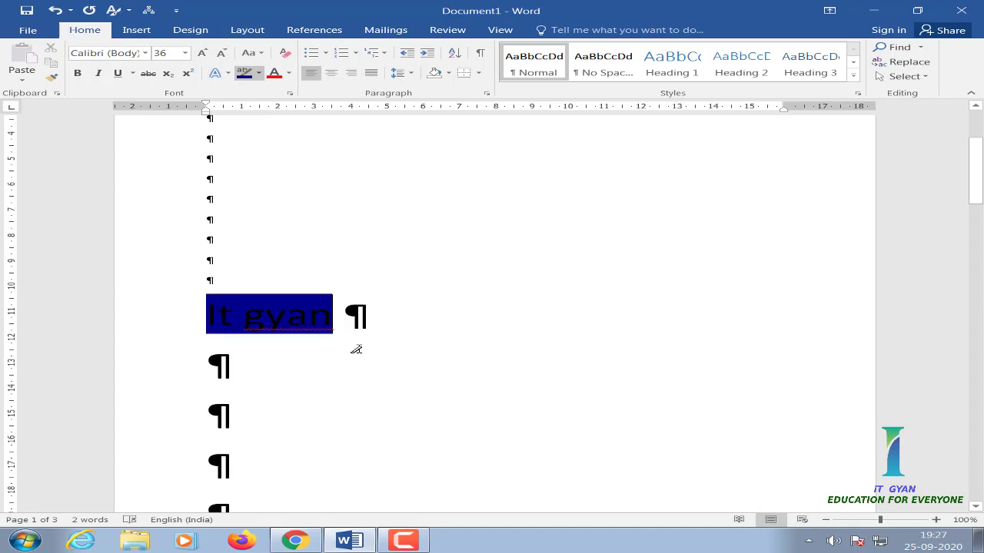
# - Clear "Show highlighter marks" once more in the Display options and accept to hide the dark blue highlight
pyautogui.click(32, 31)
pyautogui.click(76, 308)
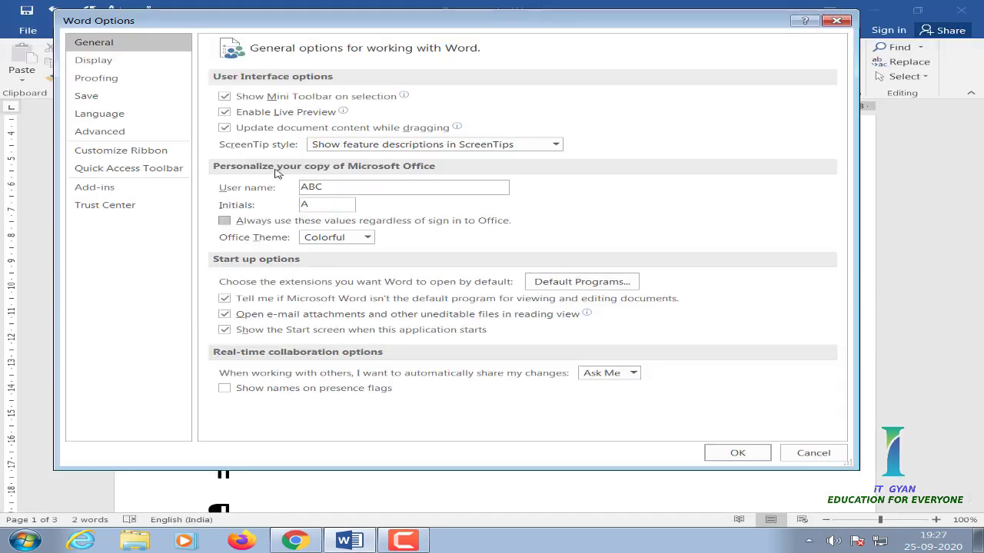
pyautogui.click(96, 62)
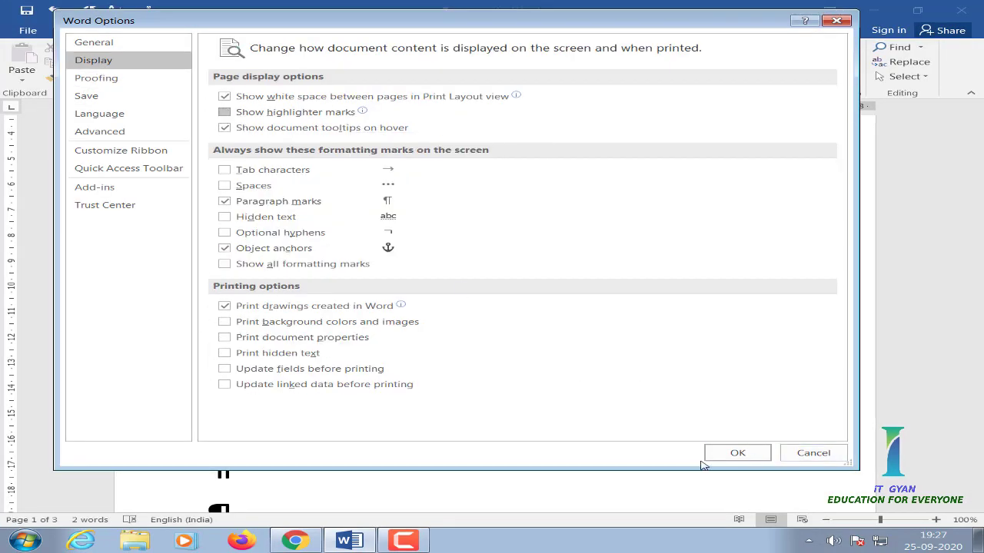
pyautogui.click(730, 455)
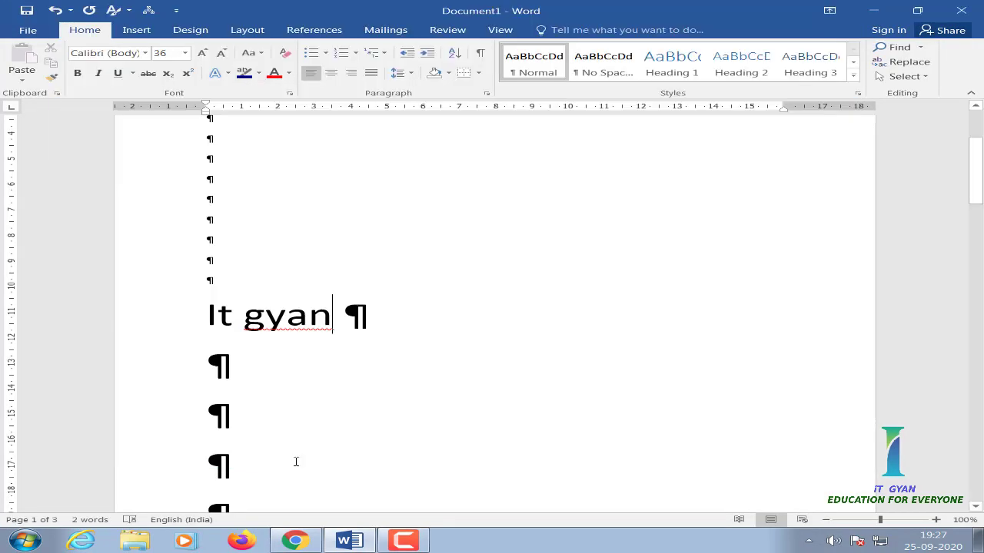
# - Run the dark blue highlighter over "It gyan" again
pyautogui.click(244, 73)
pyautogui.moveTo(214, 309); pyautogui.dragTo(396, 323)
pyautogui.moveTo(209, 300); pyautogui.dragTo(333, 305)
# - Check the highlighter marks and document tooltips settings in the Display options and accept the dialog
pyautogui.click(27, 30)
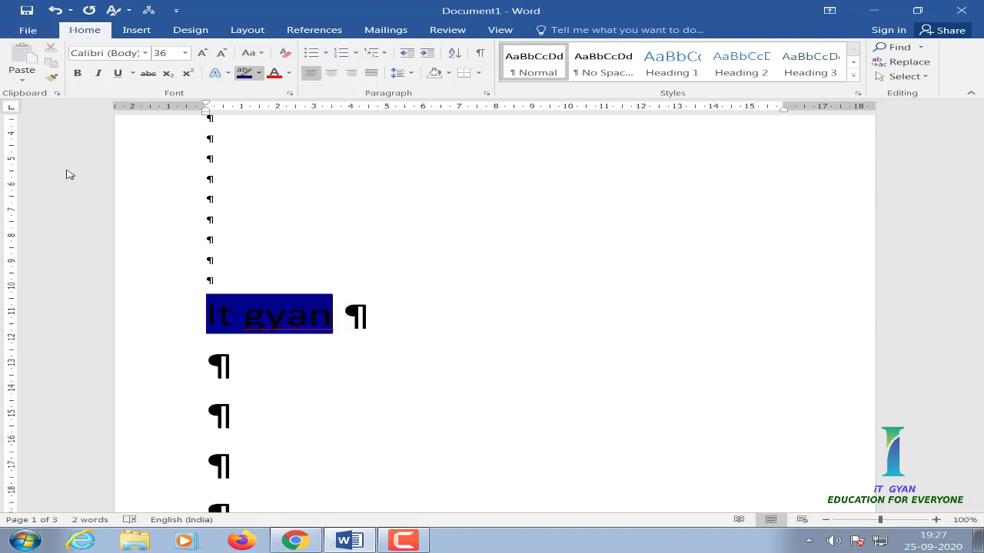
pyautogui.click(53, 298)
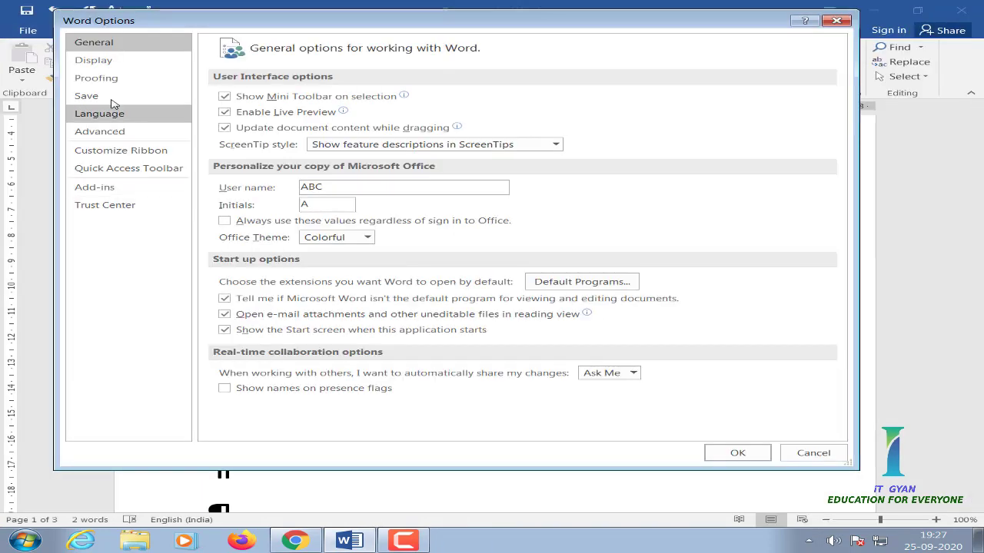
pyautogui.click(113, 61)
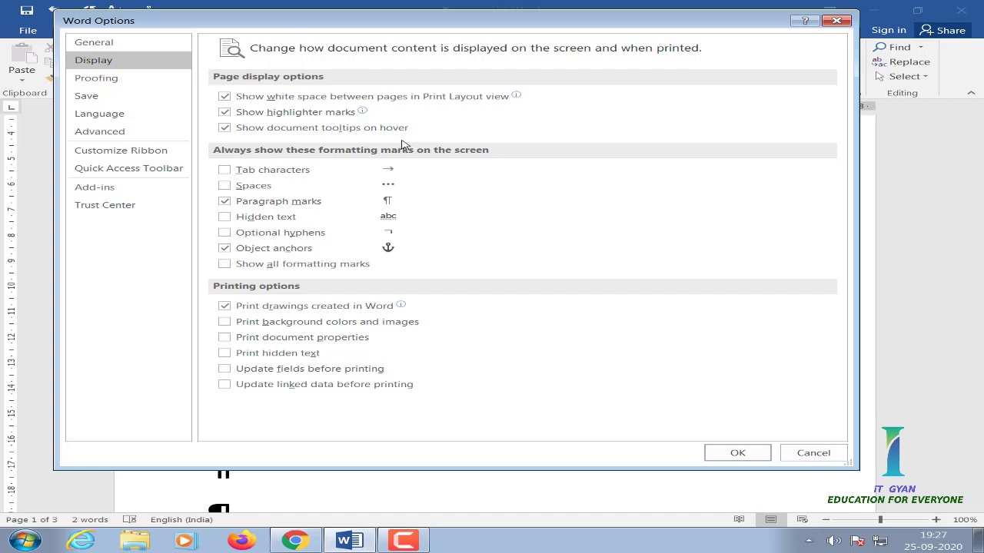
pyautogui.click(734, 454)
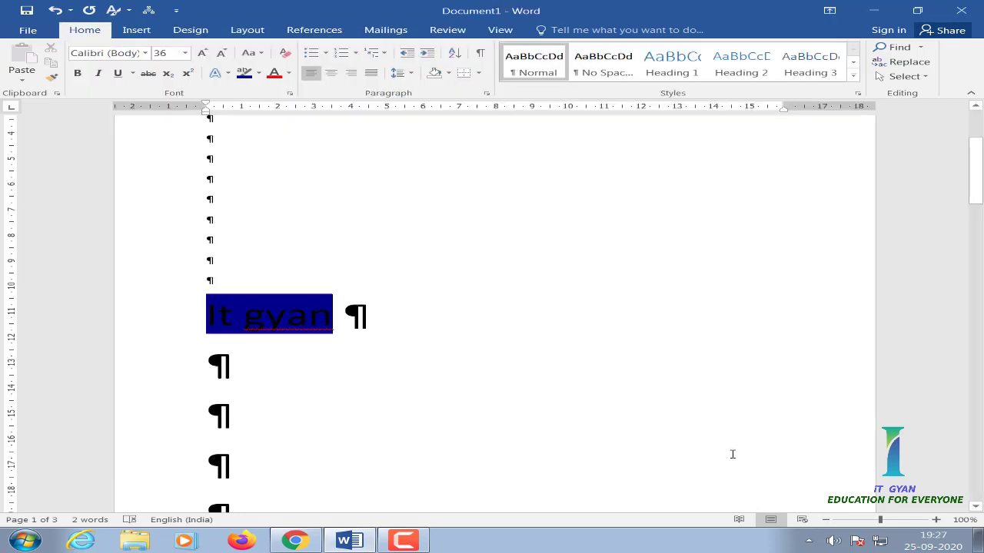
# - Add a bookmark named "mybookmark" at the fifth blank paragraph of the second page and enter "bb" there
pyautogui.scroll(-10, 360, 404)
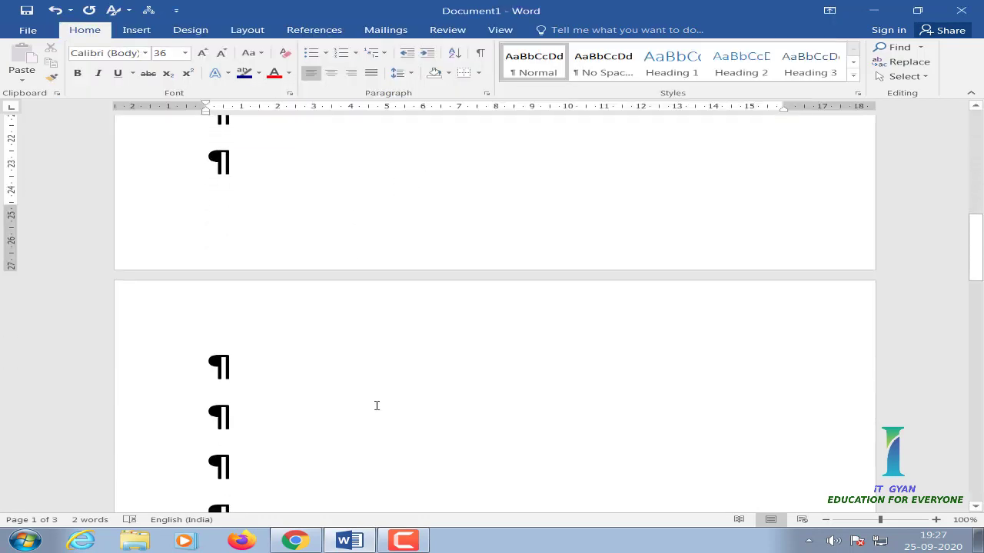
pyautogui.click(133, 32)
pyautogui.click(530, 73)
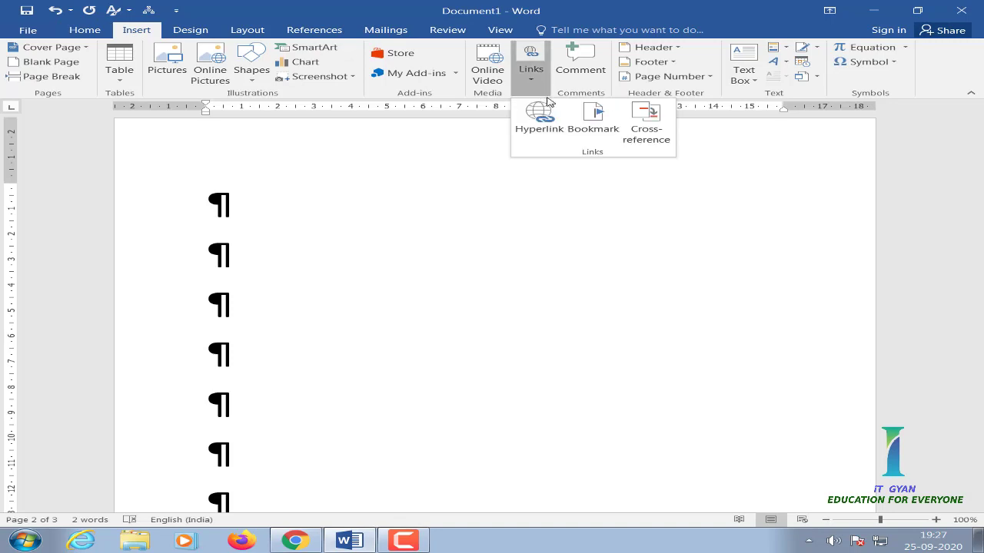
pyautogui.click(594, 127)
pyautogui.write('mybookmark')
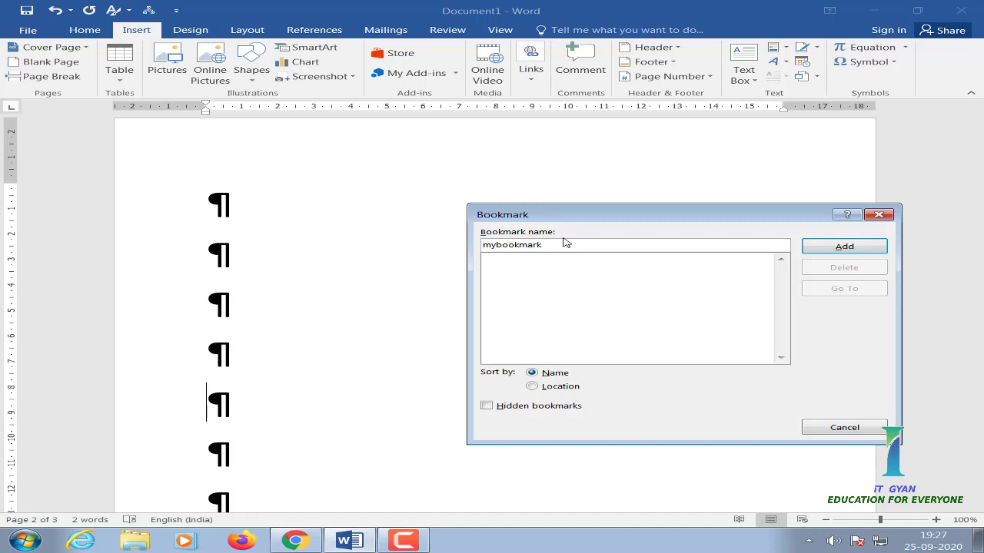
pyautogui.click(843, 247)
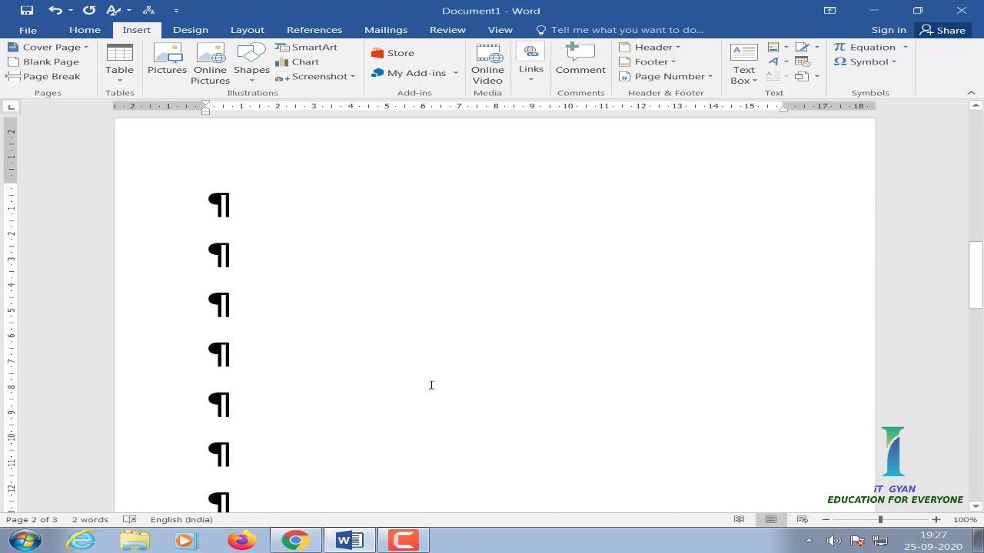
pyautogui.click(206, 412)
pyautogui.write('bb')
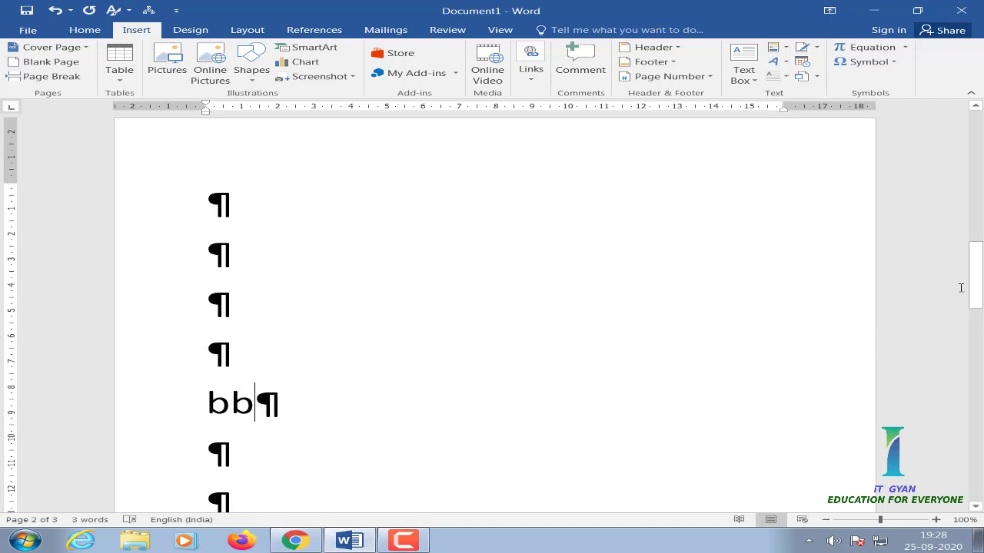
pyautogui.moveTo(975, 286); pyautogui.dragTo(889, 135)
pyautogui.click(533, 86)
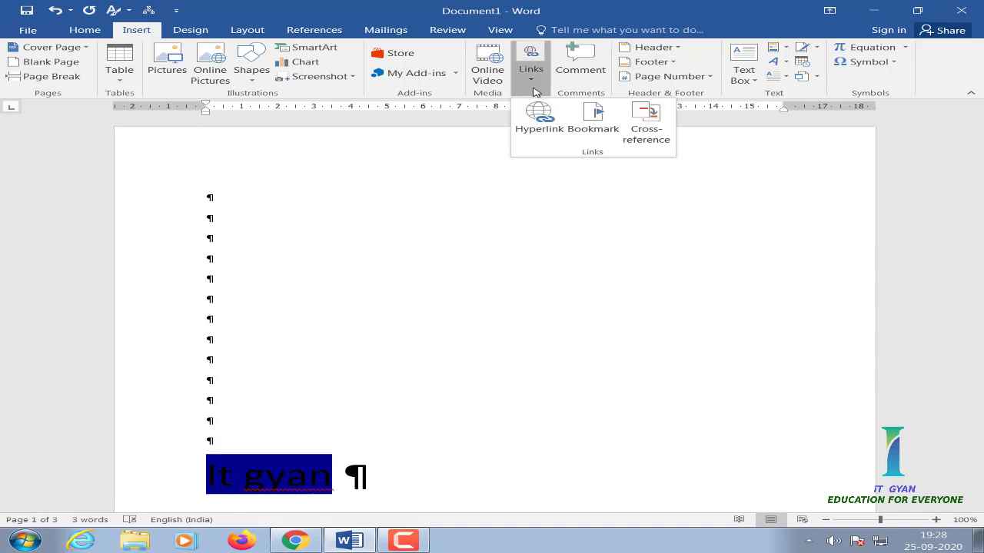
pyautogui.click(538, 127)
pyautogui.moveTo(525, 282); pyautogui.dragTo(511, 224)
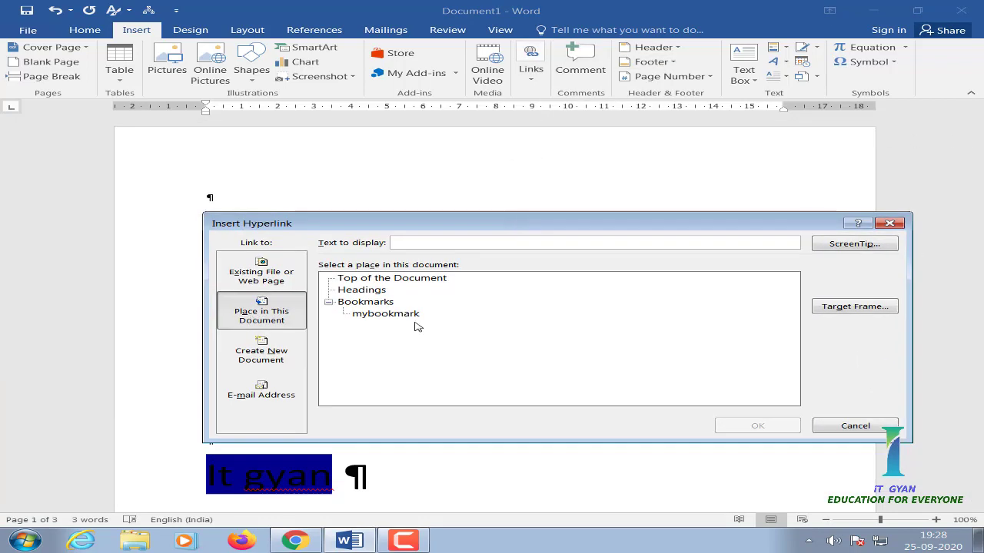
pyautogui.click(414, 245)
pyautogui.click(887, 223)
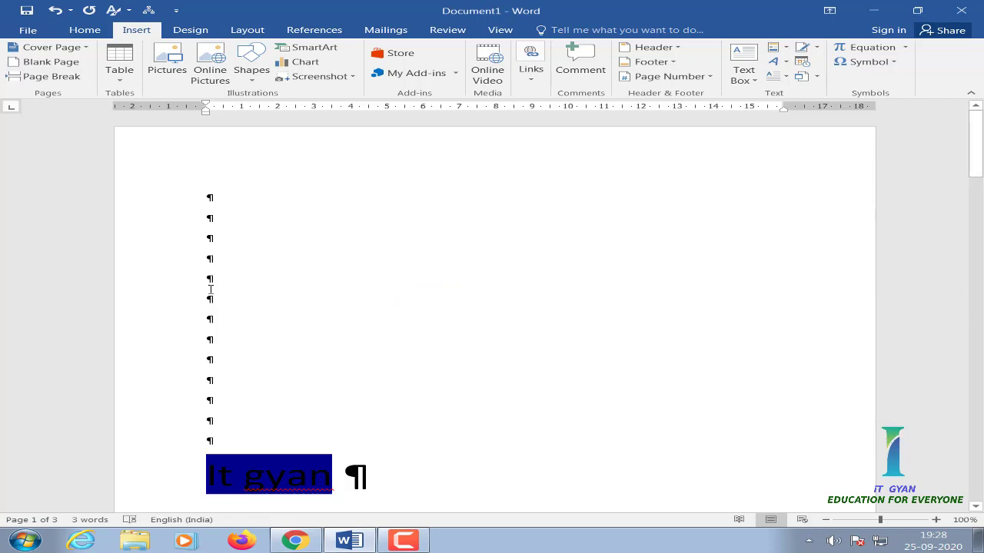
# - Start a hyperlink in a blank paragraph above "It gyan" with display text "click to bookmark" and ScreenTip "myscreentip text goes here"
pyautogui.click(530, 73)
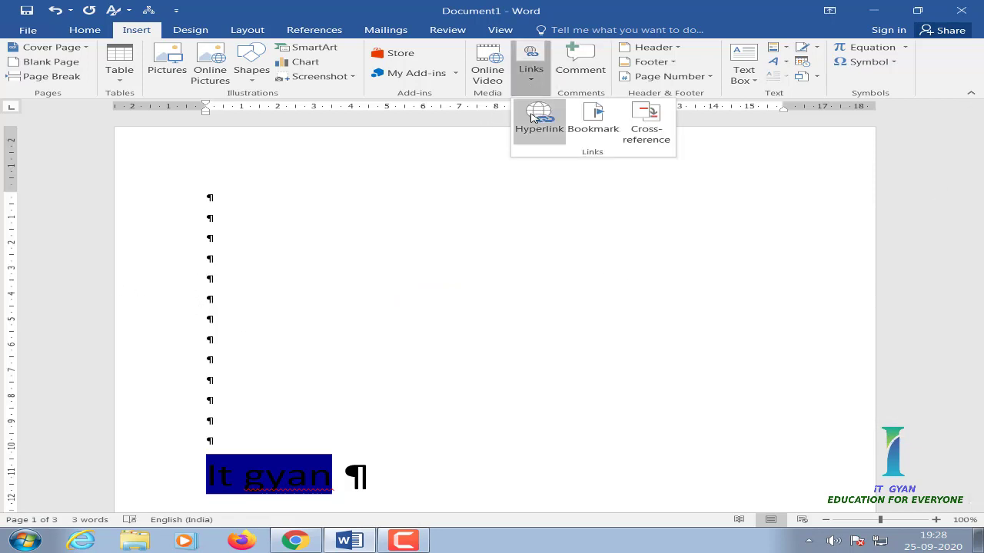
pyautogui.click(538, 117)
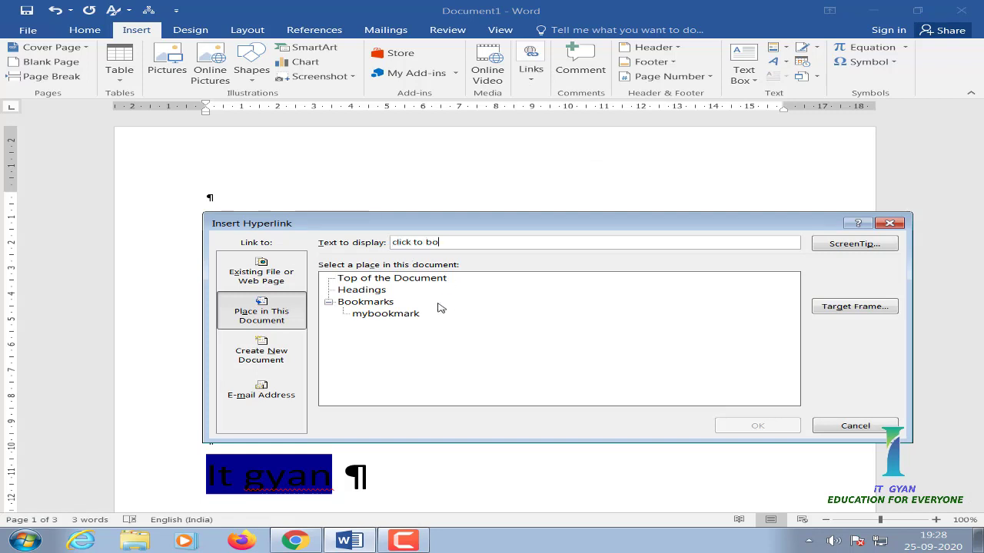
pyautogui.write('okmark')
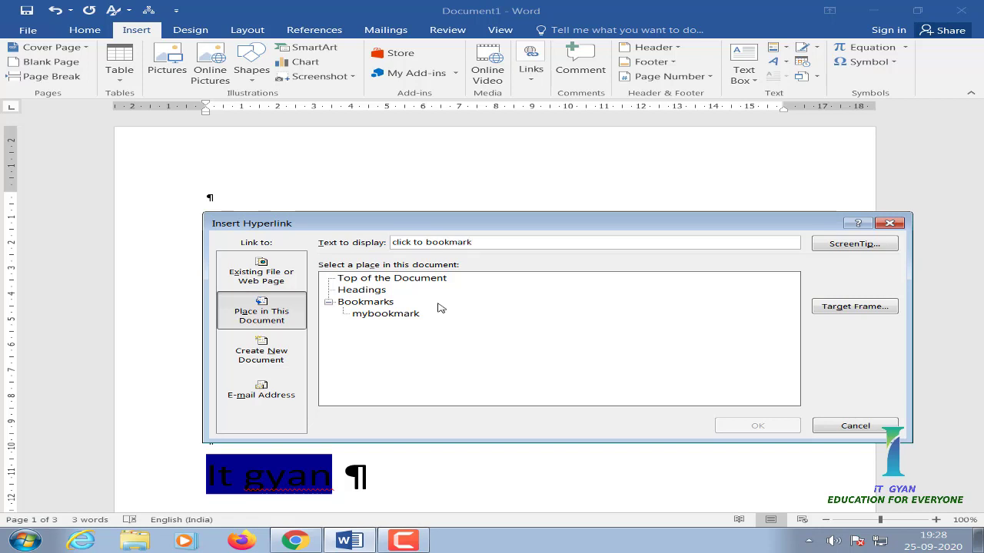
pyautogui.click(856, 250)
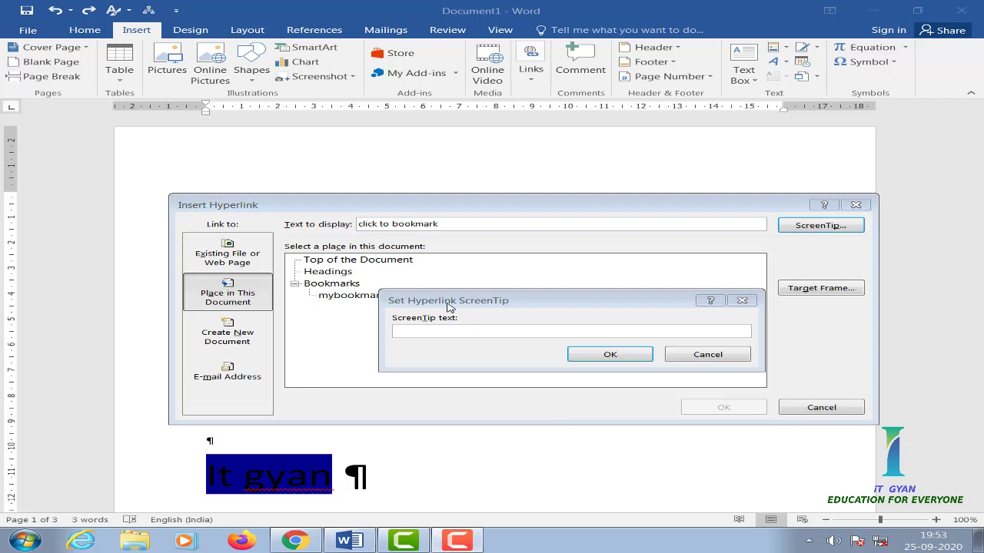
pyautogui.moveTo(450, 306); pyautogui.dragTo(405, 308)
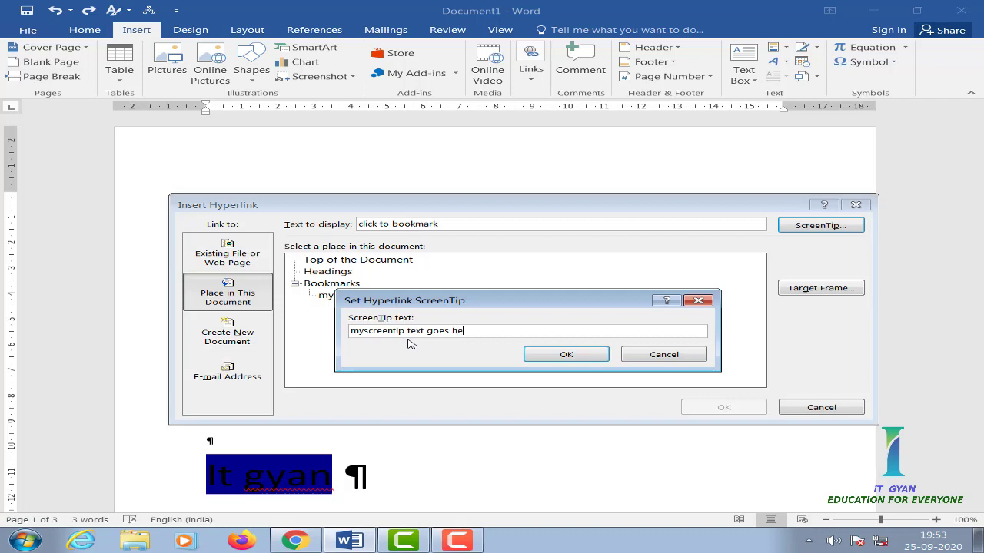
pyautogui.click(530, 358)
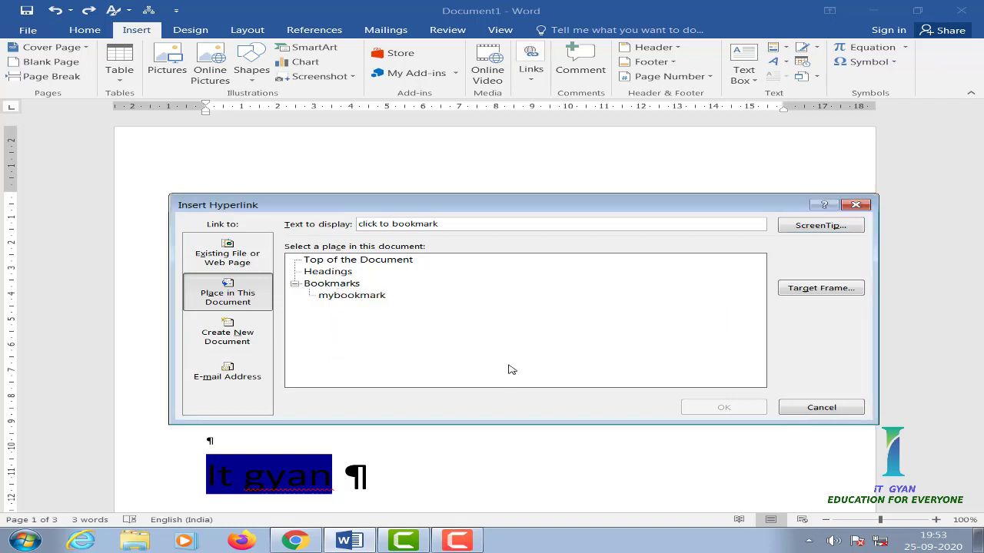
# - Point the hyperlink to the "mybookmark" bookmark in this document and insert it
pyautogui.click(370, 299)
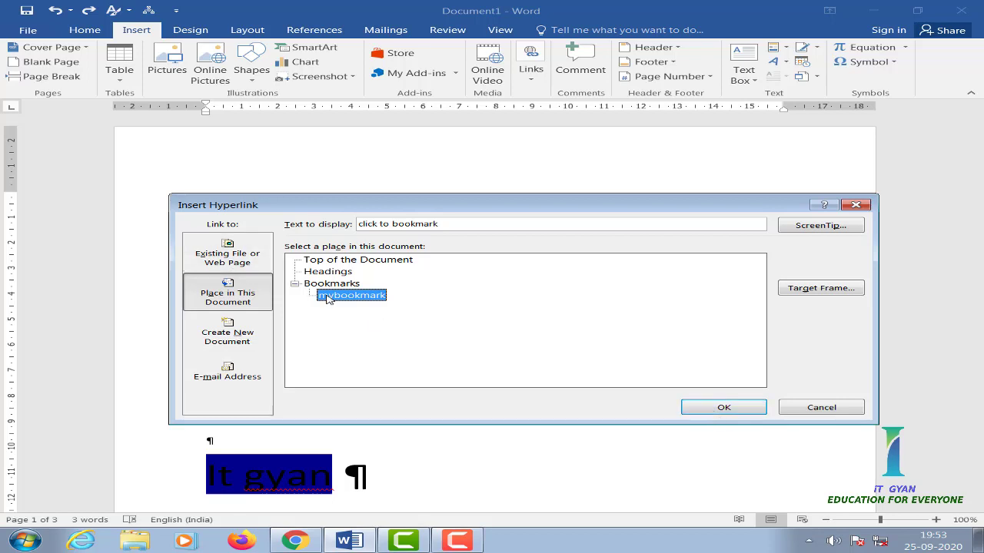
pyautogui.click(718, 409)
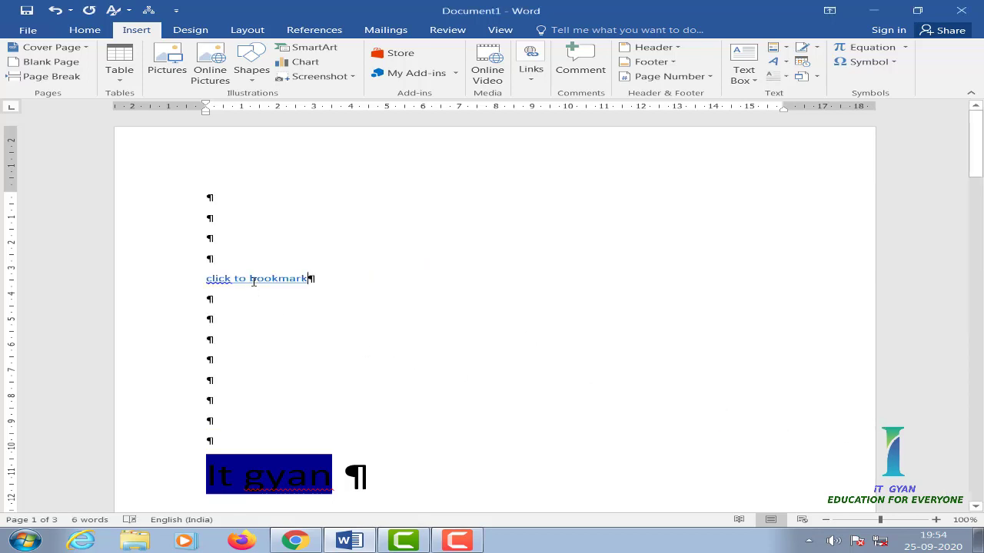
pyautogui.moveTo(244, 280)
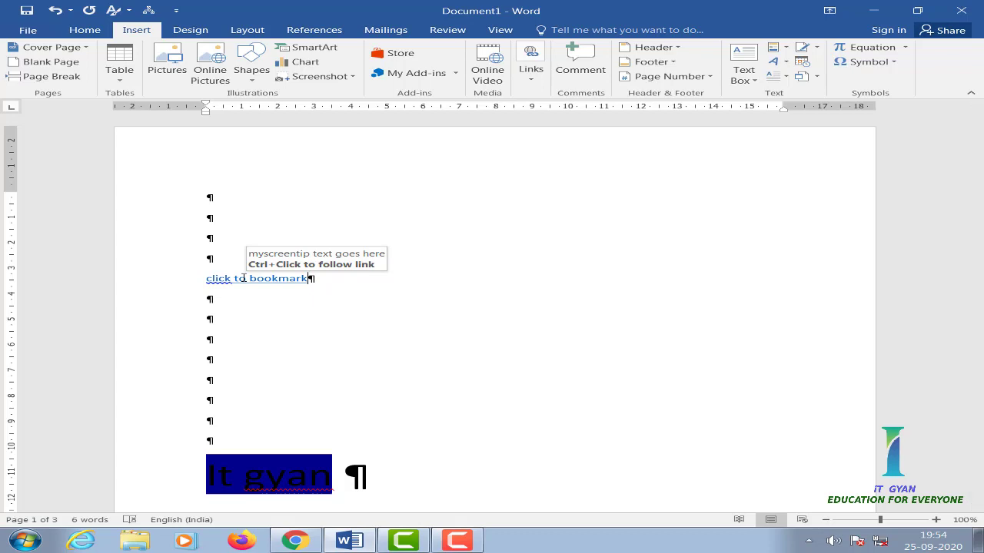
# - Follow the "click to bookmark" hyperlink to its target, return to the link and check its ScreenTip
pyautogui.keyDown('ctrl'); pyautogui.click(244, 278); pyautogui.keyUp('ctrl')
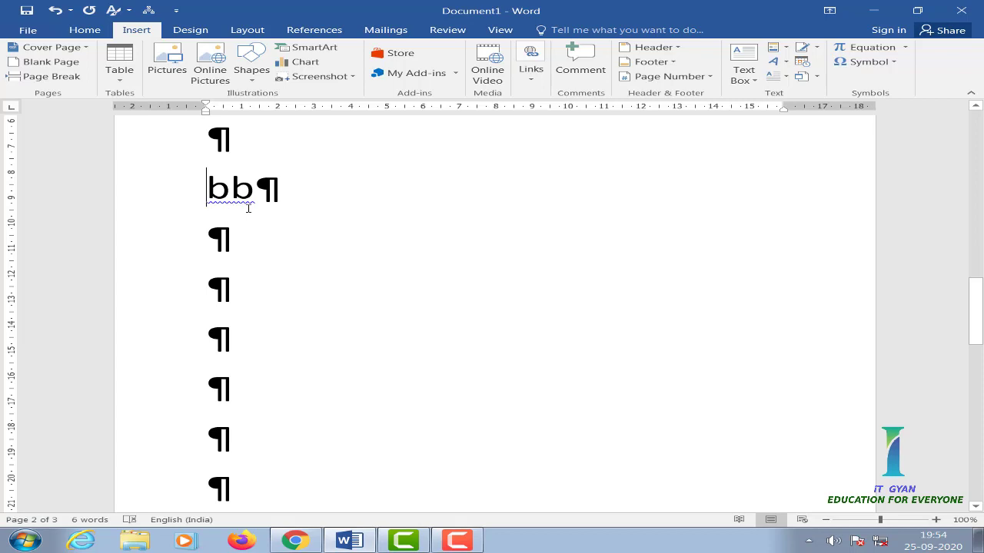
pyautogui.scroll(15, 547, 324)
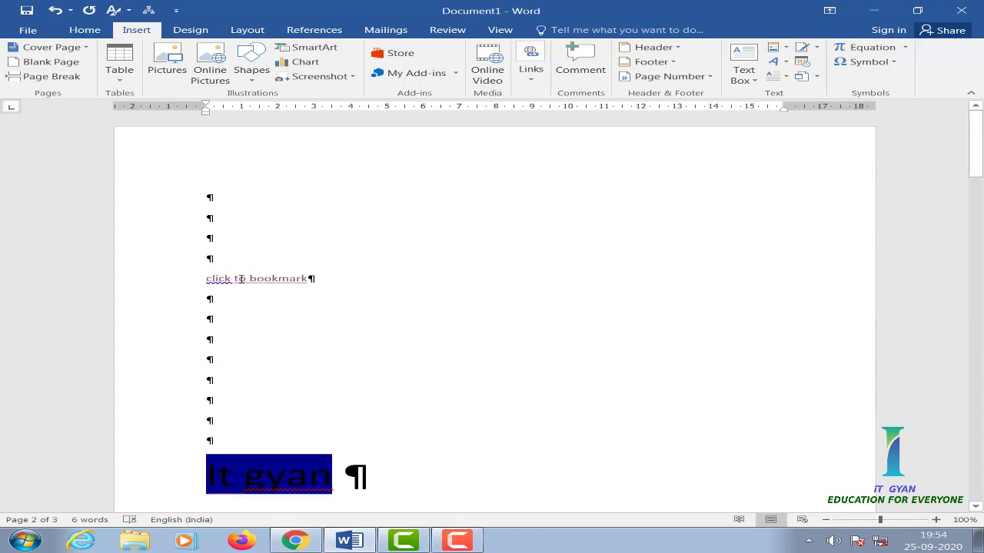
pyautogui.moveTo(241, 279)
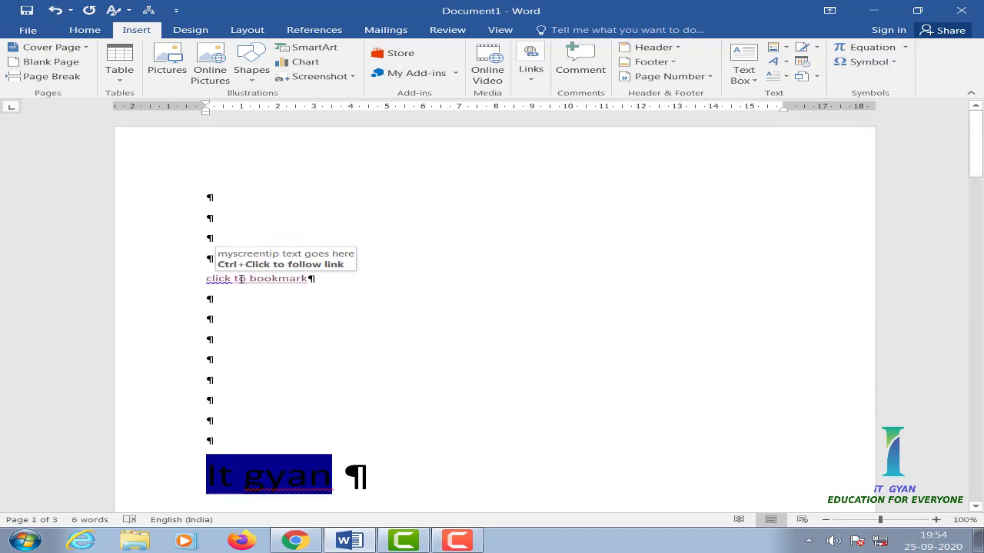
# - Turn off showing document tooltips on hover in the Display options and accept the dialog
pyautogui.click(28, 29)
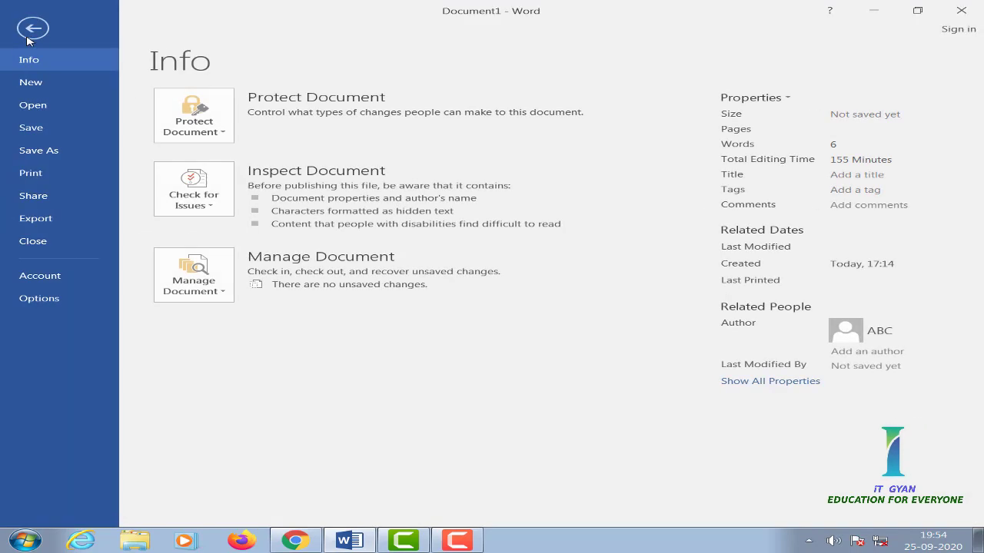
pyautogui.click(47, 299)
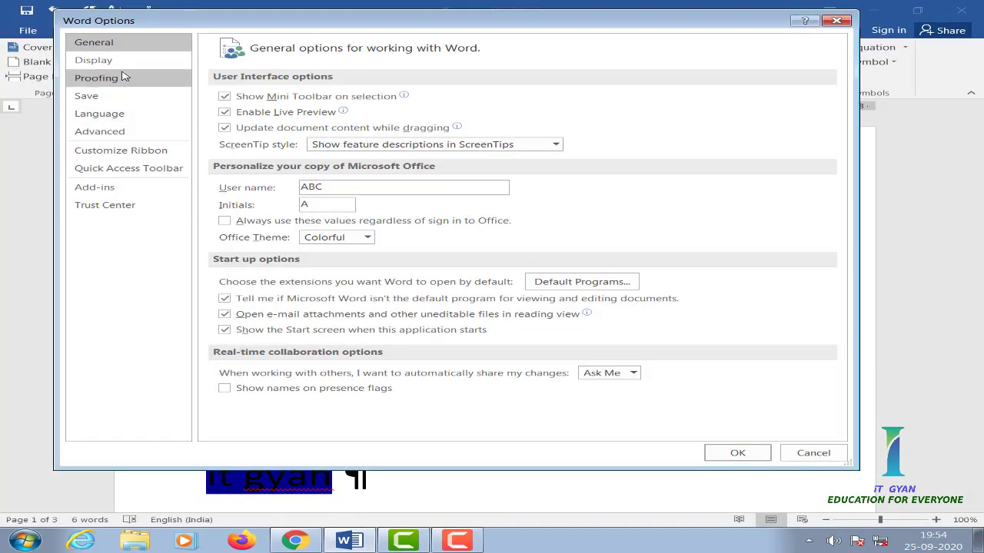
pyautogui.click(116, 62)
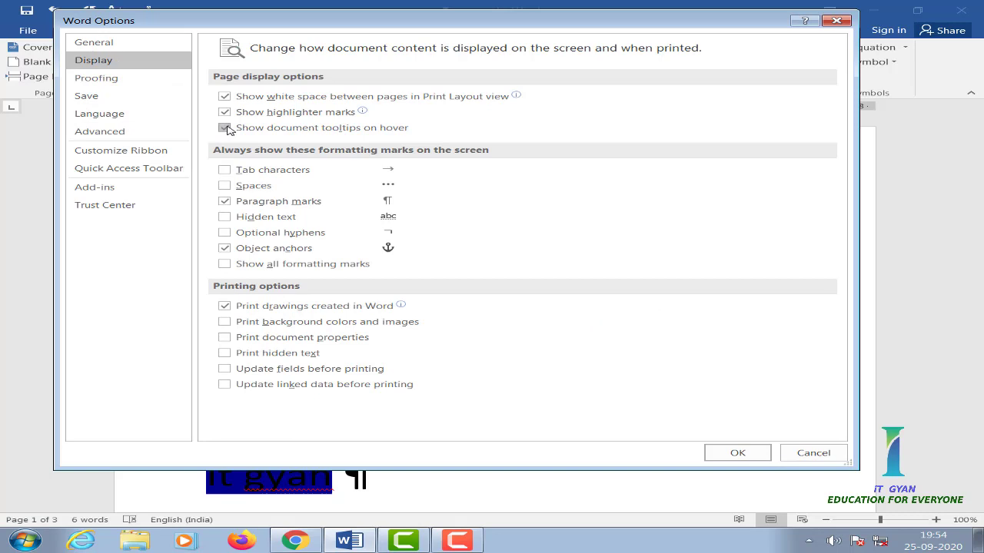
pyautogui.click(225, 128)
pyautogui.click(744, 457)
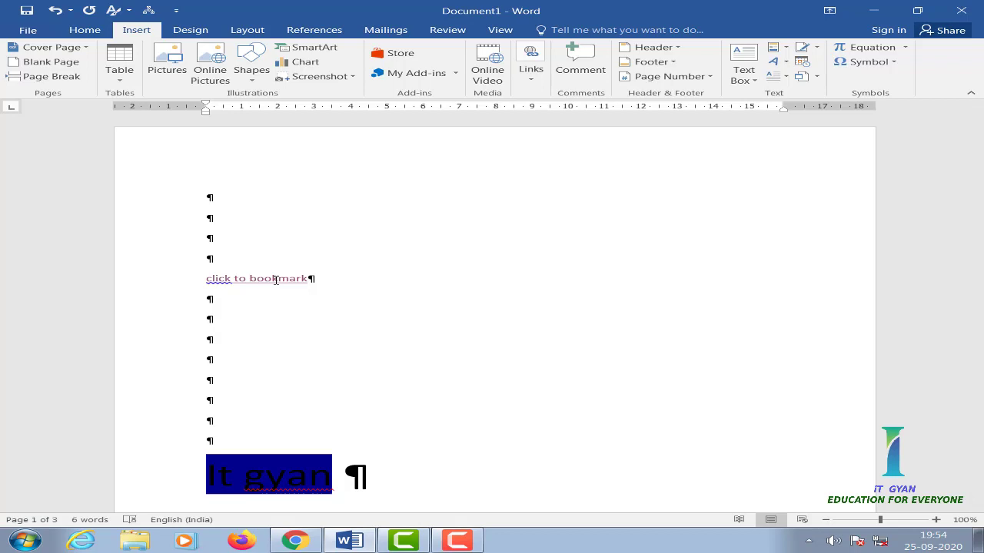
# - Turn document tooltips on hover back on in the Display options and check the hyperlink's ScreenTip
pyautogui.click(31, 31)
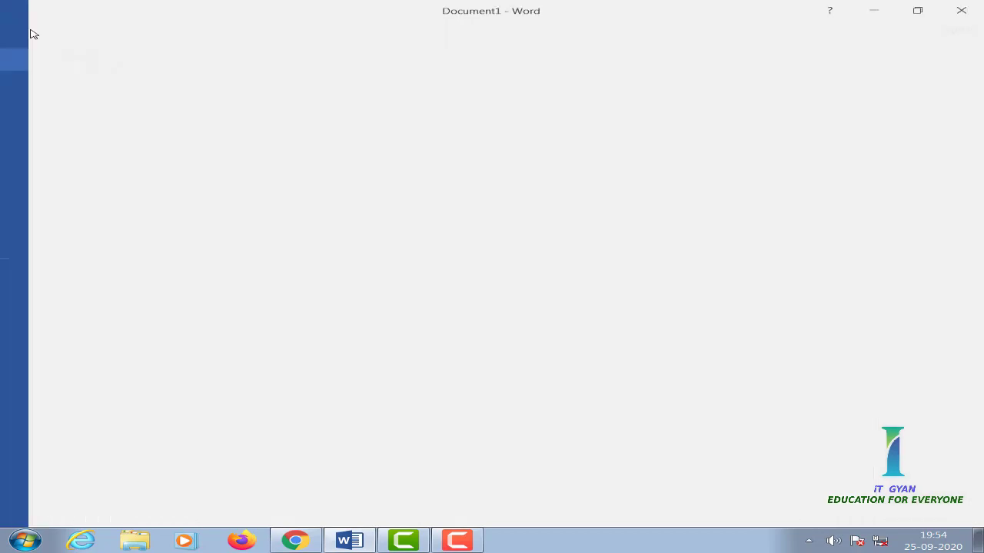
pyautogui.click(54, 297)
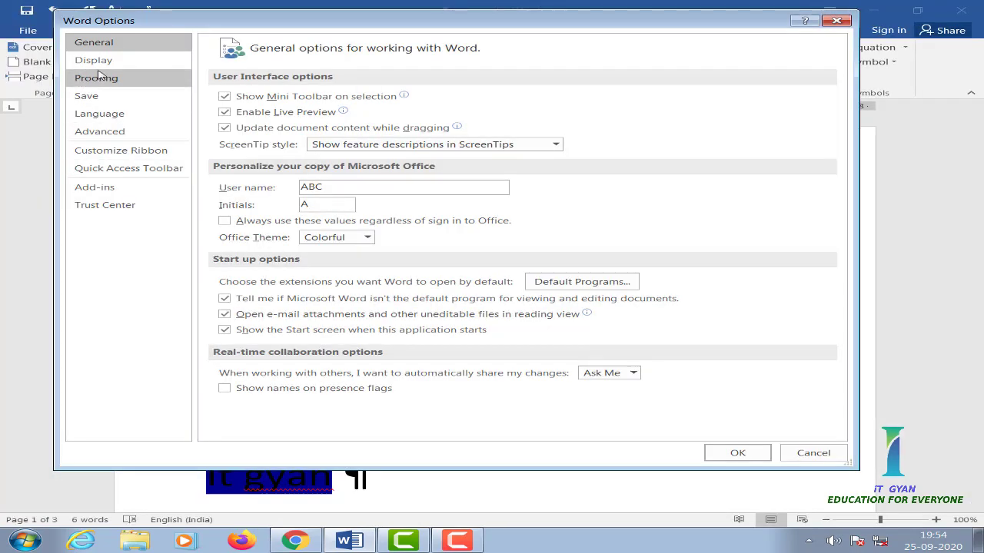
pyautogui.click(94, 60)
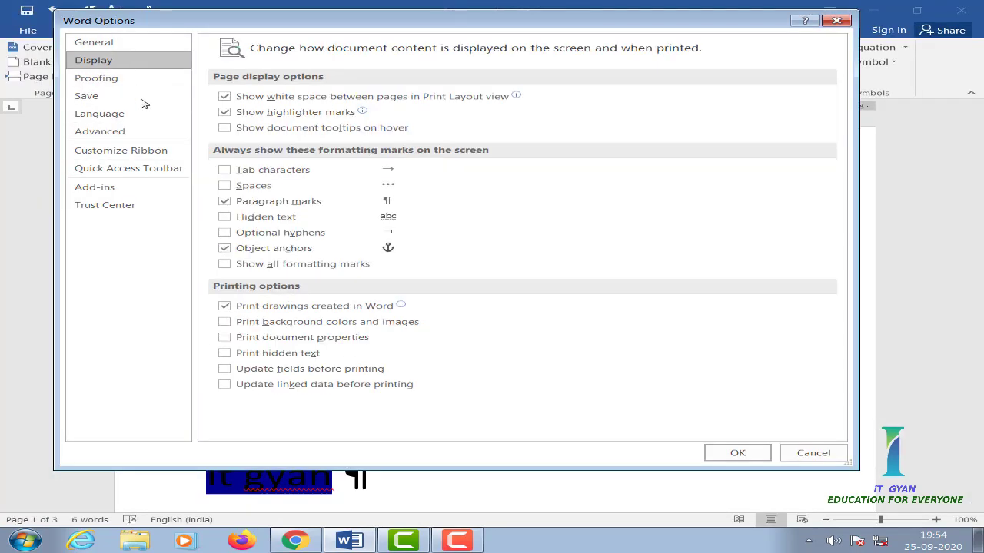
pyautogui.click(224, 128)
pyautogui.click(737, 453)
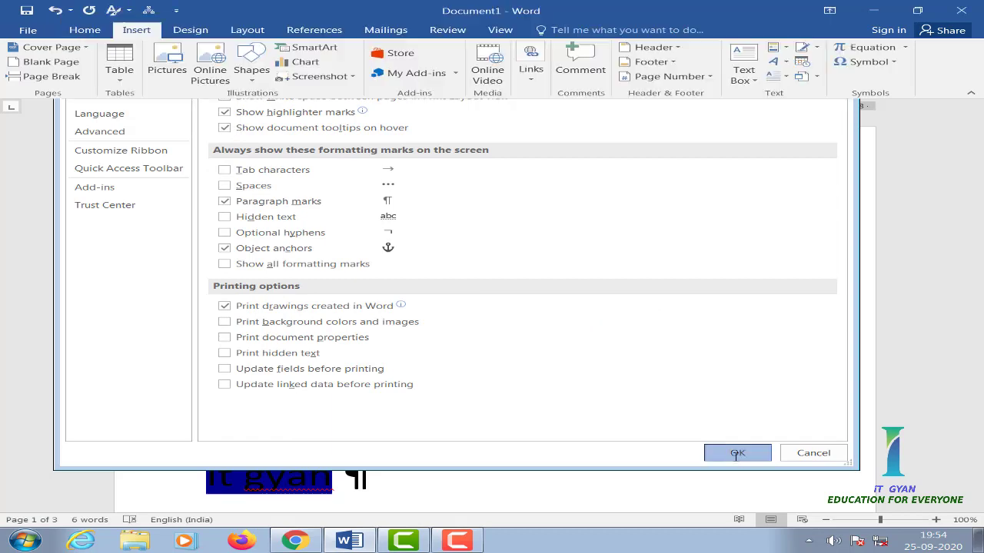
pyautogui.moveTo(261, 278)
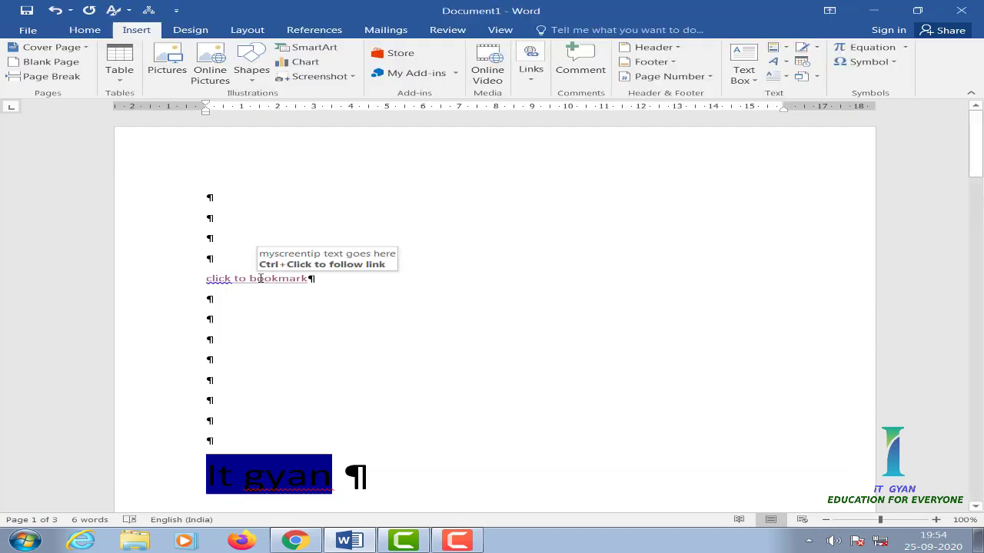
# - Review the always-shown formatting marks in the Display options, try the paragraph marks setting and accept the dialog
pyautogui.click(28, 30)
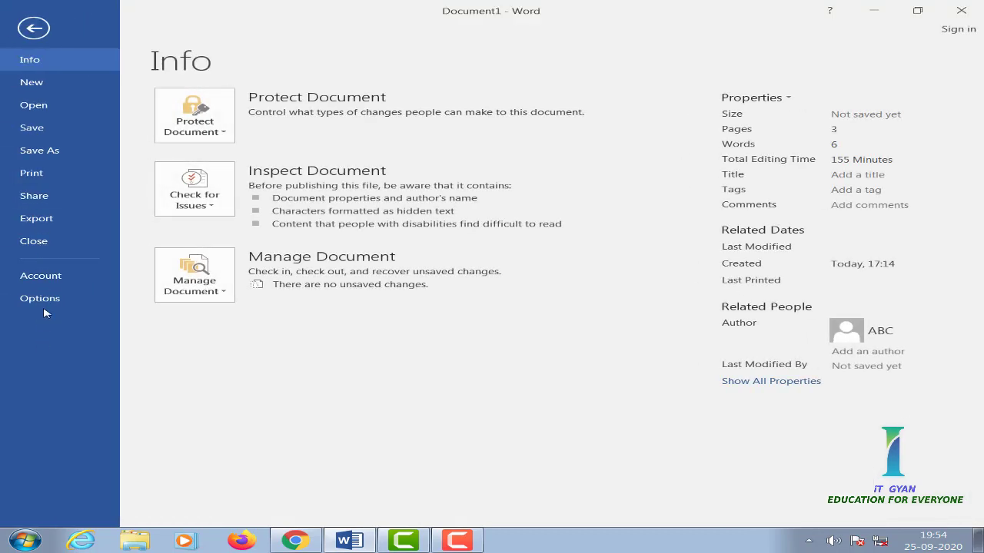
pyautogui.click(43, 307)
pyautogui.click(93, 60)
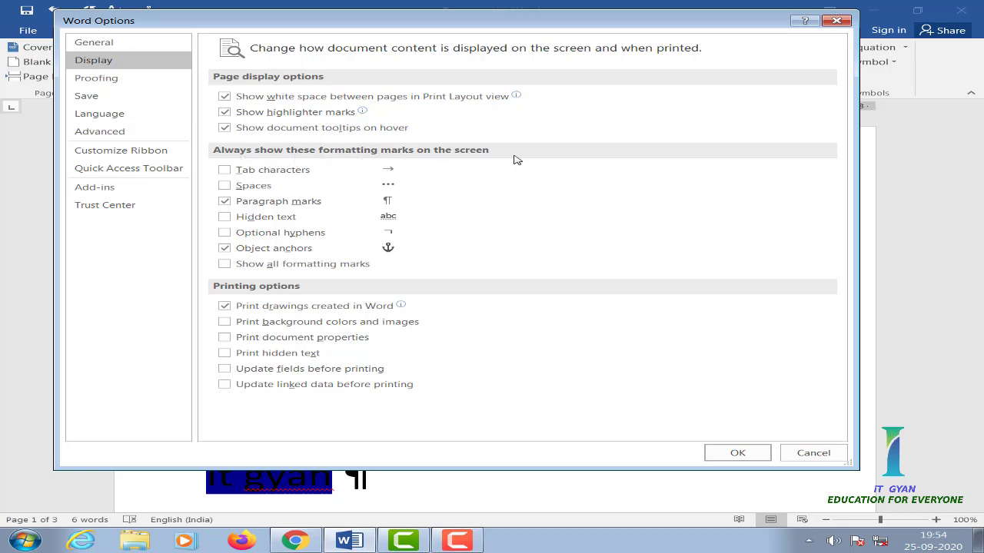
pyautogui.click(224, 203)
pyautogui.click(729, 455)
# - Switch the display of all formatting marks in the document on and off again
pyautogui.click(85, 29)
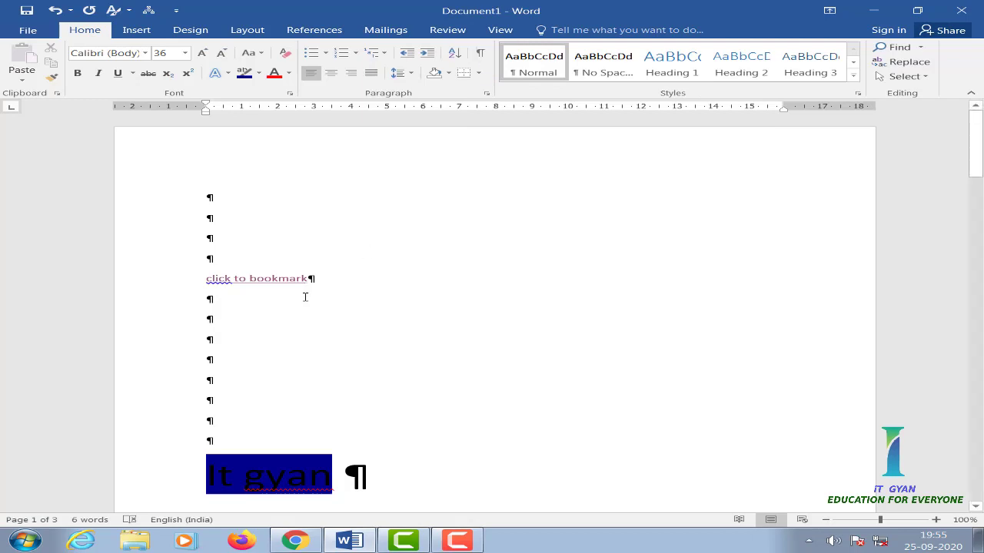
pyautogui.click(481, 54)
pyautogui.click(483, 56)
# - Select spaces, tab characters, hidden text and optional hyphens as always-shown formatting marks in the Display options
pyautogui.click(31, 30)
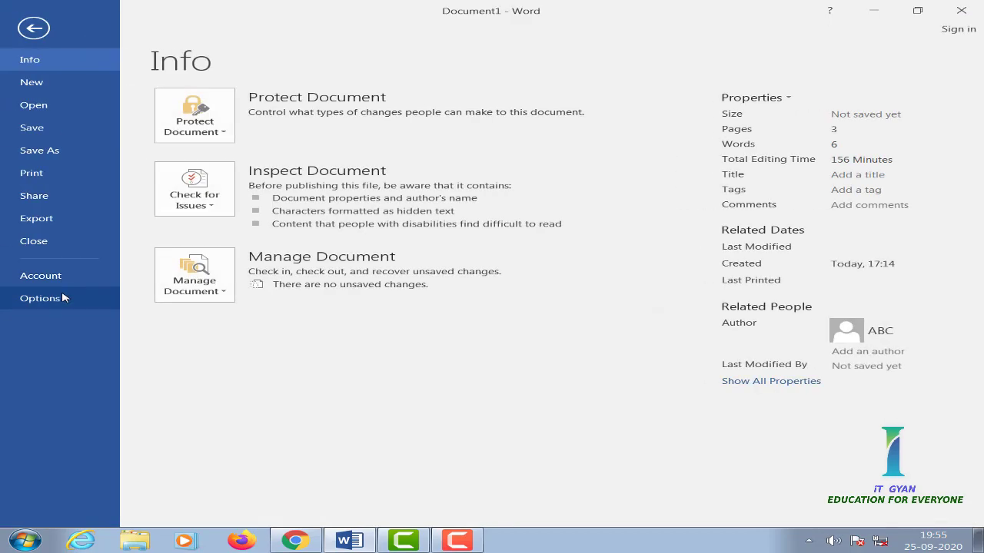
pyautogui.click(64, 298)
pyautogui.click(98, 61)
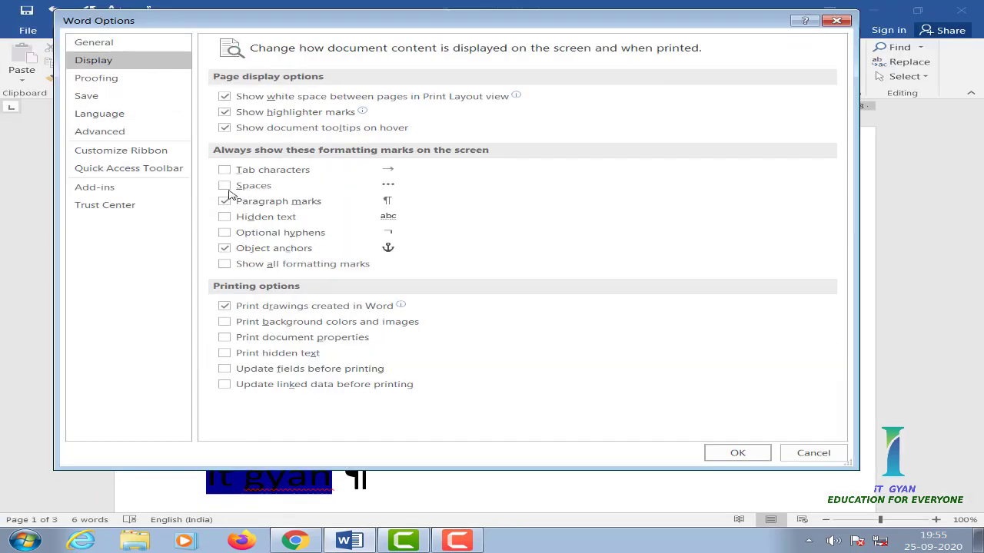
pyautogui.click(223, 186)
pyautogui.click(224, 169)
pyautogui.click(224, 217)
pyautogui.click(224, 233)
# - Clear optional hyphens, hidden text, paragraph marks, spaces and tab characters from the always-shown marks and accept the options
pyautogui.click(226, 234)
pyautogui.click(224, 217)
pyautogui.click(224, 201)
pyautogui.click(225, 186)
pyautogui.click(225, 170)
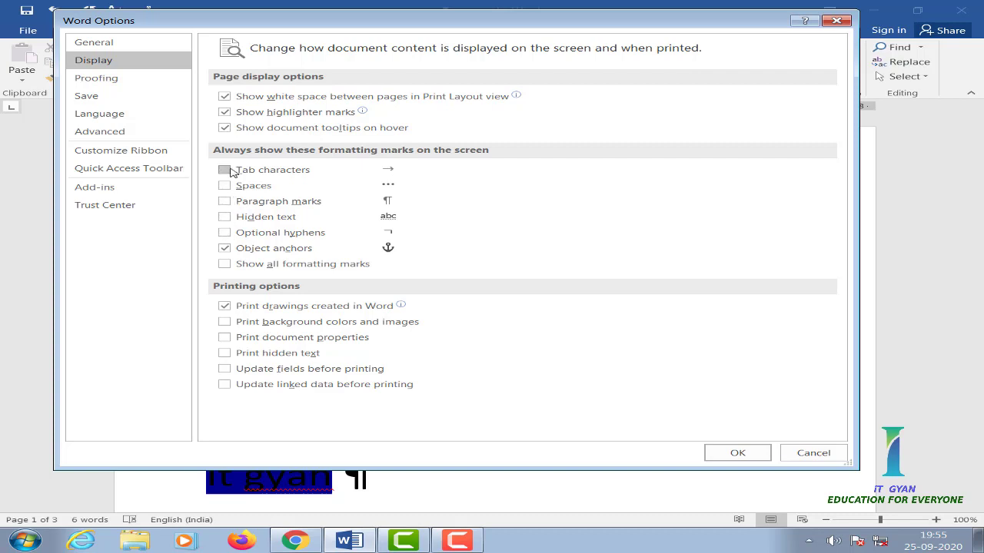
pyautogui.click(732, 460)
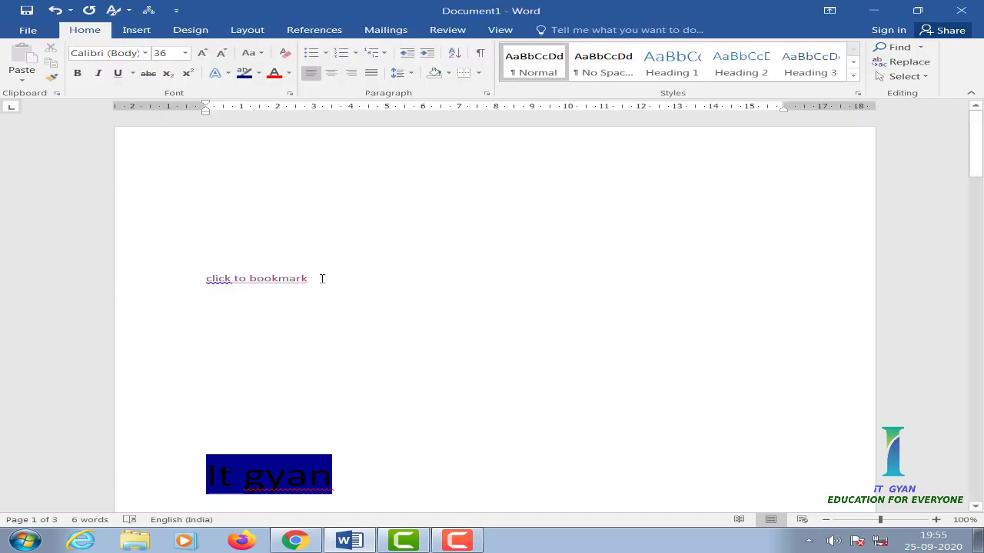
# - Show all formatting marks in the document and hide them again, two times over
pyautogui.click(480, 53)
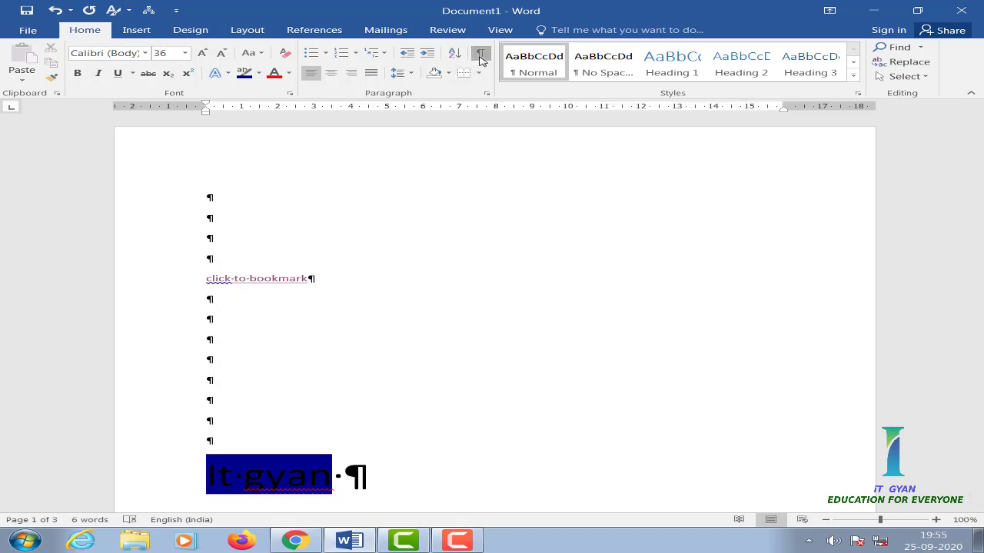
pyautogui.click(480, 58)
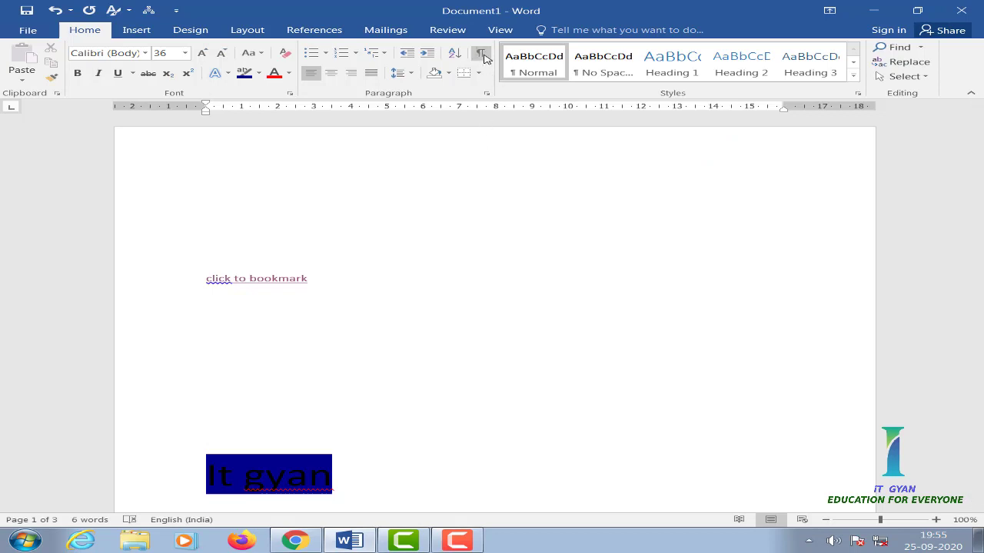
pyautogui.click(483, 58)
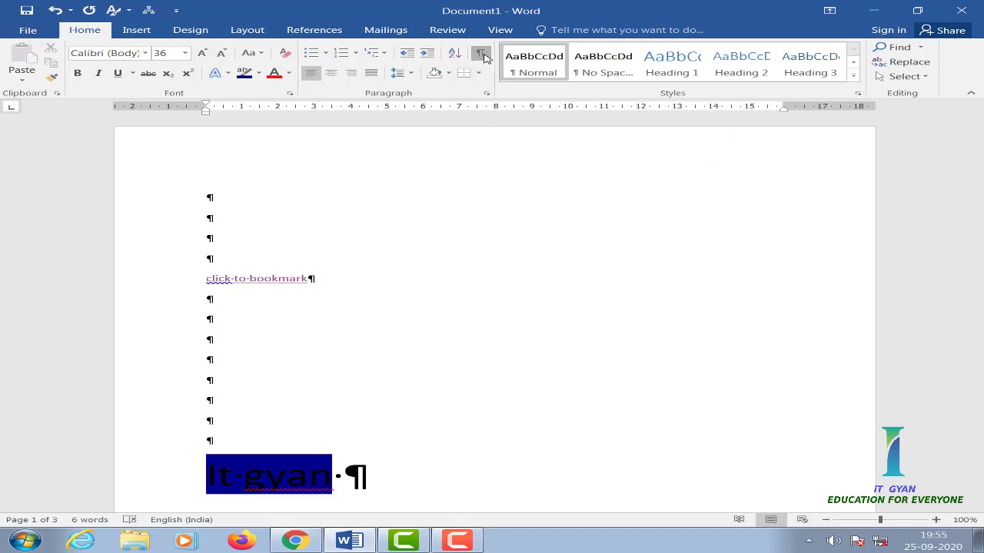
pyautogui.click(483, 57)
# - Examine the formatting marks and printing settings in the Display options
pyautogui.click(28, 30)
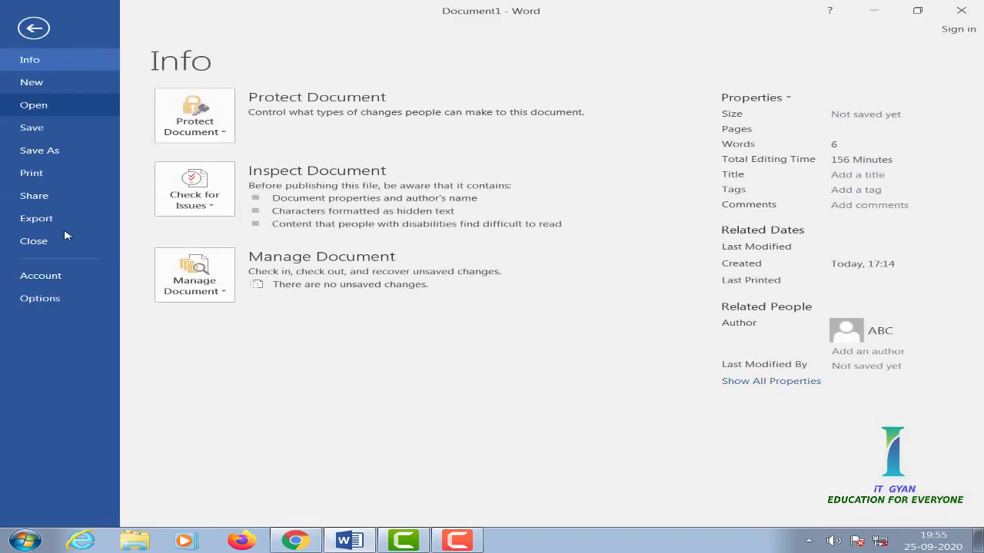
pyautogui.click(73, 298)
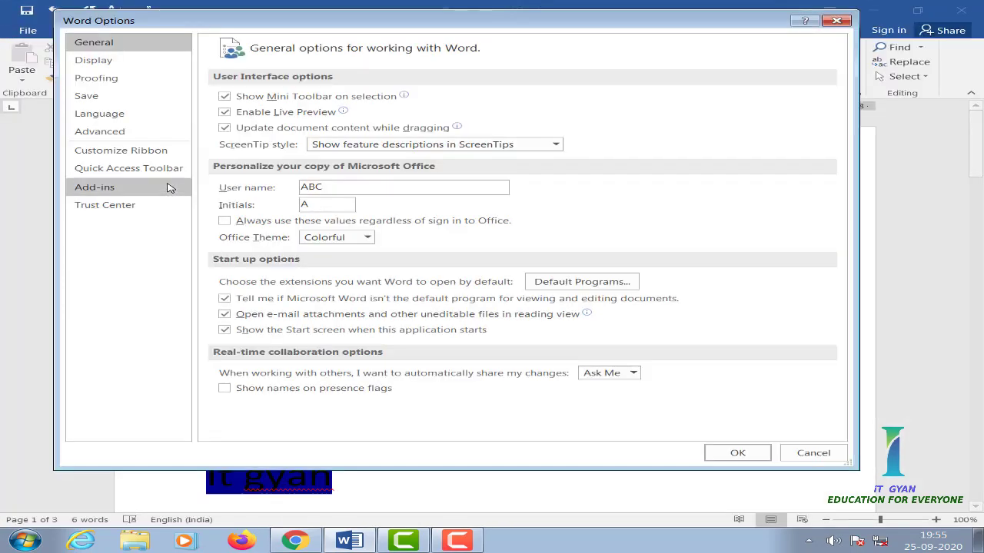
pyautogui.click(111, 61)
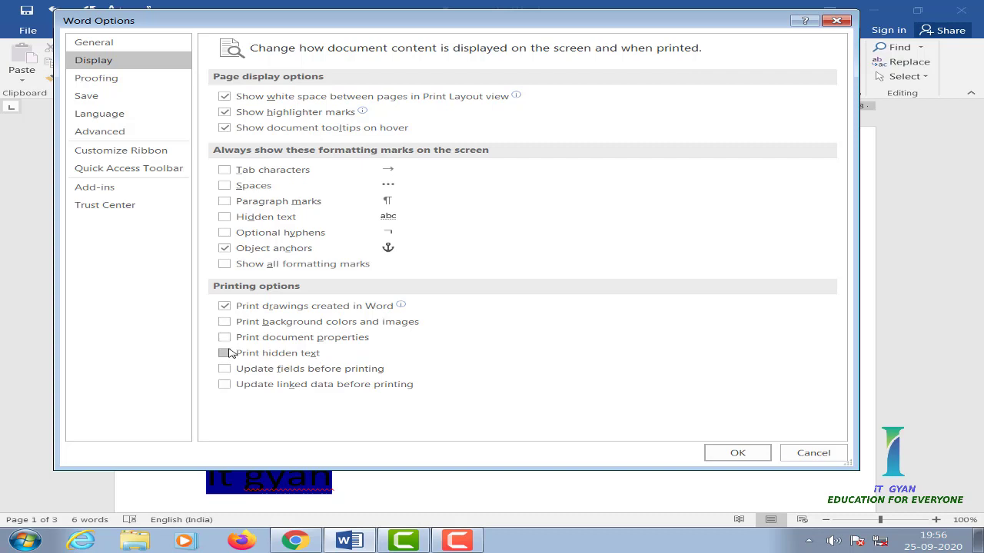
# - Review the AutoCorrect capitalization and text replacement settings in the Proofing options and accept both dialogs
pyautogui.click(96, 80)
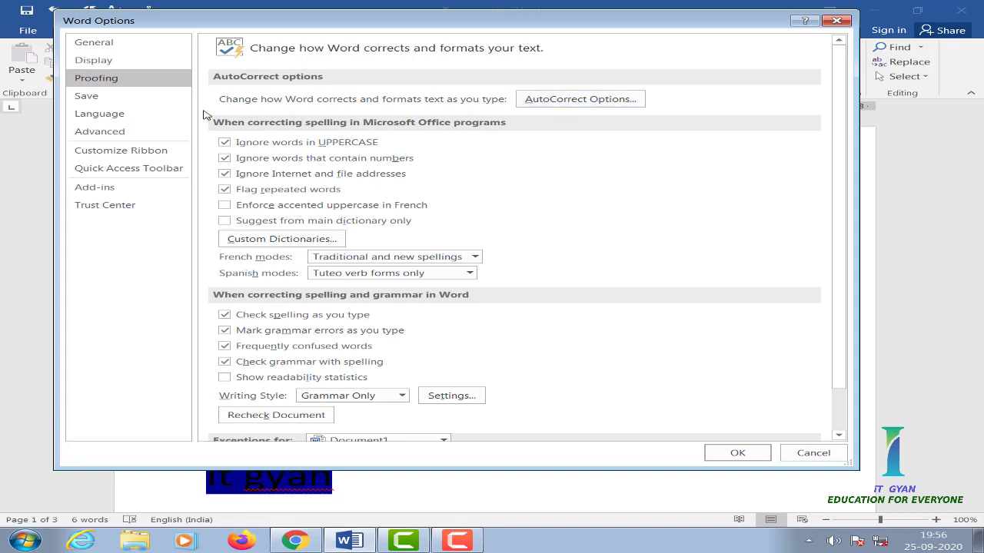
pyautogui.click(566, 100)
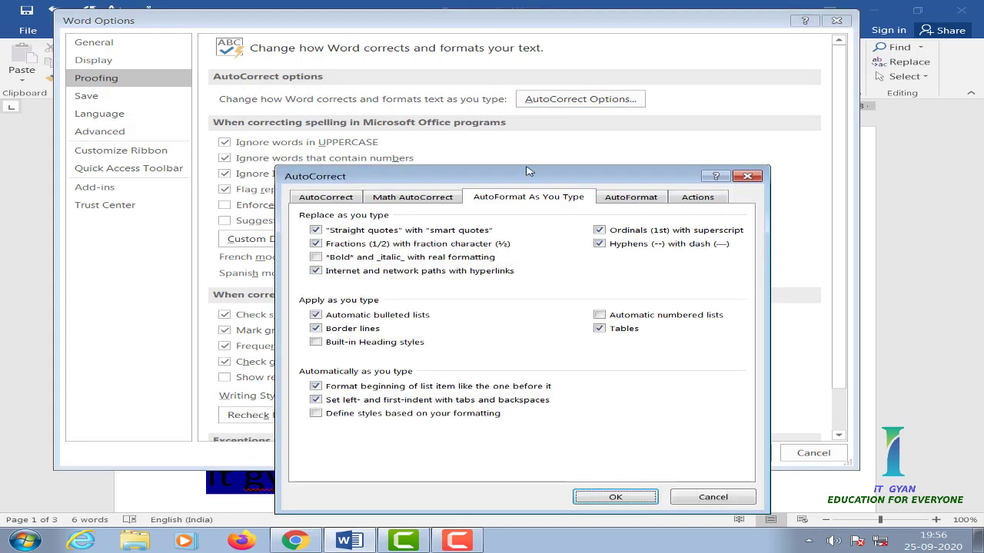
pyautogui.moveTo(530, 183); pyautogui.dragTo(470, 125)
pyautogui.click(273, 146)
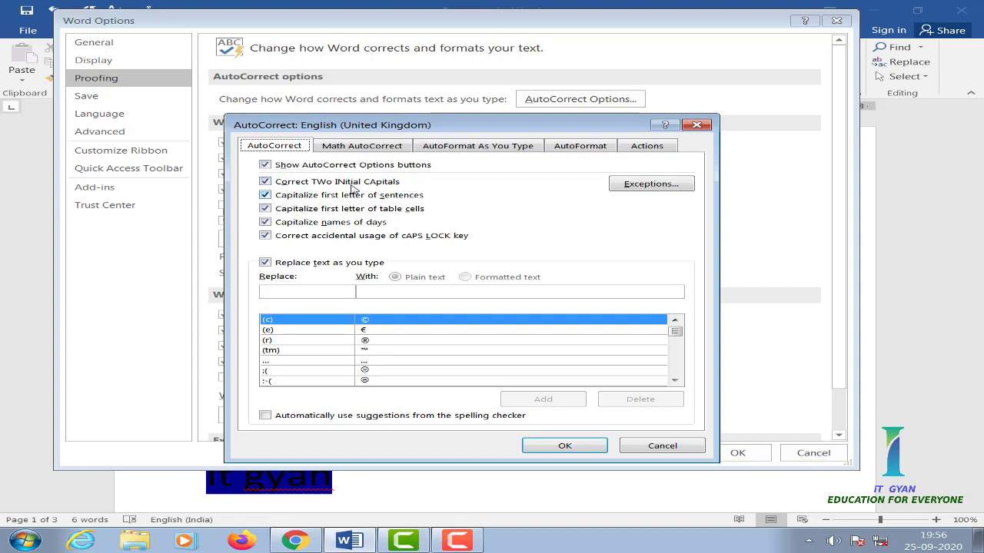
pyautogui.click(546, 448)
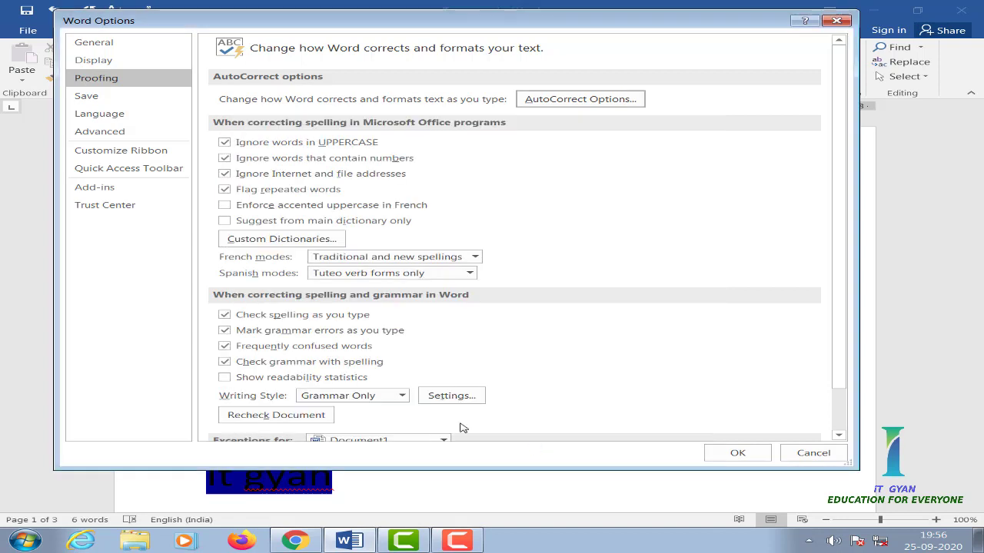
pyautogui.click(737, 453)
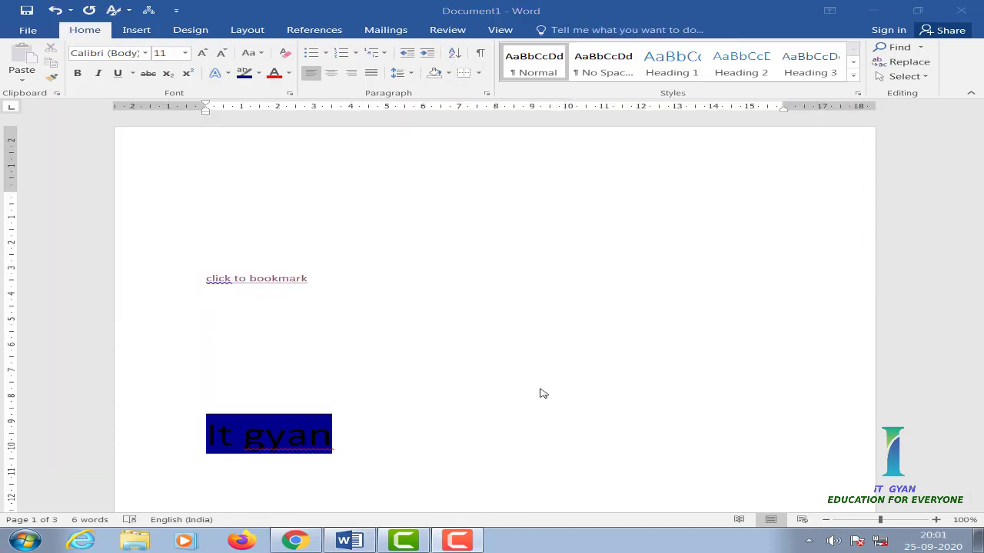
# - Below the hyperlink, enter "MUltinational" twice and "ENvironment" once on separate lines to test the two-initial-capitals correction
pyautogui.click(228, 327)
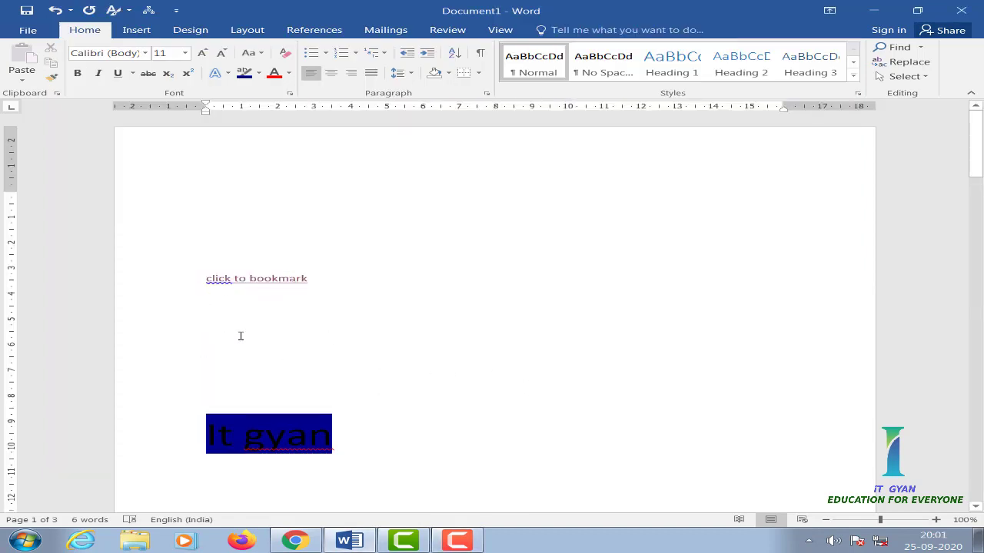
pyautogui.write('M')
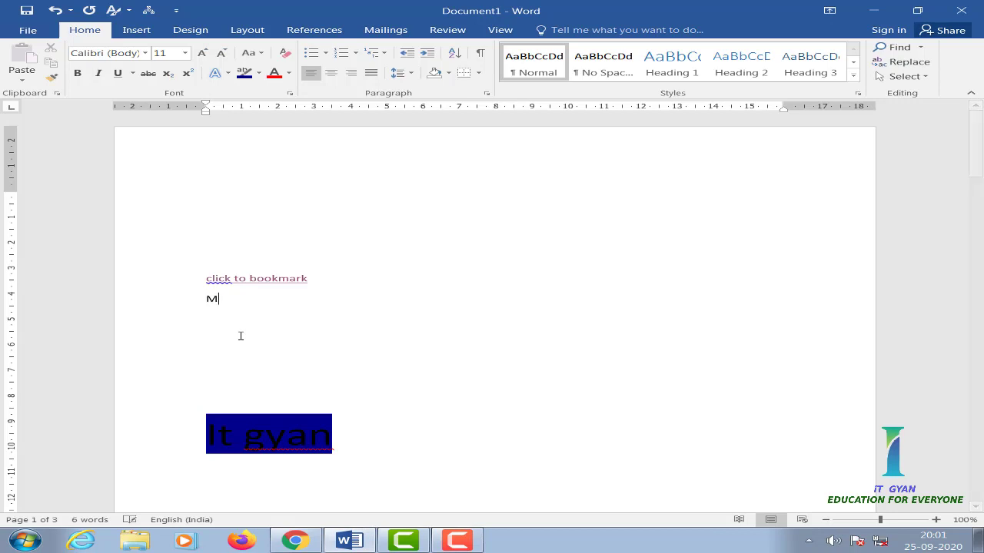
pyautogui.write('Ultinational')
pyautogui.press('Return')
pyautogui.write('MU')
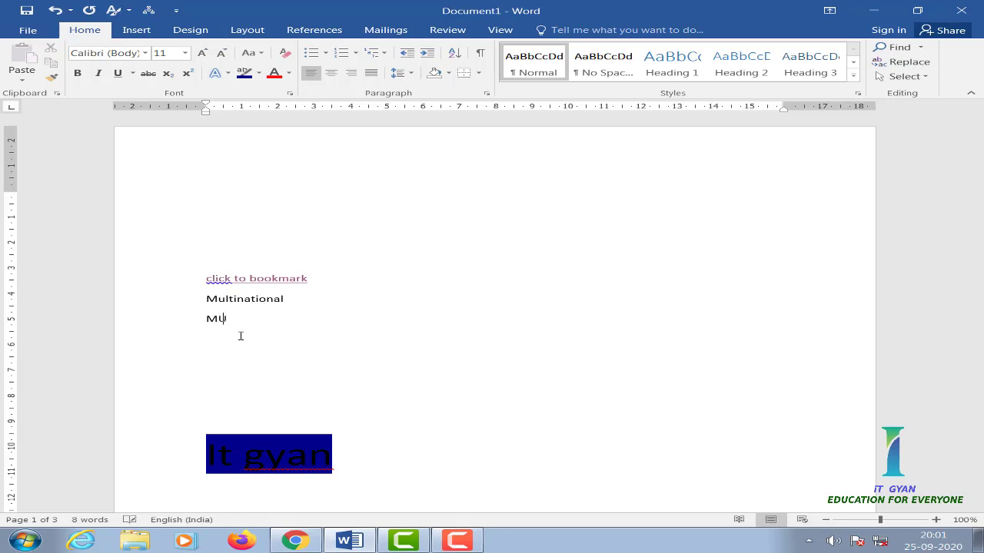
pyautogui.write('ltinational')
pyautogui.press('Return')
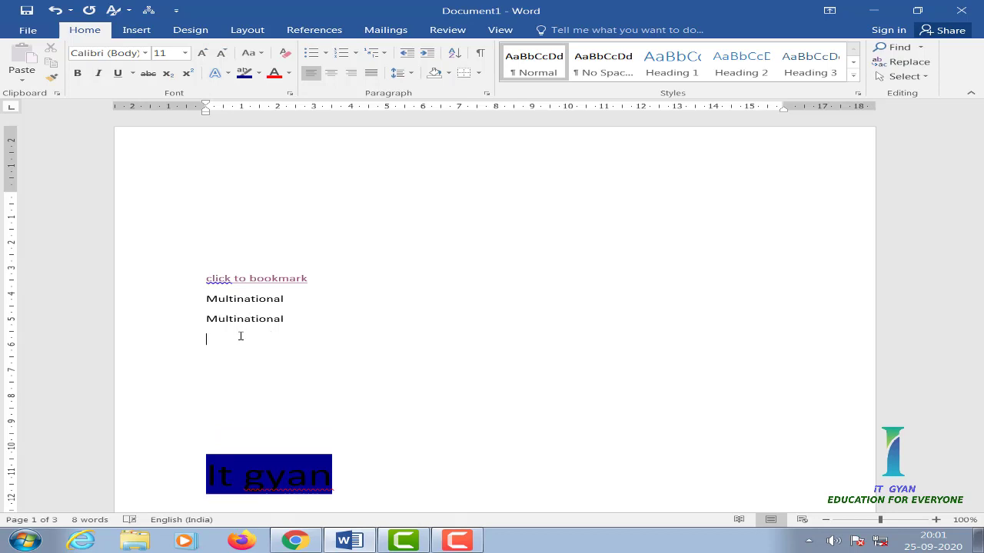
pyautogui.write('ENvironment')
pyautogui.press('Return')
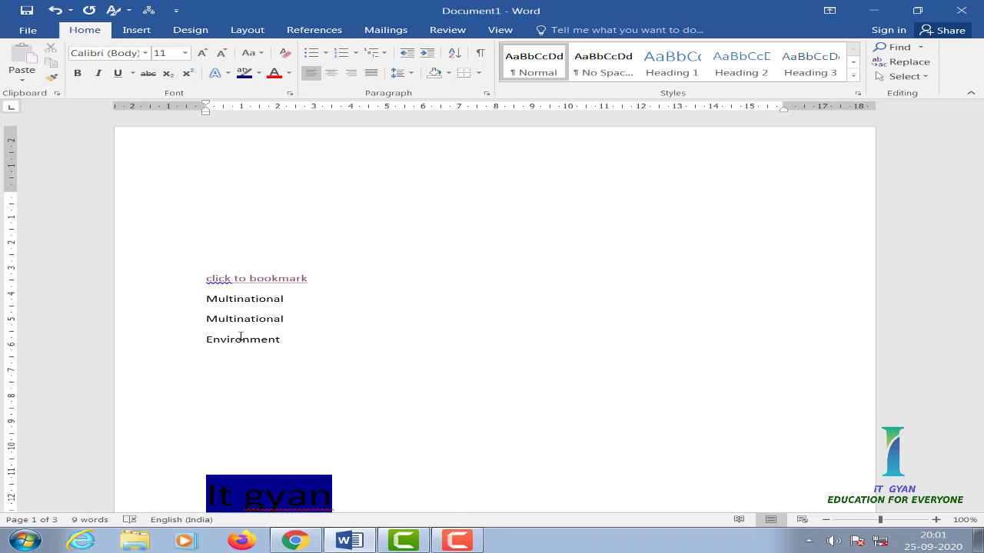
# - Enter "ENvironment" once more on the line below the existing "Environment"
pyautogui.write('ENvironmen')
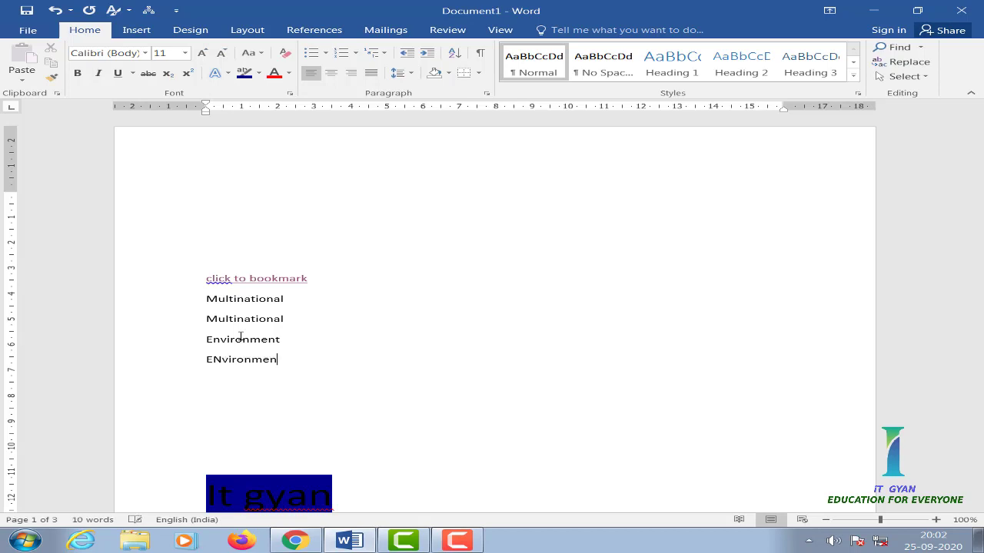
pyautogui.write('t')
# - Turn off the correction of two initial capitals in the AutoCorrect options of the Proofing settings and accept both dialogs
pyautogui.click(28, 30)
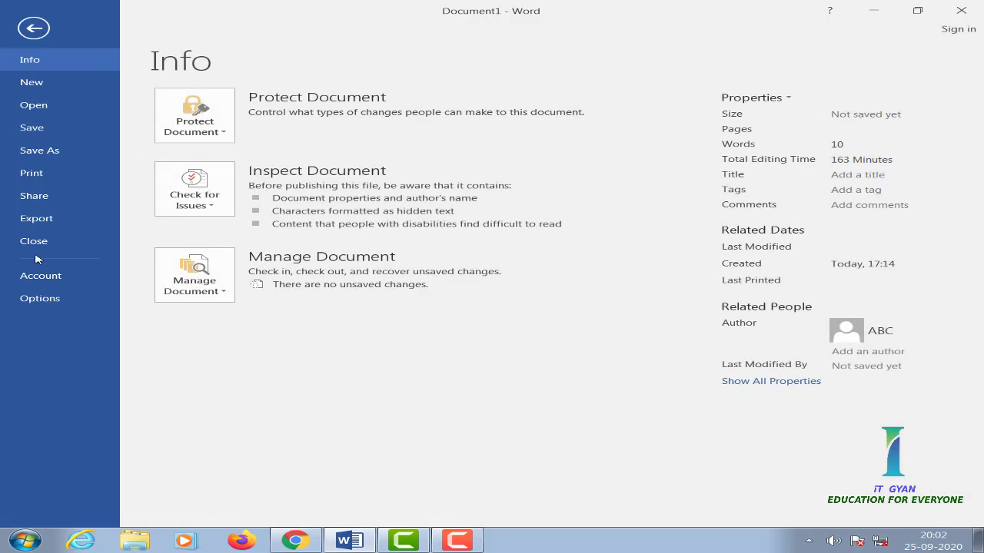
pyautogui.click(55, 305)
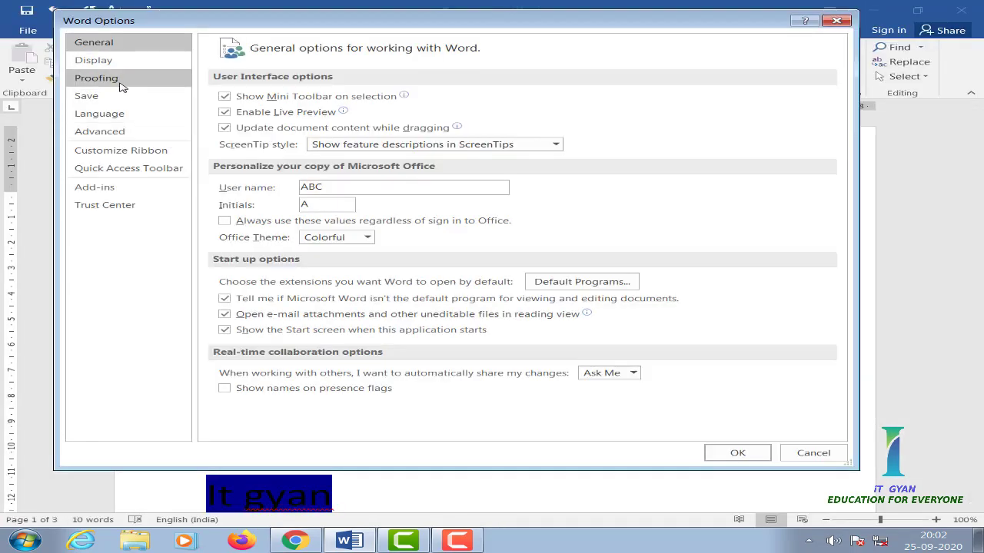
pyautogui.click(117, 80)
pyautogui.click(569, 99)
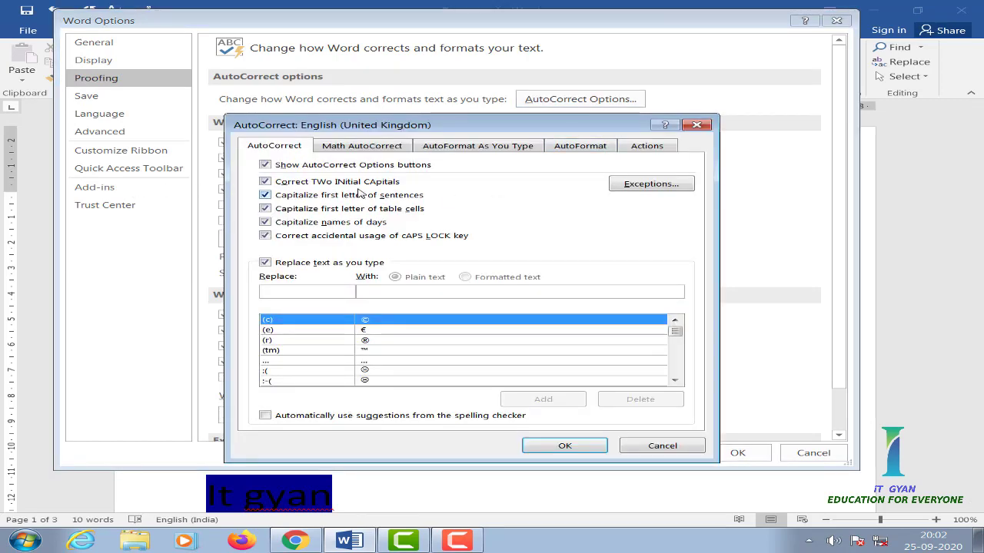
pyautogui.click(265, 182)
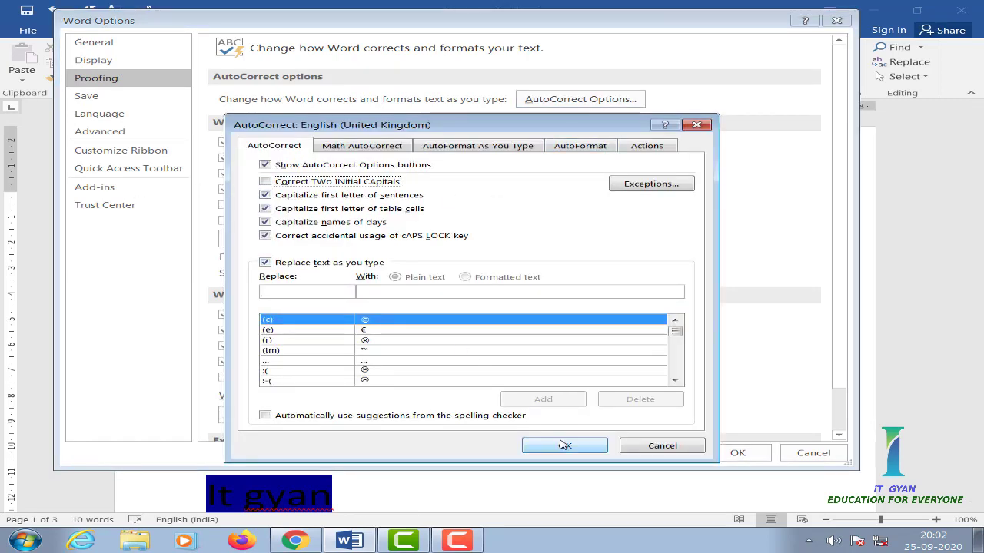
pyautogui.click(564, 446)
pyautogui.click(736, 453)
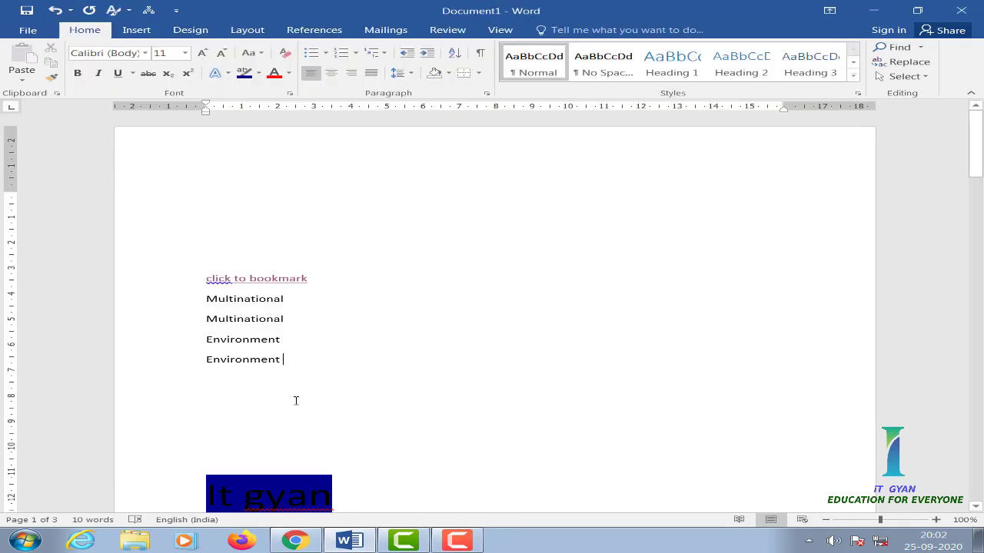
# - Enter "MUltinational" and "ENvironment" on separate new lines below the list to test typing without the two-initial-capitals correction
pyautogui.press('Return')
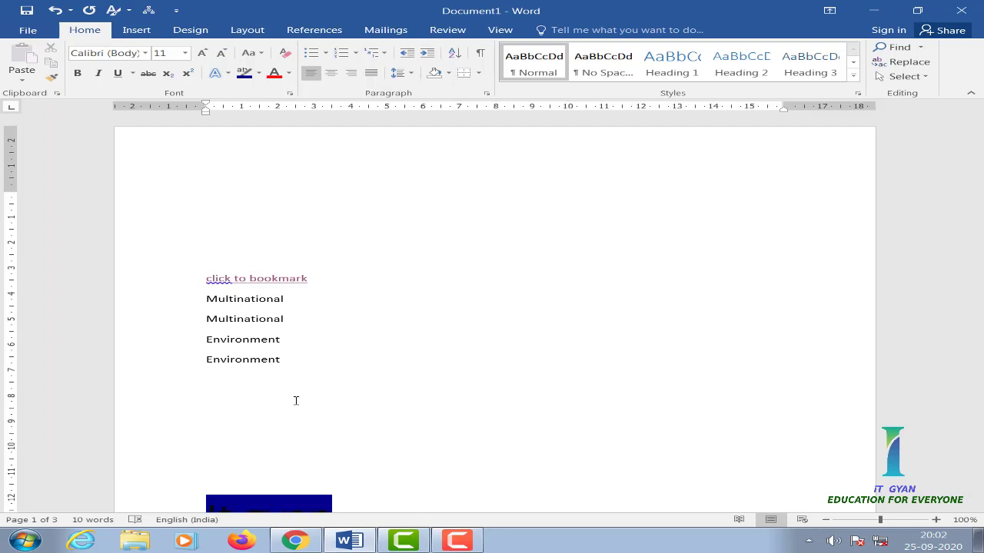
pyautogui.write('MUltinational')
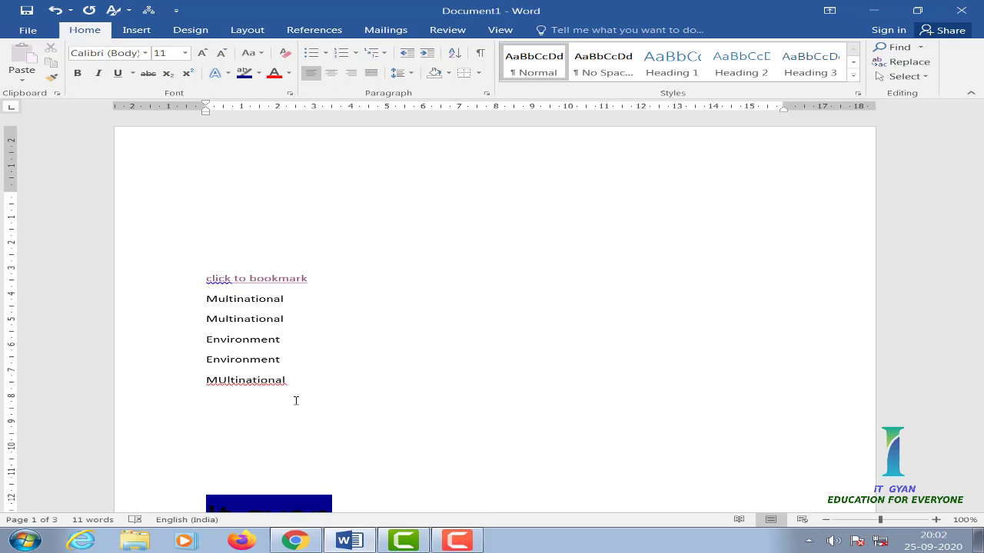
pyautogui.press('Return')
pyautogui.write('E')
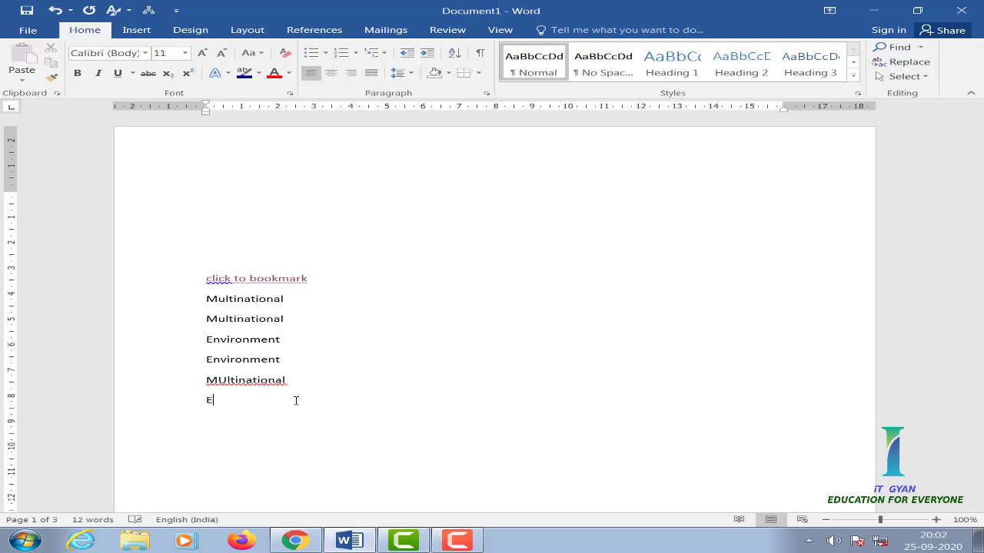
pyautogui.write('Nvironment')
pyautogui.press('Return')
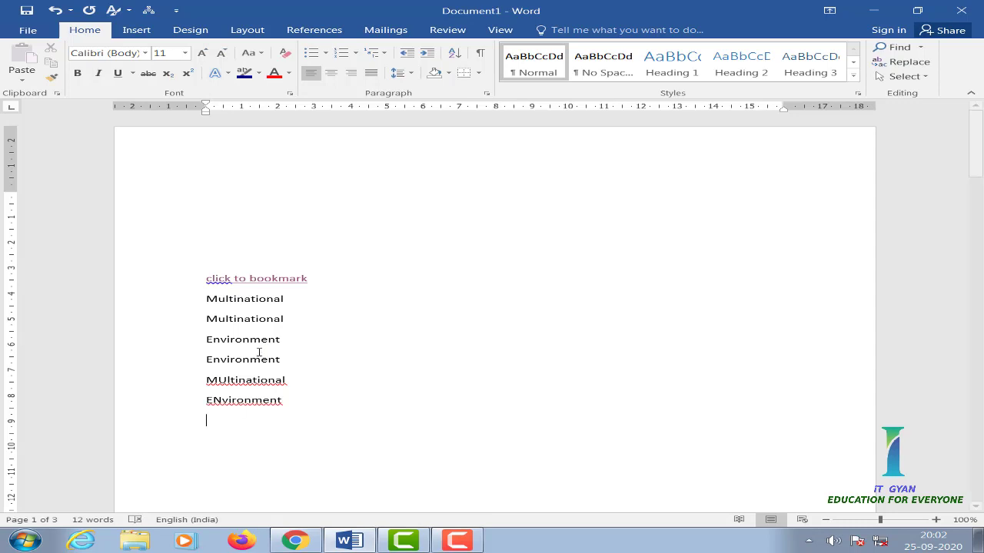
# - Turn the correction of two initial capitals back on in the AutoCorrect options of the Proofing settings
pyautogui.click(26, 34)
pyautogui.click(75, 297)
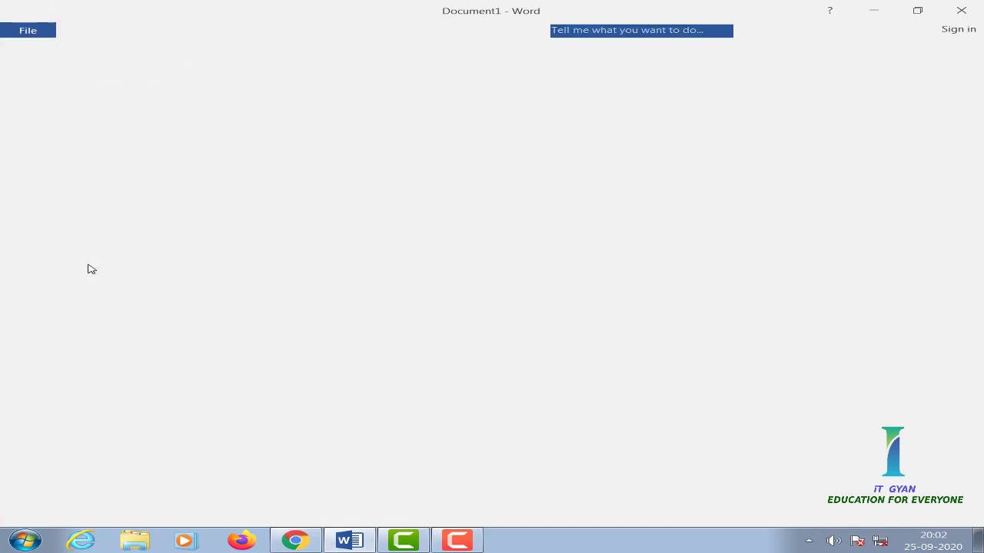
pyautogui.click(94, 80)
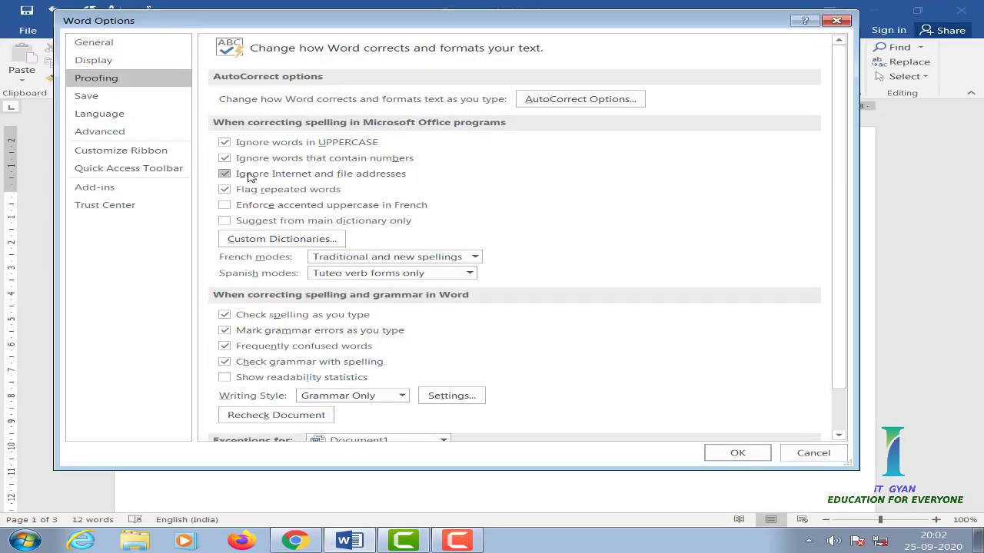
pyautogui.click(538, 101)
pyautogui.click(311, 183)
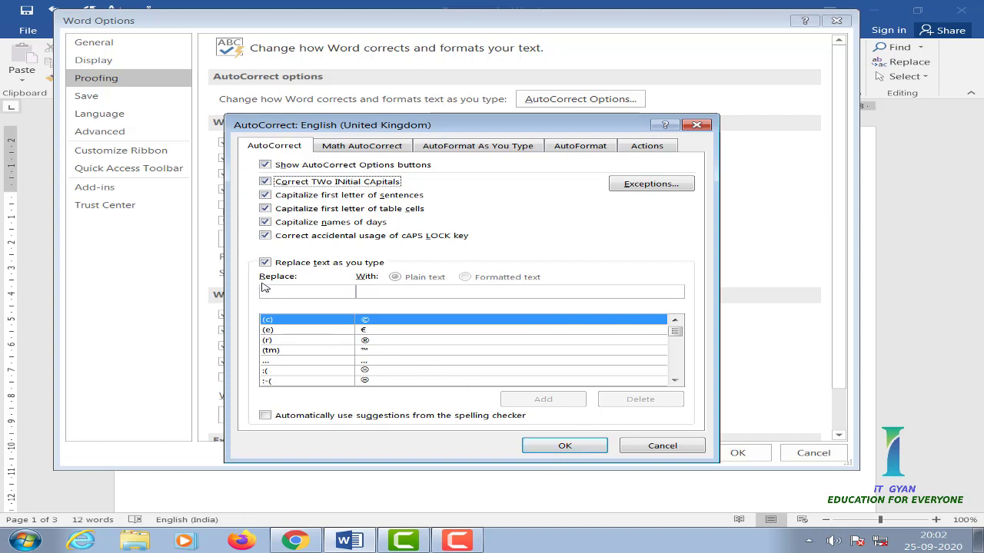
# - Review the first-letter entries in the AutoCorrect exceptions, close the list and accept the AutoCorrect and Word Options dialogs
pyautogui.click(630, 186)
pyautogui.moveTo(555, 248); pyautogui.dragTo(554, 287)
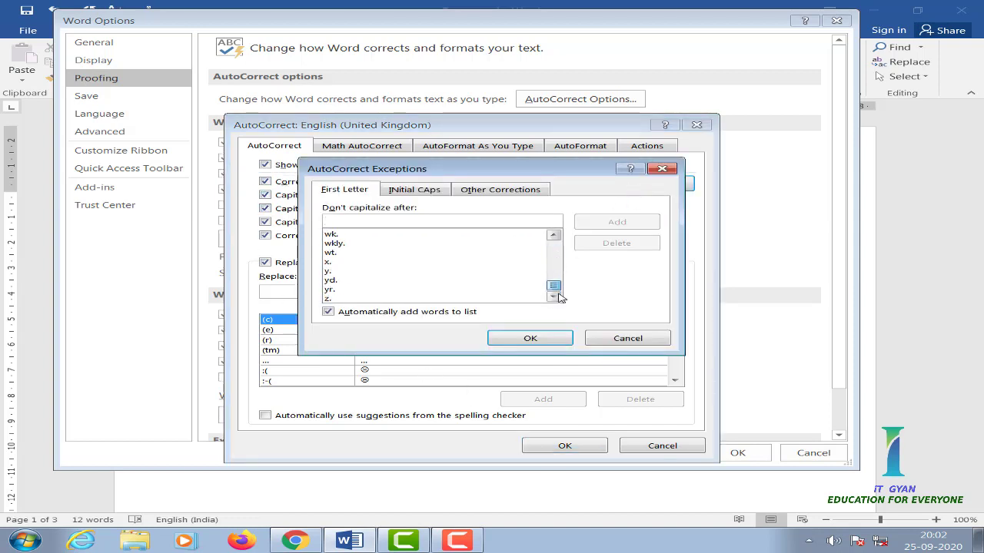
pyautogui.click(662, 170)
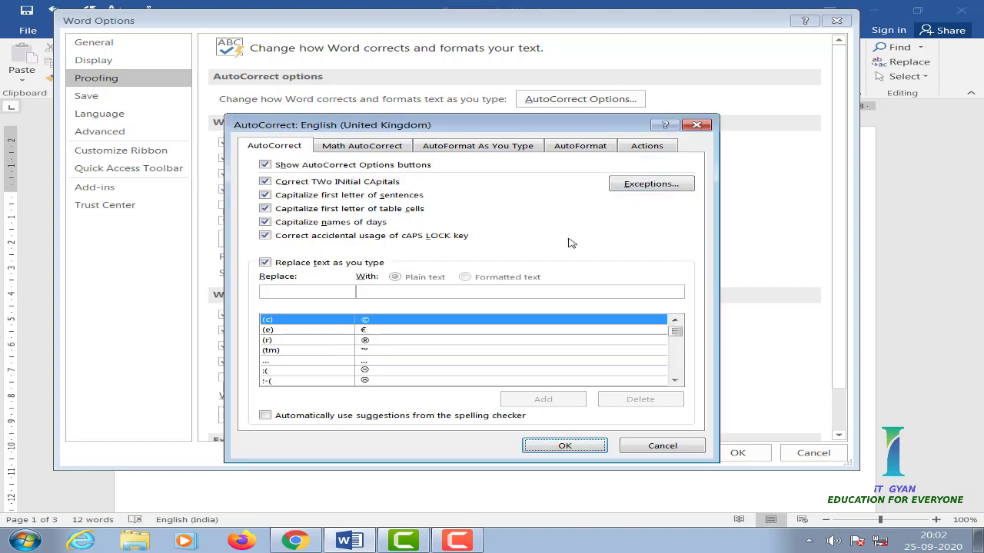
pyautogui.click(564, 448)
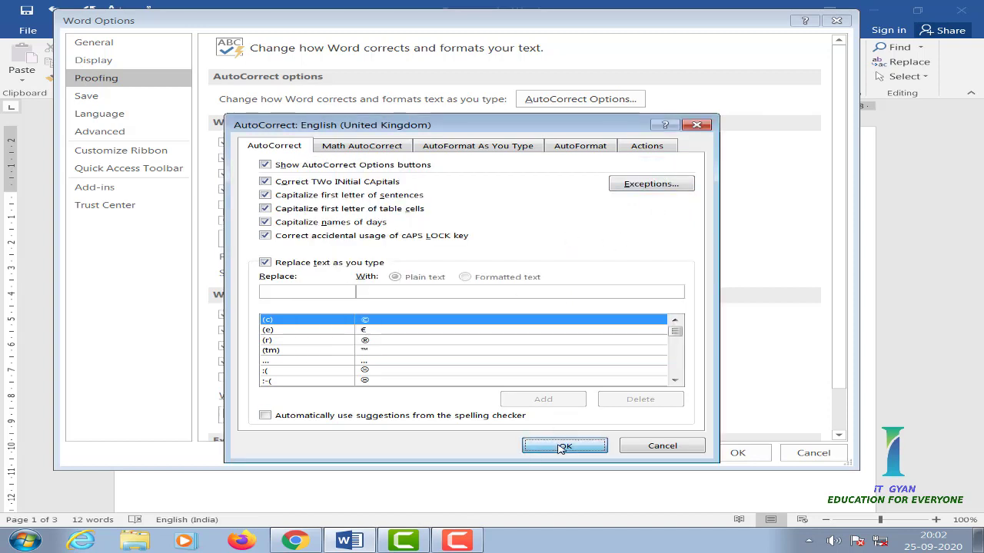
pyautogui.click(737, 453)
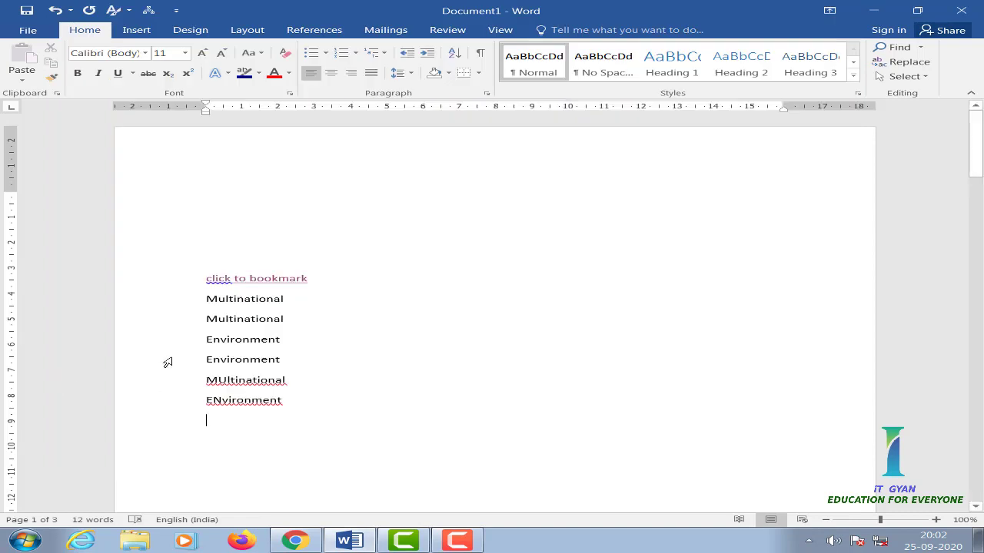
# - Enter "MUltinational" and "ENvironment" on two more lines to retest the re-enabled two-initial-capitals correction
pyautogui.write('MUltina')
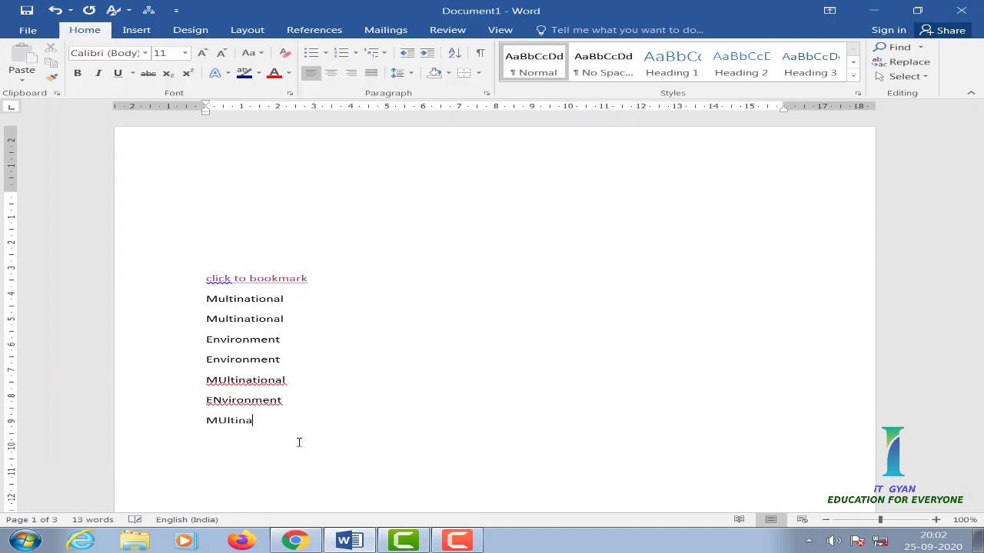
pyautogui.write('tional')
pyautogui.press('Return')
pyautogui.write('ENvironment')
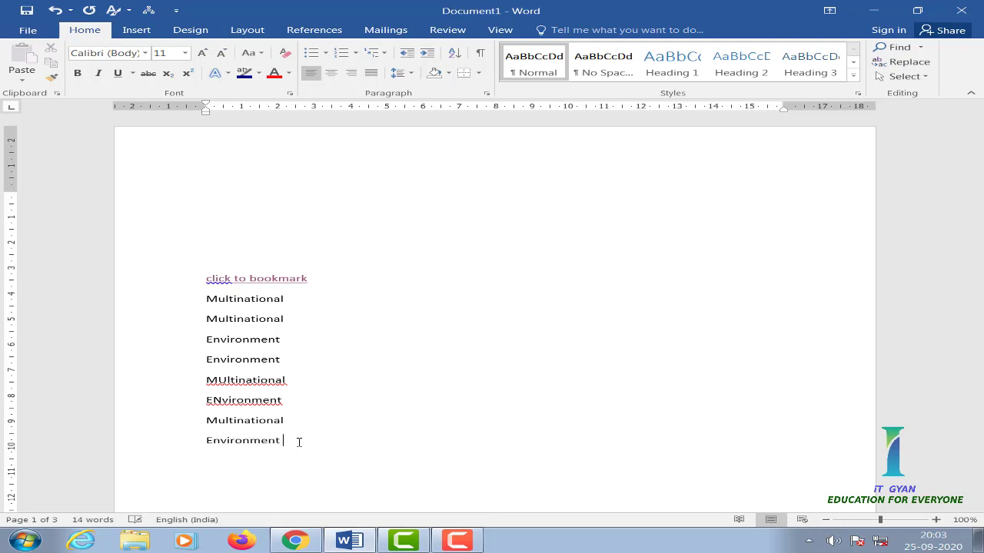
# - Examine the text replacement entries in the AutoCorrect options, browsing from "merchent" through to "nver", and close both dialogs
pyautogui.click(35, 30)
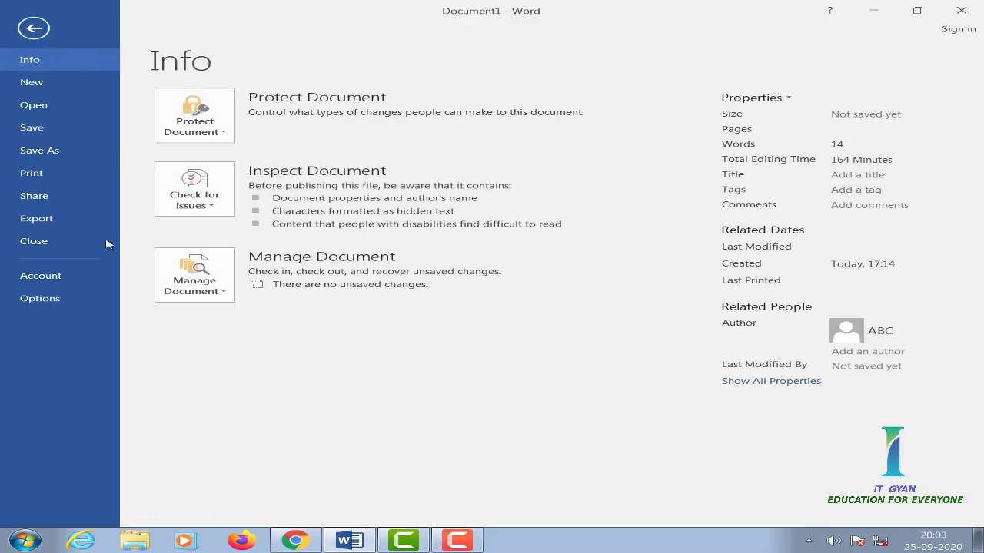
pyautogui.click(74, 304)
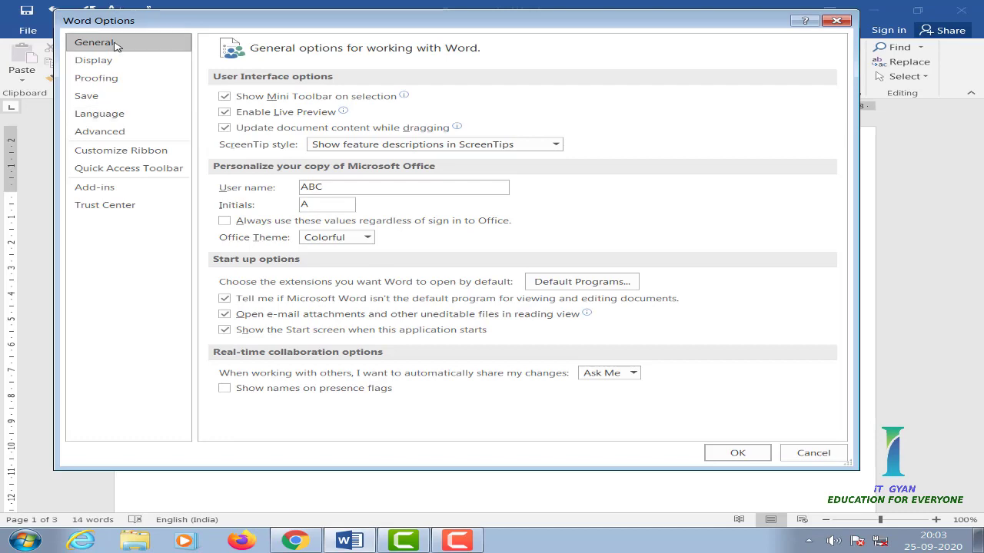
pyautogui.click(112, 79)
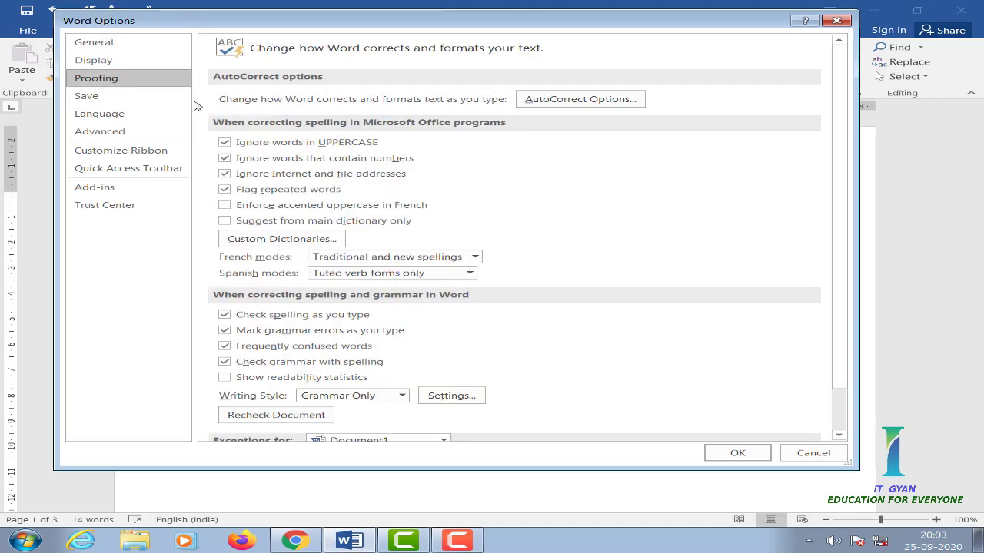
pyautogui.click(603, 98)
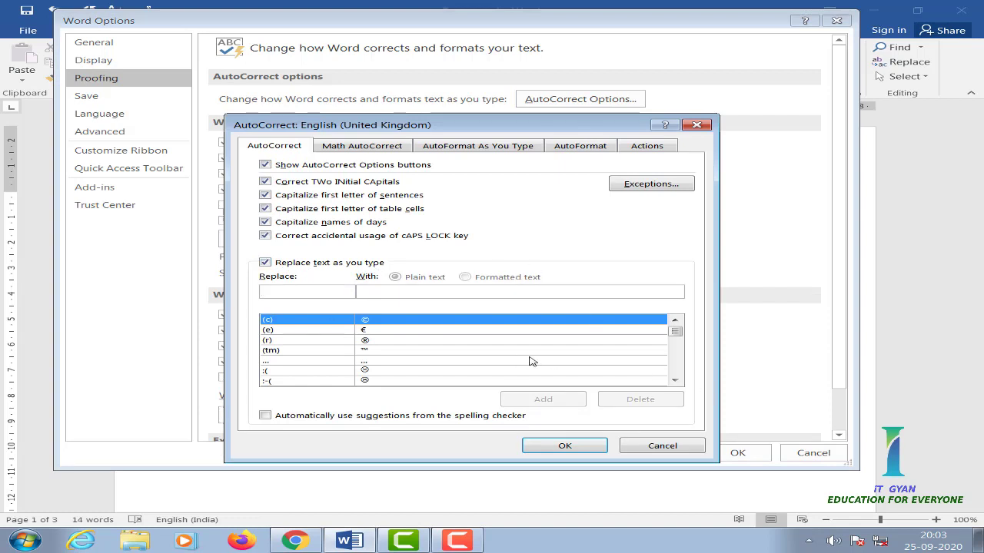
pyautogui.moveTo(675, 332); pyautogui.dragTo(676, 354)
pyautogui.click(448, 362)
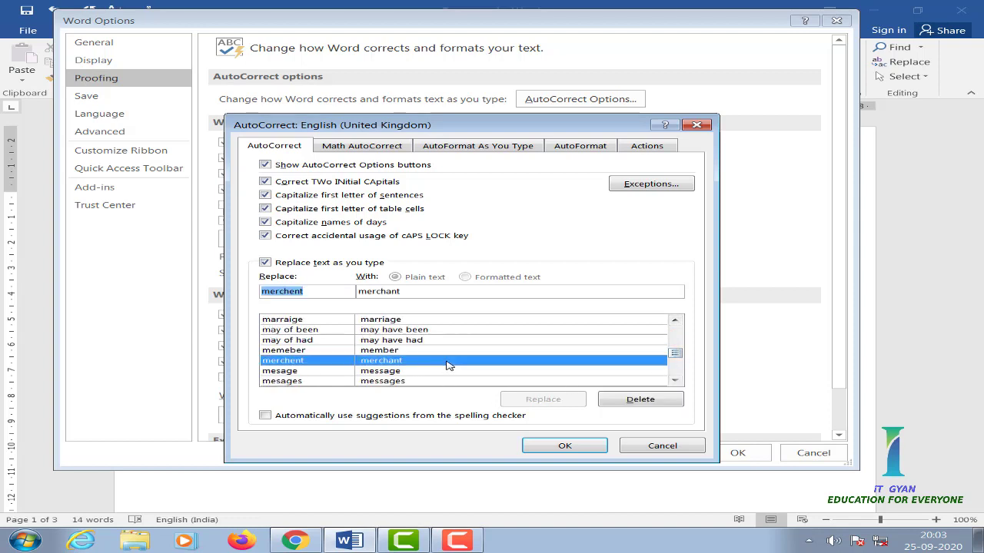
pyautogui.press('Down')
pyautogui.press('Down')
pyautogui.press('Down')
pyautogui.press('Down')
pyautogui.press('Down')
pyautogui.press('Down')
pyautogui.press('Down')
pyautogui.press('Down')
pyautogui.press('Down')
pyautogui.press('Down')
pyautogui.press('Down')
pyautogui.press('Down')
pyautogui.press('Down')
pyautogui.press('Down')
pyautogui.press('Down')
pyautogui.press('Down')
pyautogui.press('Down')
pyautogui.press('Down')
pyautogui.press('Down')
pyautogui.press('Down')
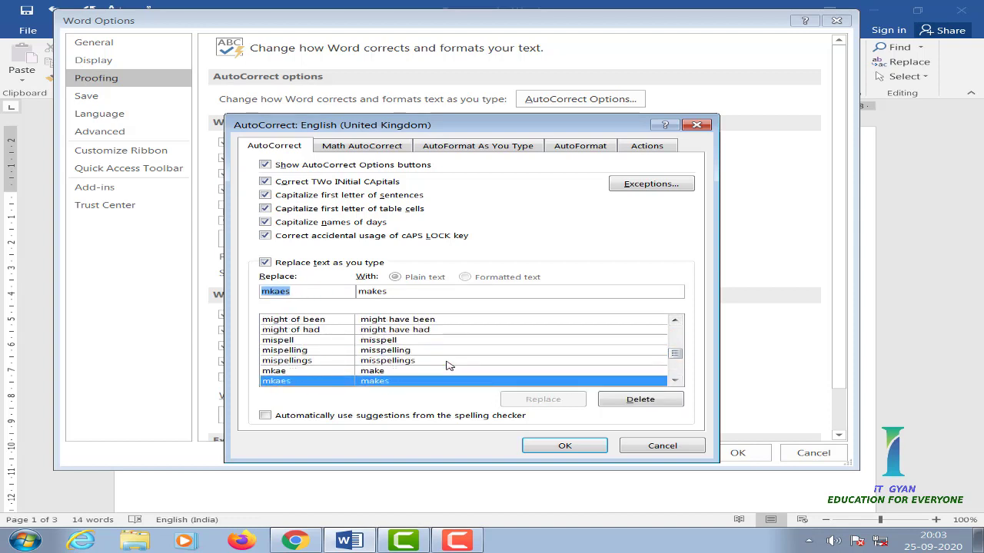
pyautogui.press('Down')
pyautogui.press('Down')
pyautogui.press('Down')
pyautogui.press('Down')
pyautogui.press('Down')
pyautogui.press('Down')
pyautogui.press('Down')
pyautogui.press('Down')
pyautogui.press('Down')
pyautogui.press('Down')
pyautogui.press('Up')
pyautogui.press('Up')
pyautogui.press('Up')
pyautogui.press('Up')
pyautogui.press('Up')
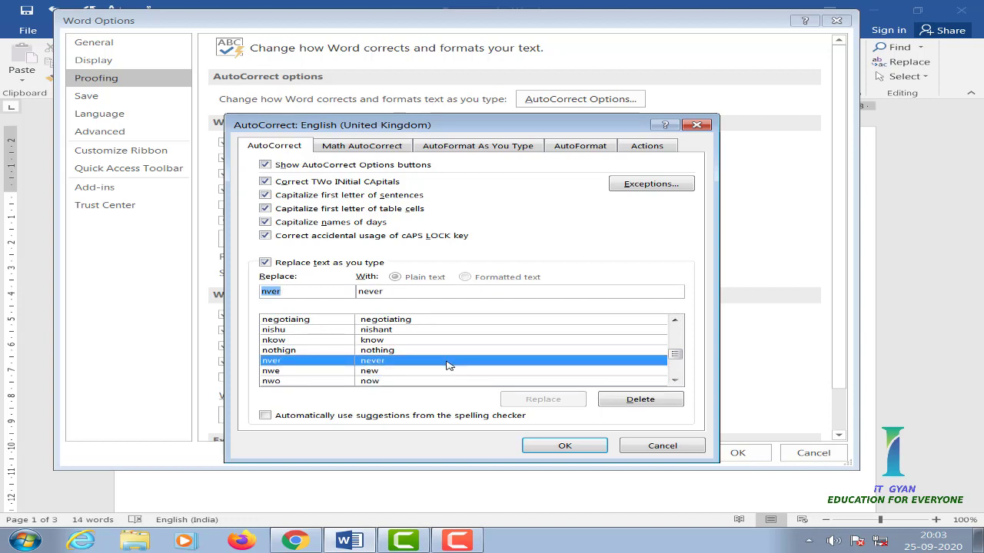
pyautogui.click(567, 451)
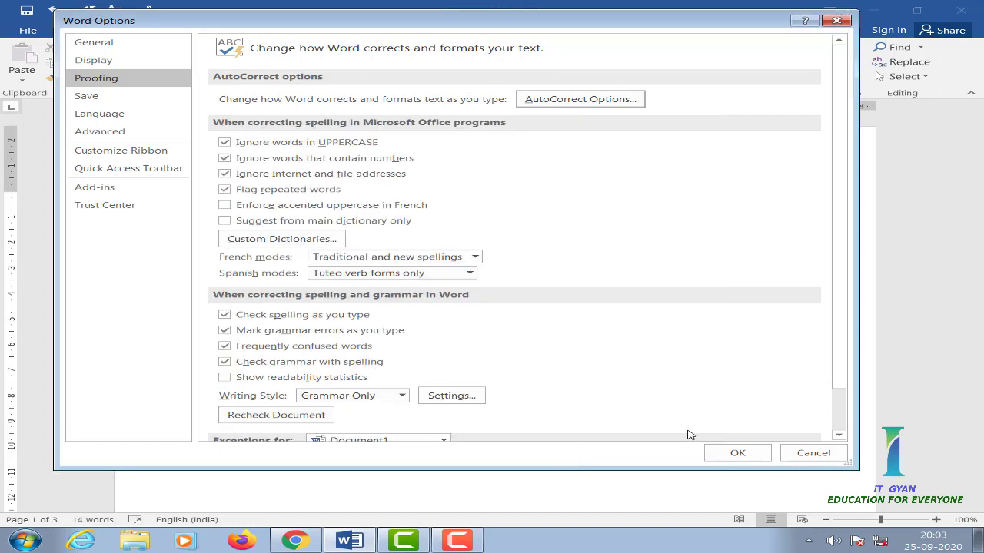
pyautogui.click(719, 454)
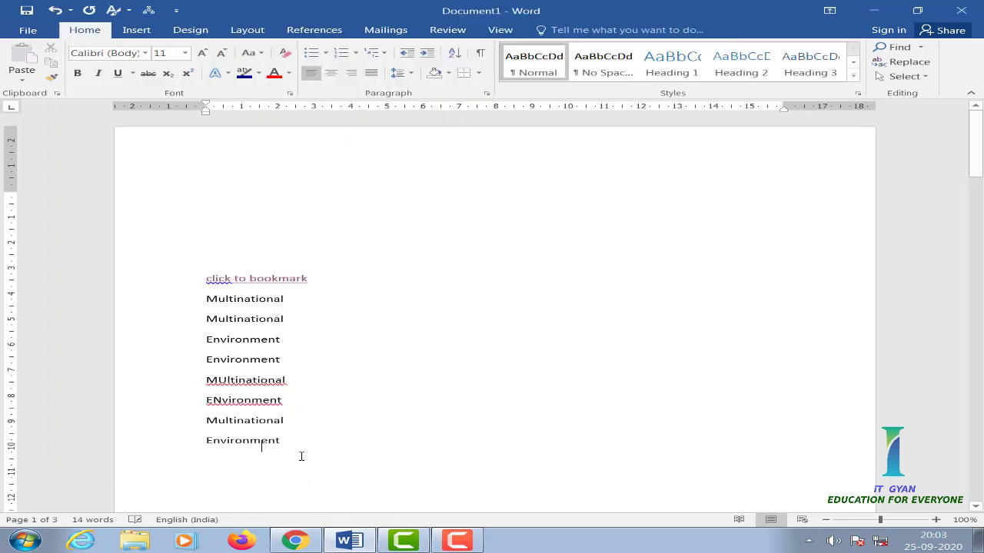
# - Enter a person's first name three times in a row on a blank line above the large "It gyan" text
pyautogui.press('Down')
pyautogui.press('Down')
pyautogui.press('Down')
pyautogui.press('Down')
pyautogui.press('Down')
pyautogui.press('Down')
pyautogui.press('Down')
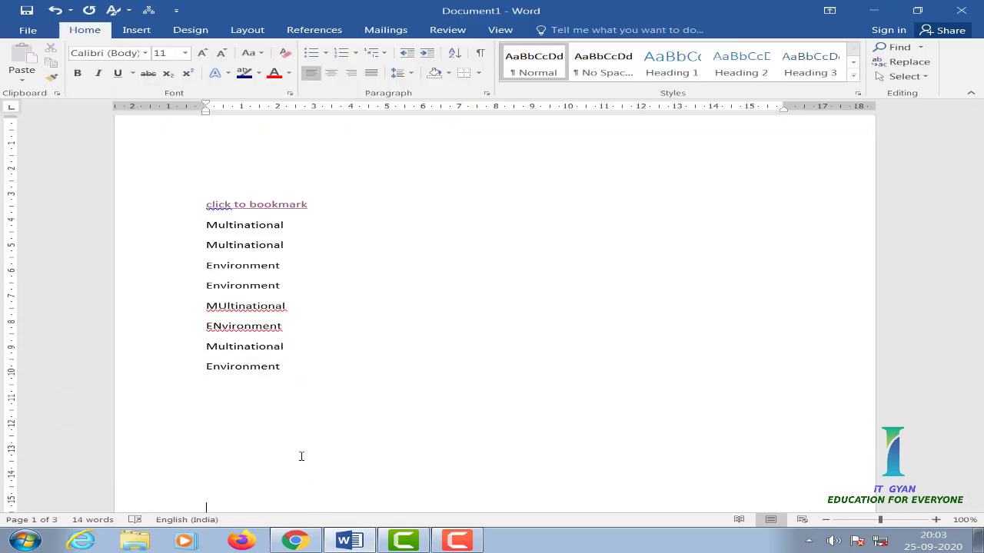
pyautogui.scroll(-5, 326, 421)
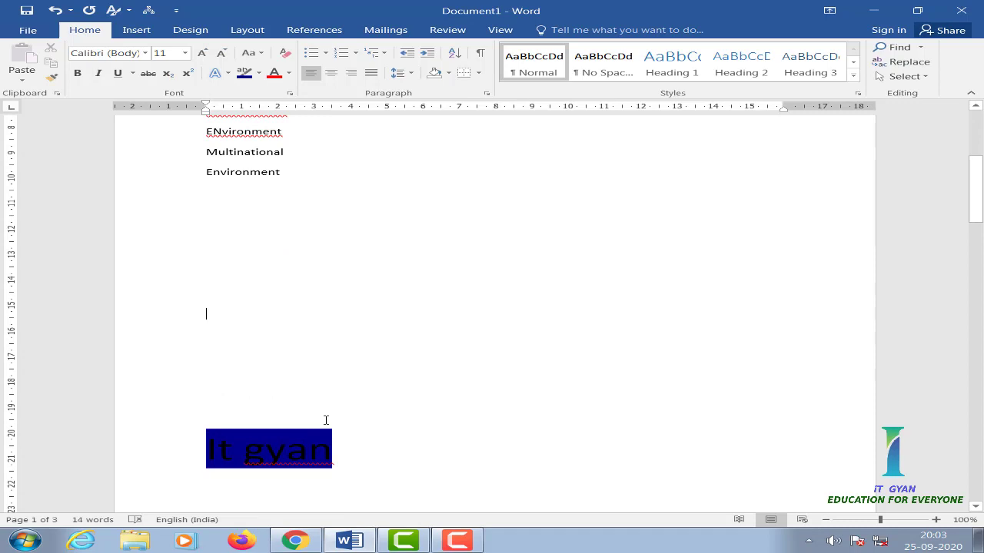
pyautogui.write('nishant ')
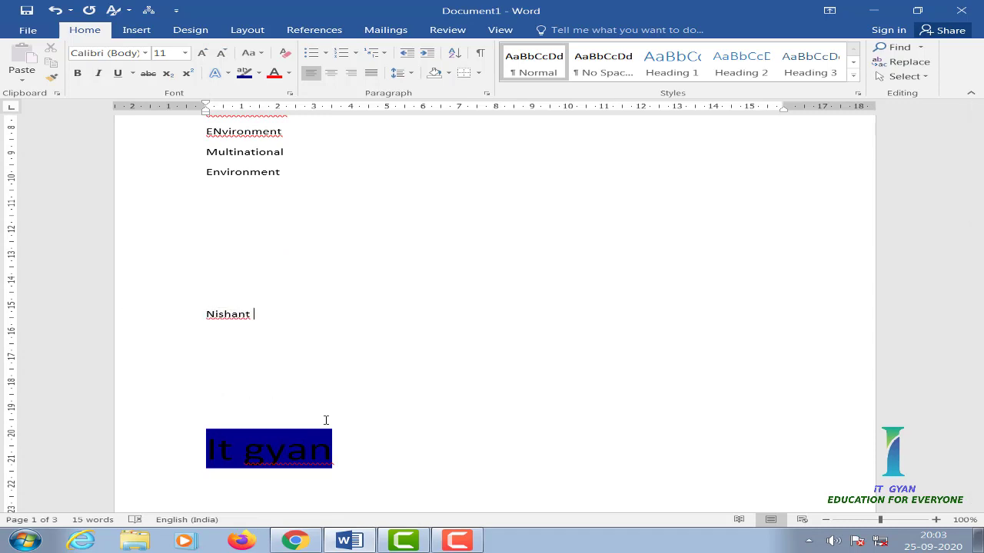
pyautogui.write('nishant nishant')
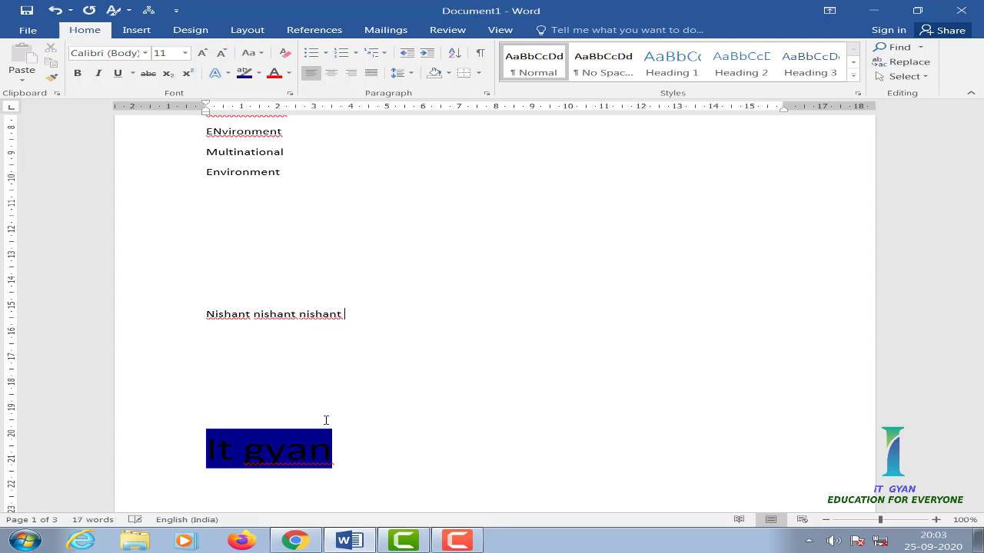
# - Turn off "Replace text as you type" in the AutoCorrect options under Proofing and accept both dialogs
pyautogui.click(28, 30)
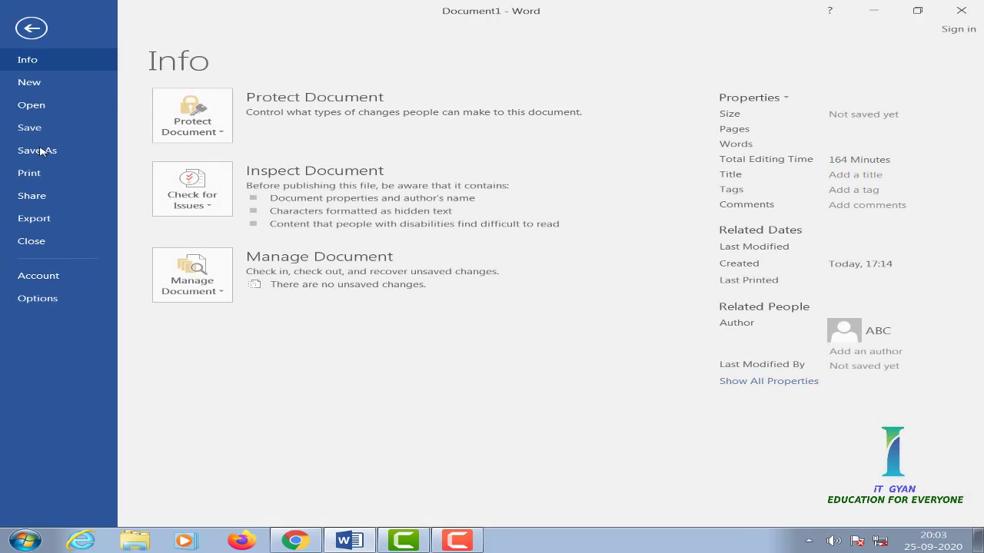
pyautogui.click(31, 297)
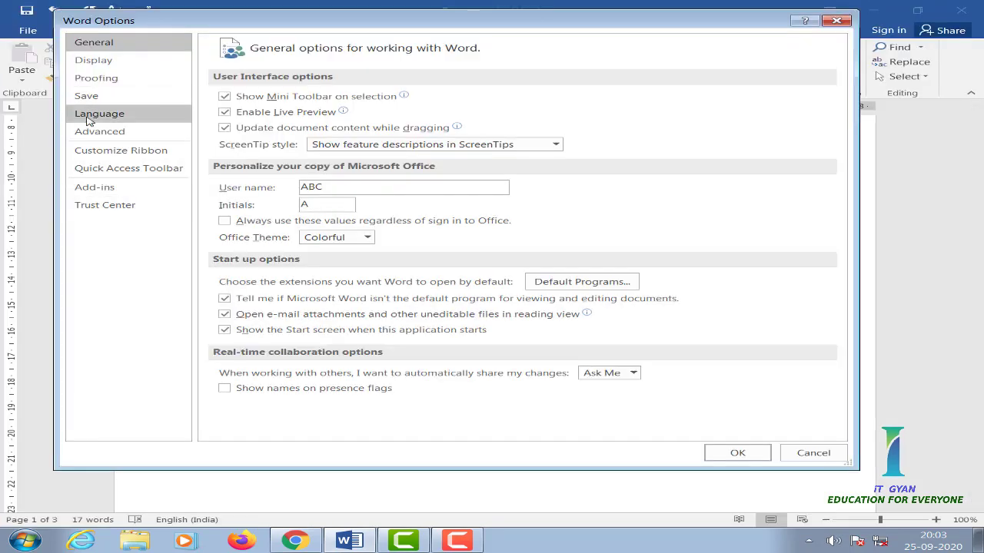
pyautogui.click(104, 79)
pyautogui.click(562, 100)
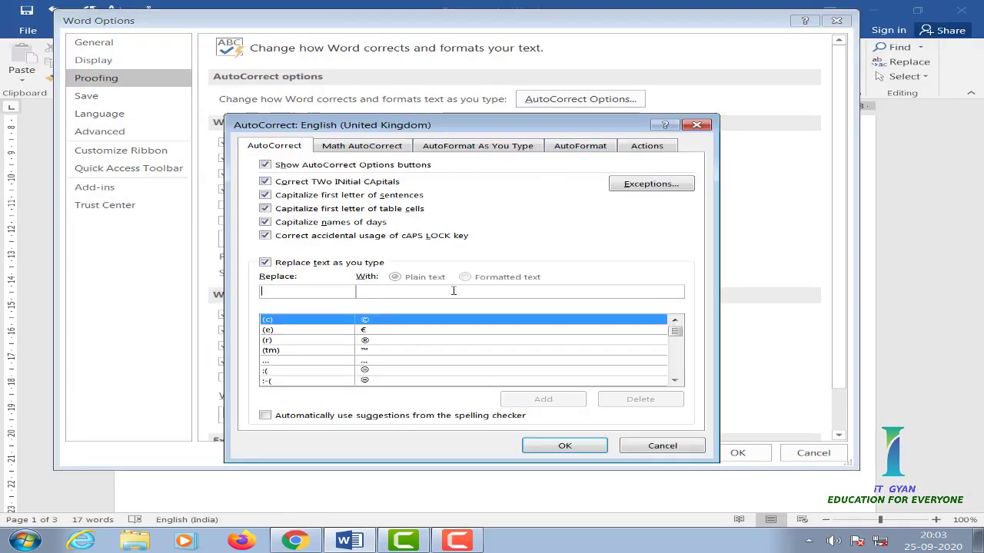
pyautogui.click(264, 263)
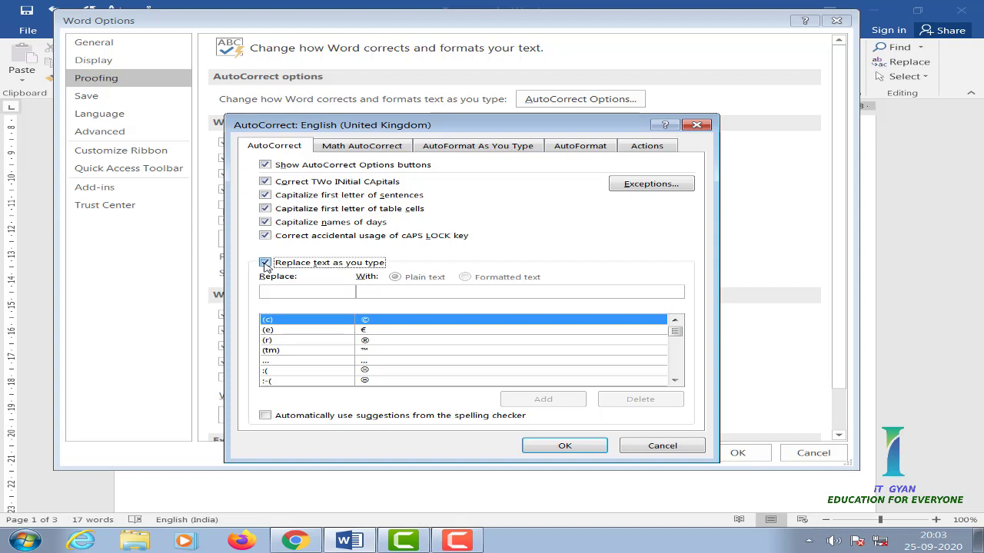
pyautogui.click(264, 263)
pyautogui.click(565, 445)
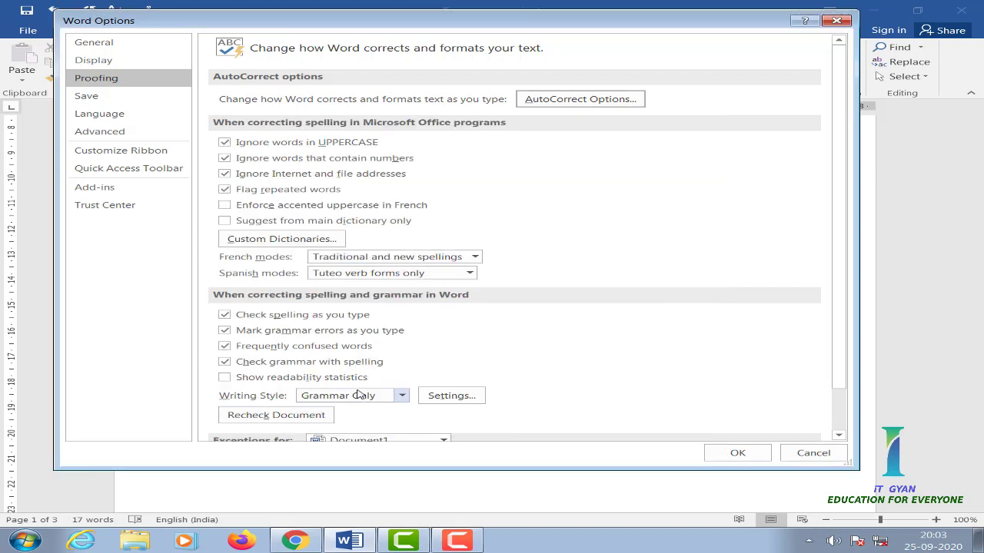
pyautogui.click(734, 454)
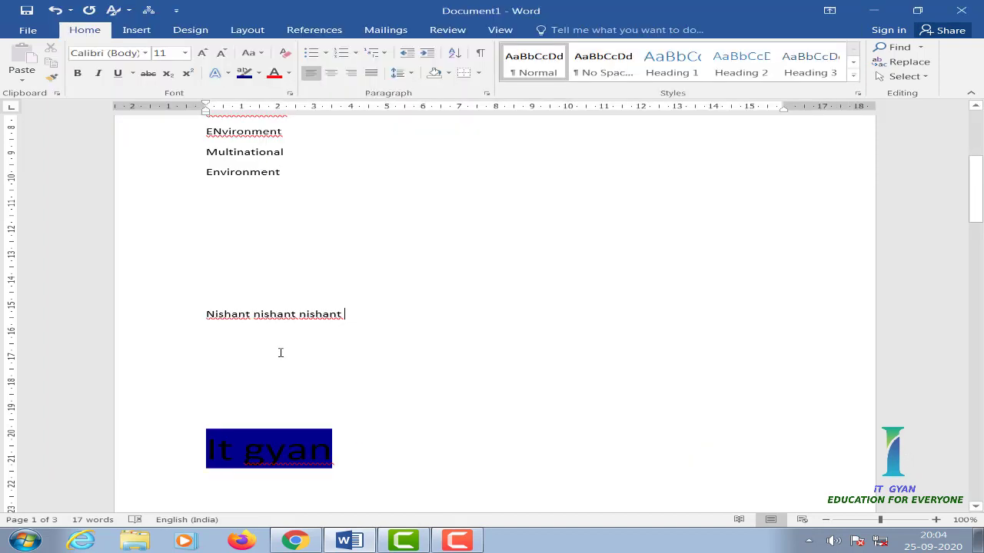
# - Enter a person's nickname three times in a row on a new line below the repeated first name
pyautogui.press('Return')
pyautogui.write('nishu ')
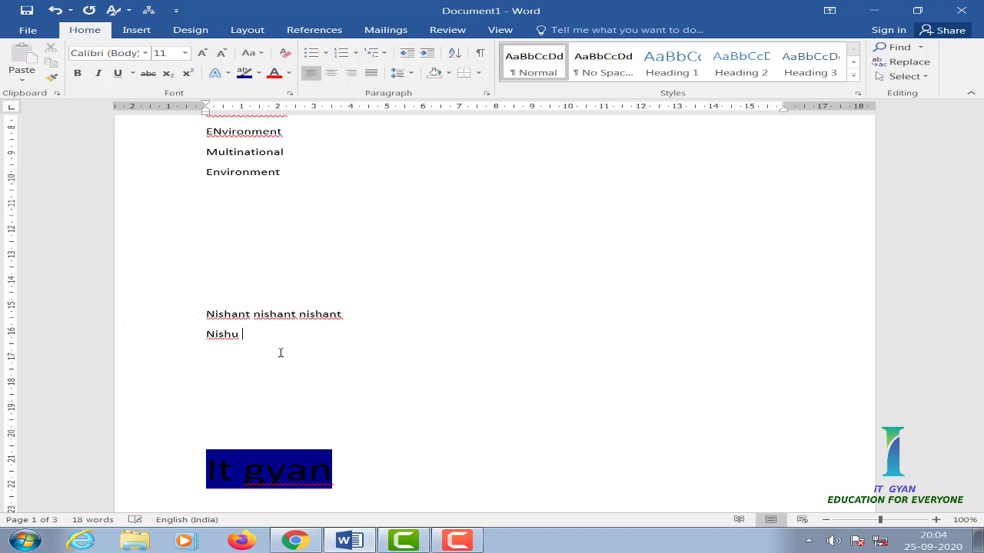
pyautogui.write('nishu nishu')
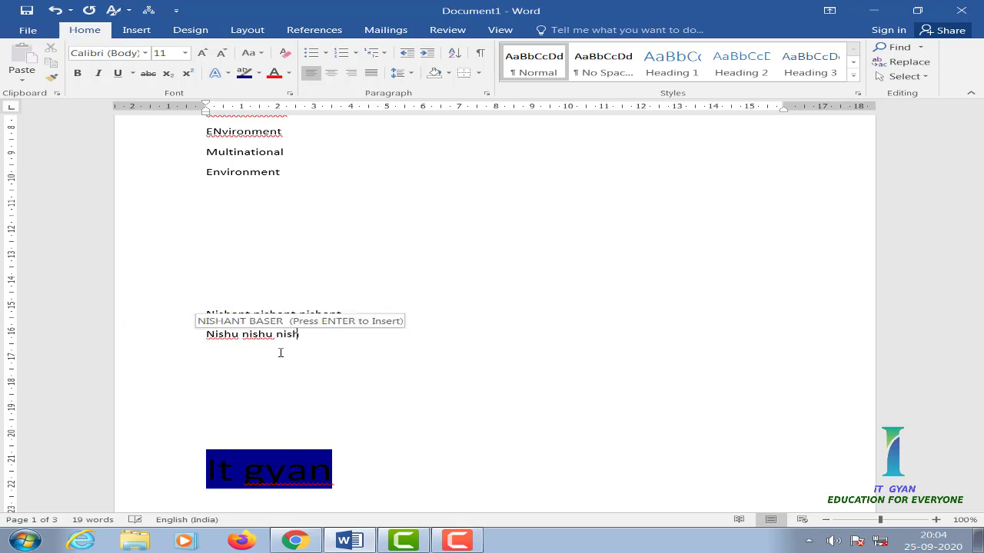
# - Turn "Replace text as you type" back on in the AutoCorrect options under Proofing
pyautogui.click(34, 31)
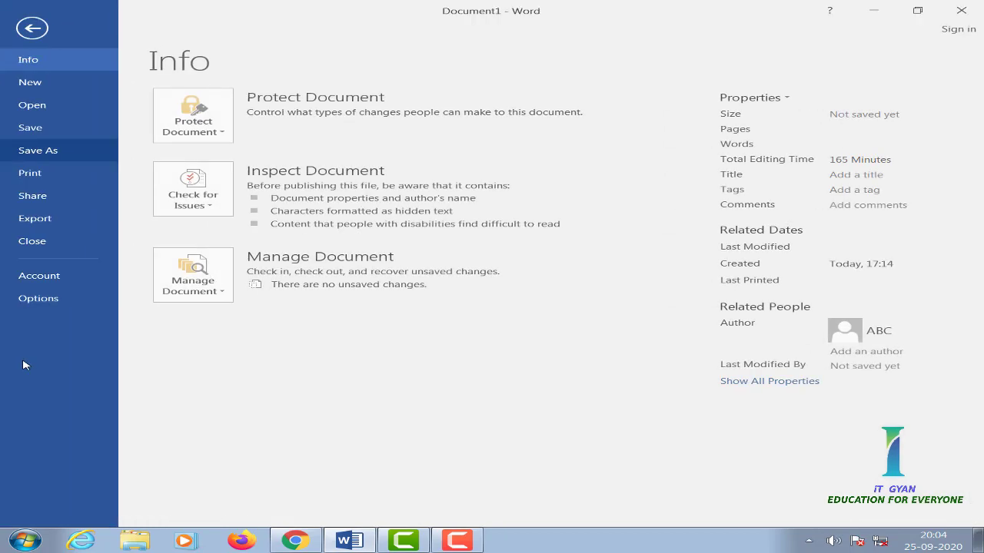
pyautogui.click(61, 302)
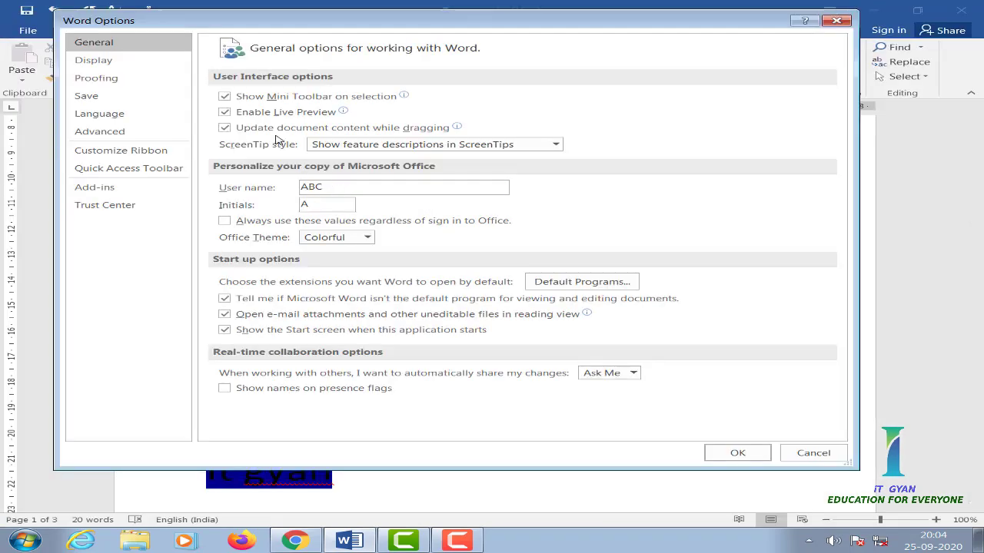
pyautogui.click(88, 77)
pyautogui.click(581, 99)
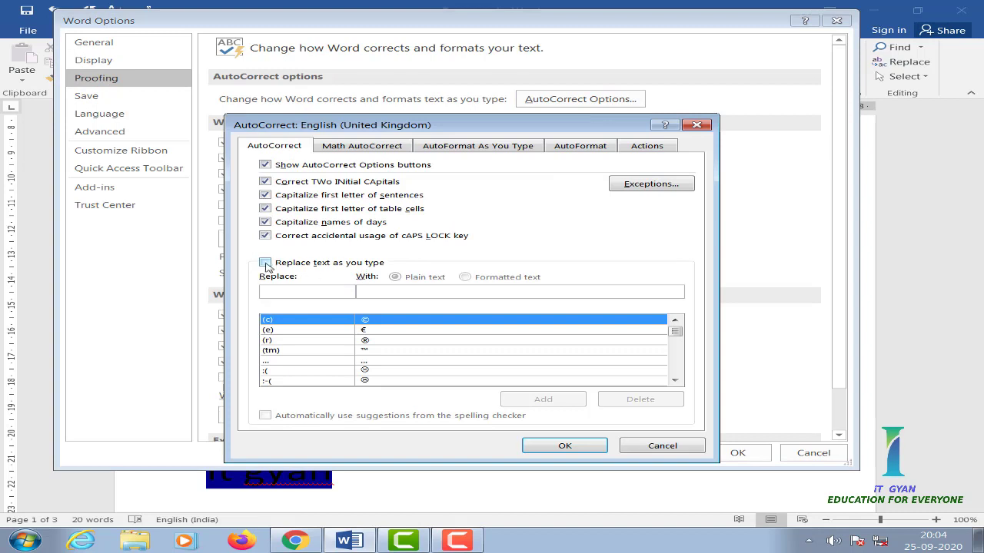
pyautogui.click(265, 263)
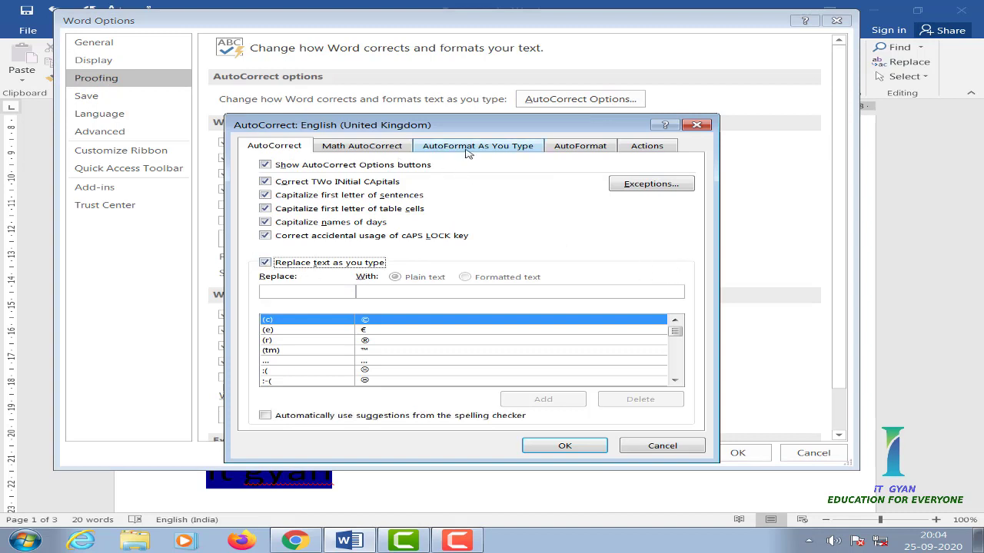
# - Review the AutoFormat As You Type settings, then accept the AutoCorrect and Word Options dialogs
pyautogui.click(470, 148)
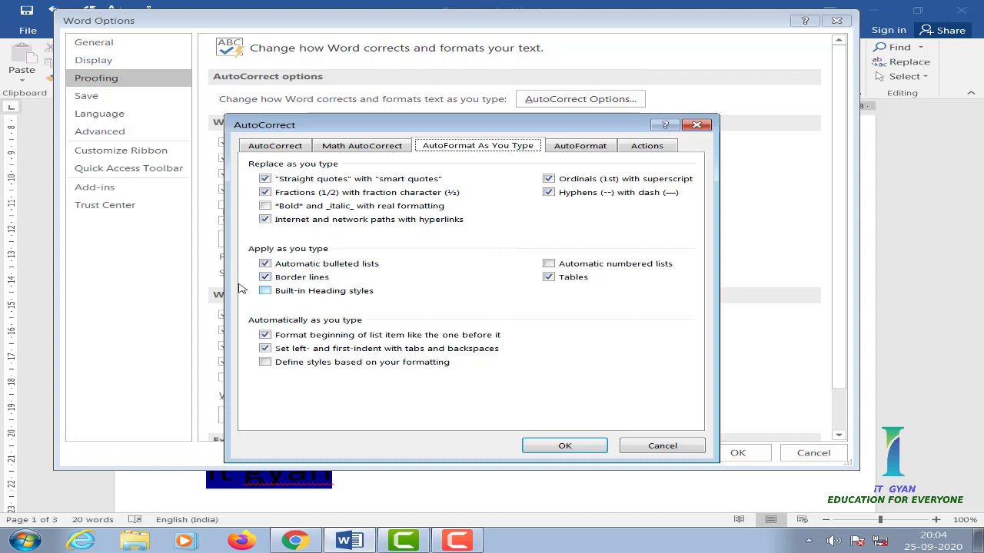
pyautogui.click(575, 448)
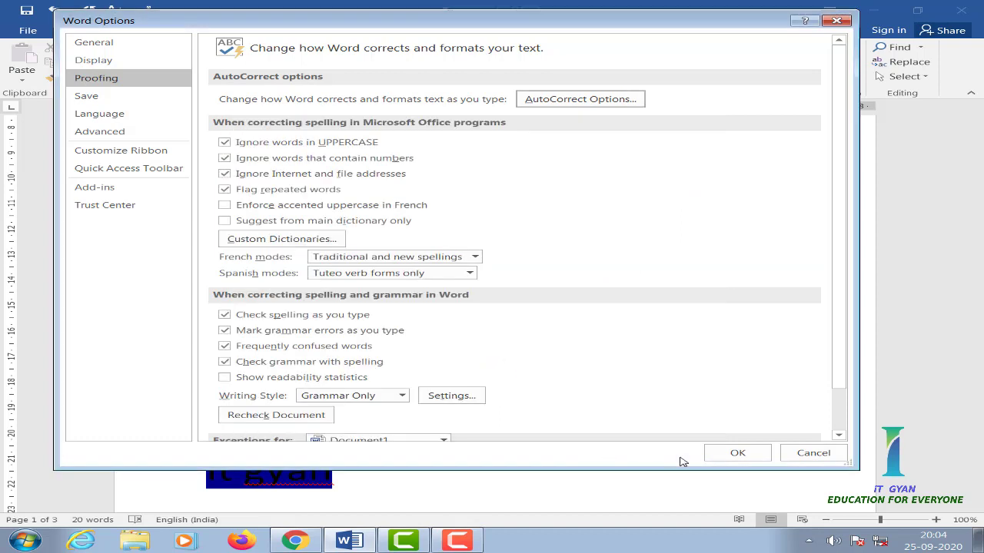
pyautogui.click(736, 453)
# - Enter "--" on a new line and generate thin, thick and double border lines below it from "---", "___" and "==="
pyautogui.press('Return')
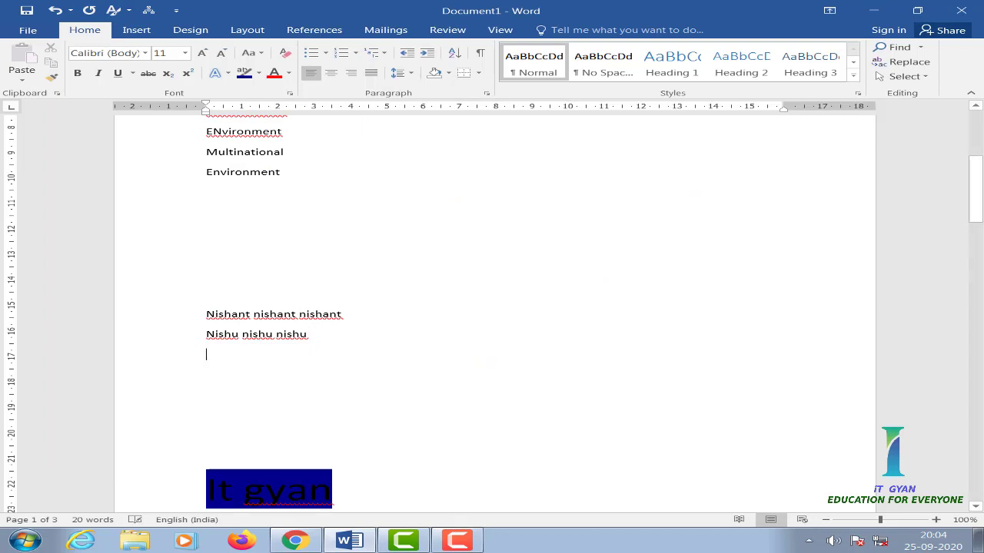
pyautogui.write('--')
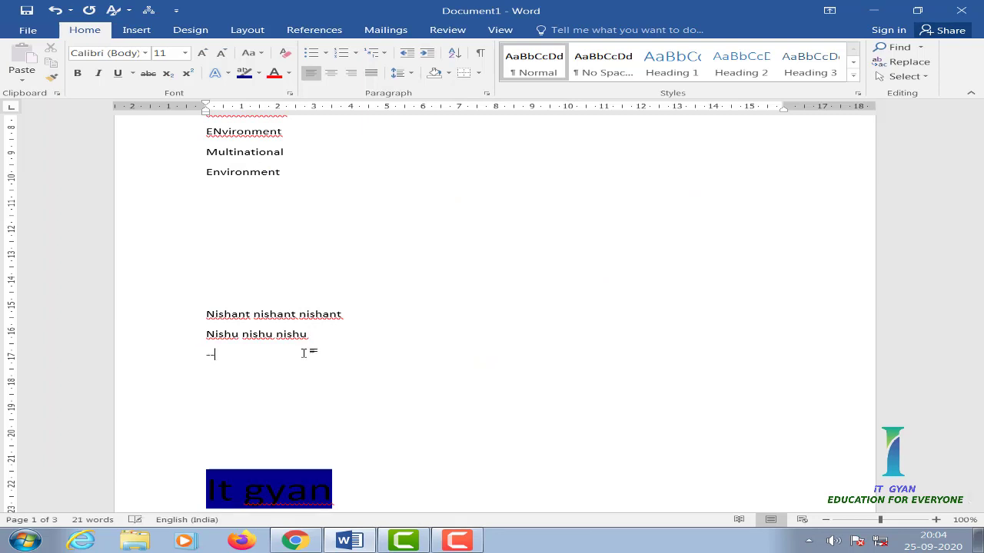
pyautogui.press('Return')
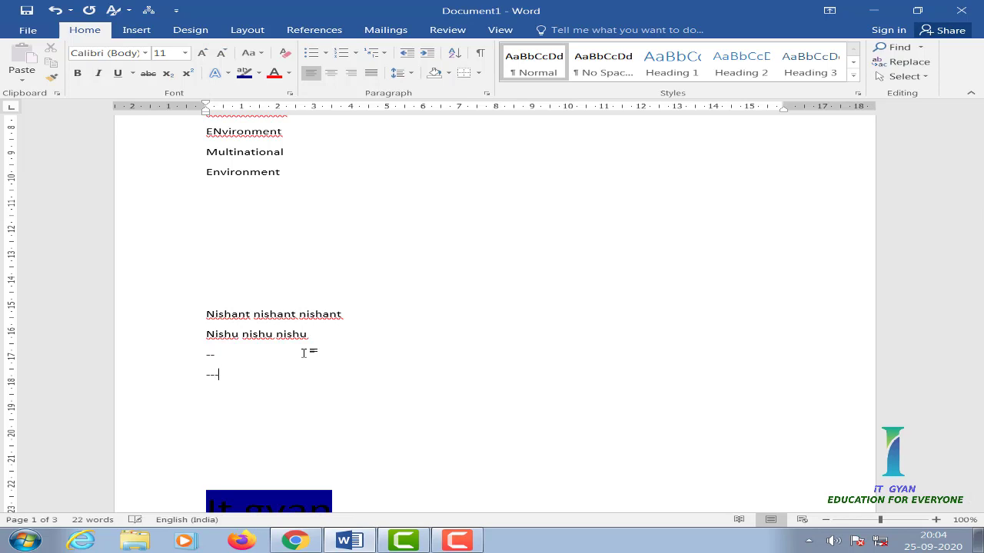
pyautogui.write('---')
pyautogui.press('Return')
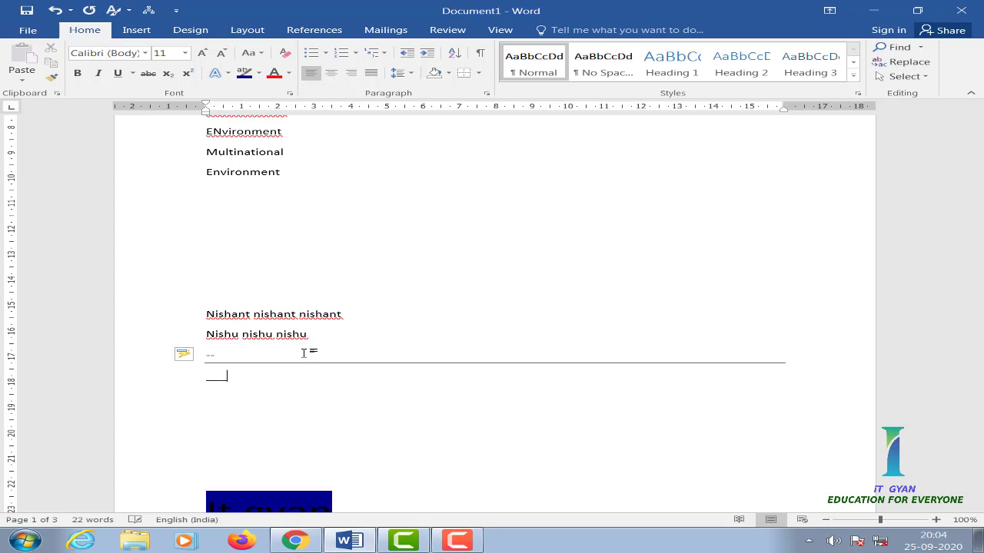
pyautogui.write('___')
pyautogui.press('Return')
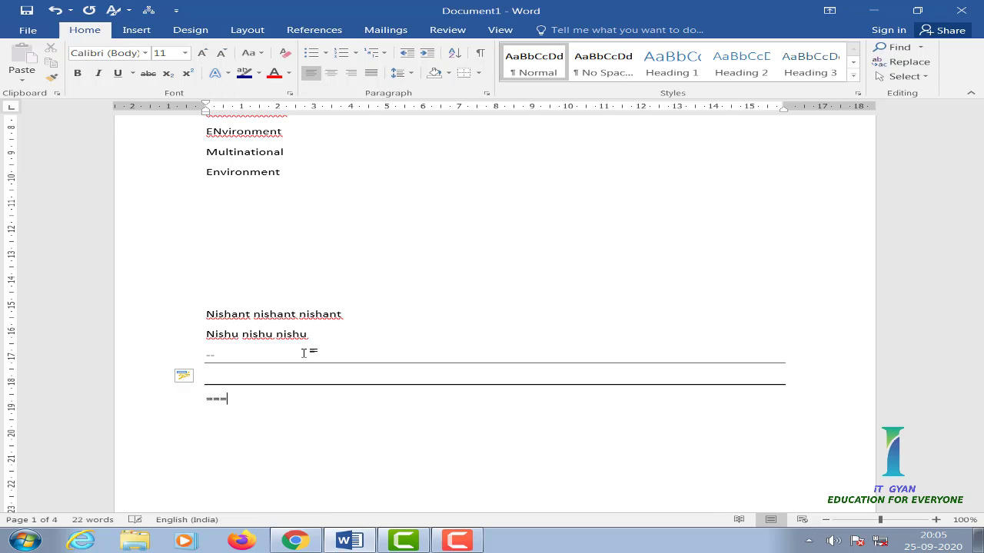
pyautogui.write('===')
pyautogui.press('Return')
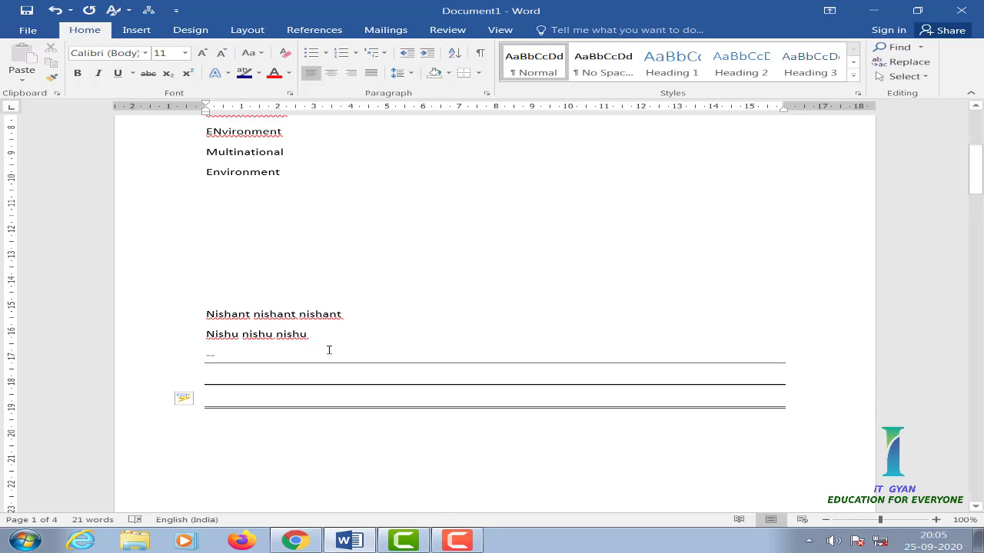
pyautogui.click(348, 540)
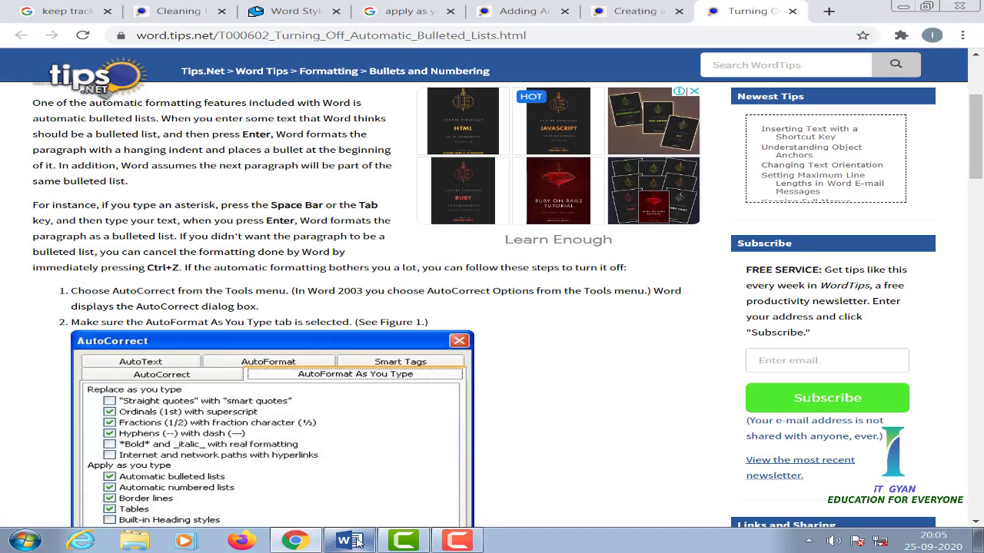
pyautogui.click(348, 540)
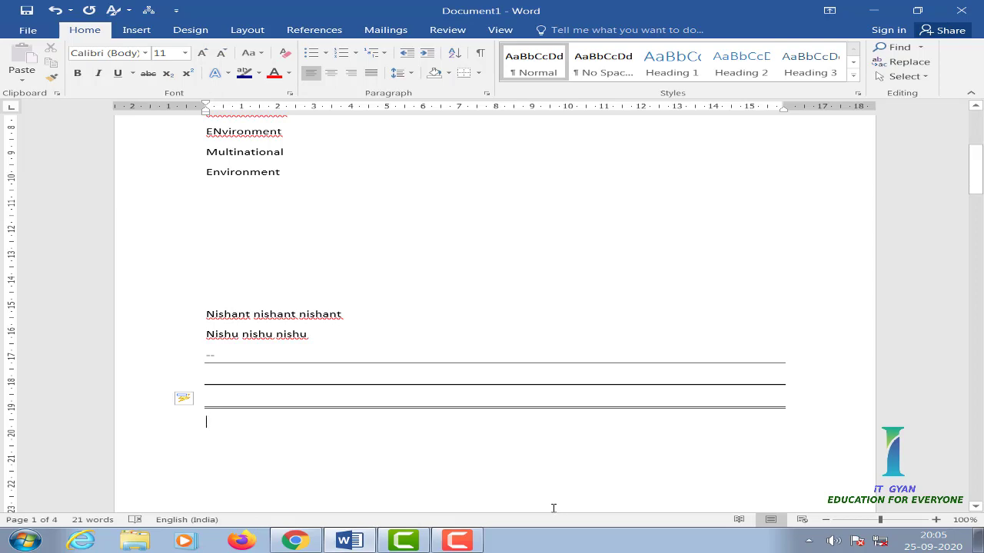
# - Check the "Apply as you type" settings, such as border lines and tables, in the AutoFormat As You Type options and accept both dialogs
pyautogui.click(28, 30)
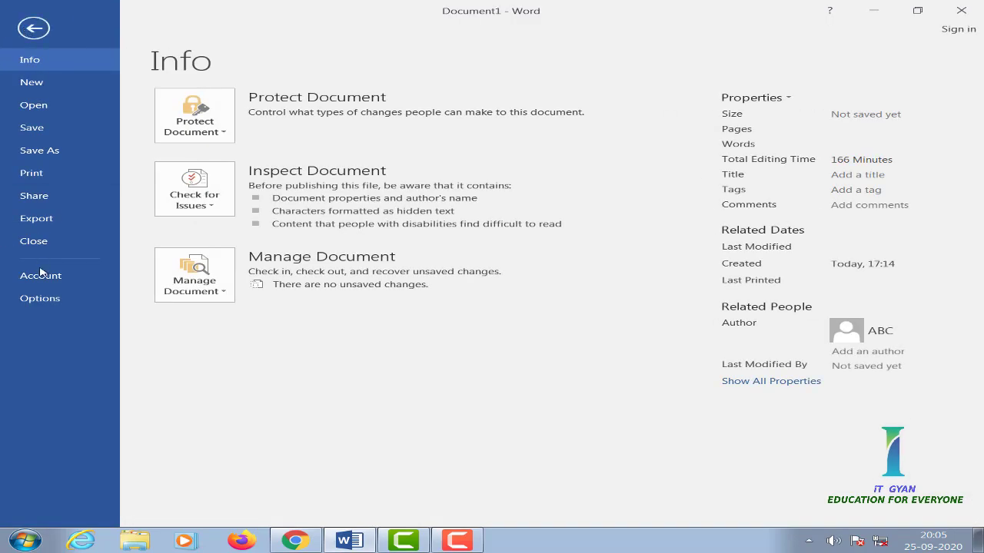
pyautogui.click(40, 299)
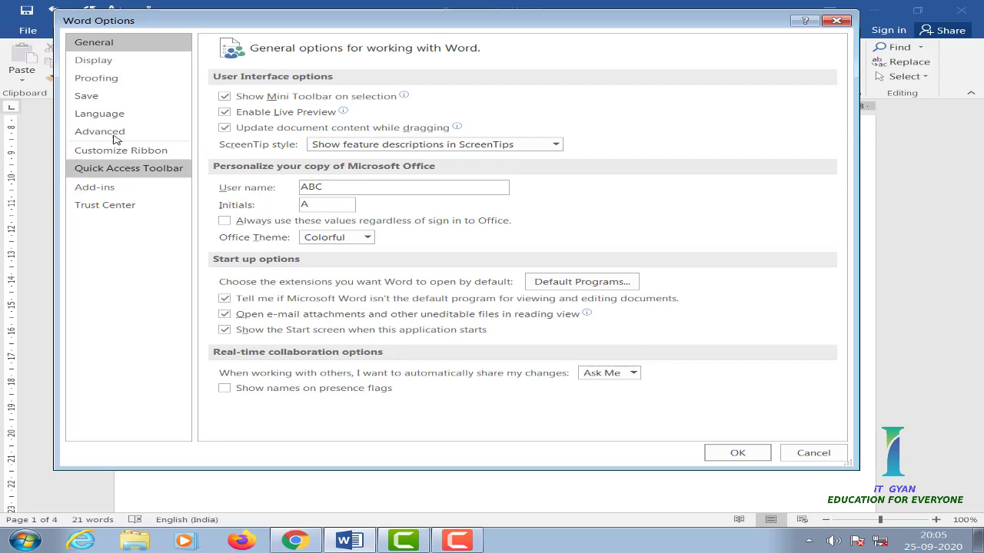
pyautogui.click(111, 79)
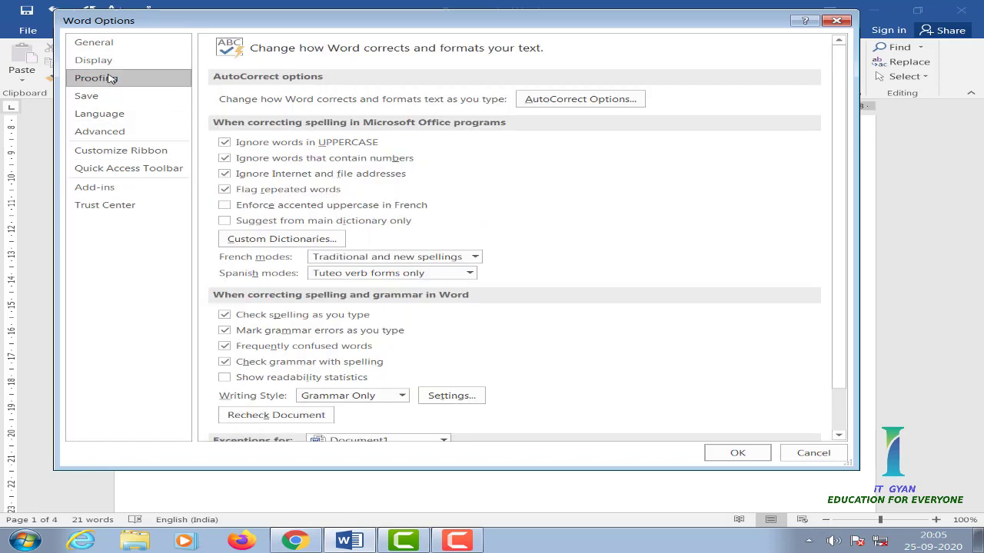
pyautogui.click(561, 99)
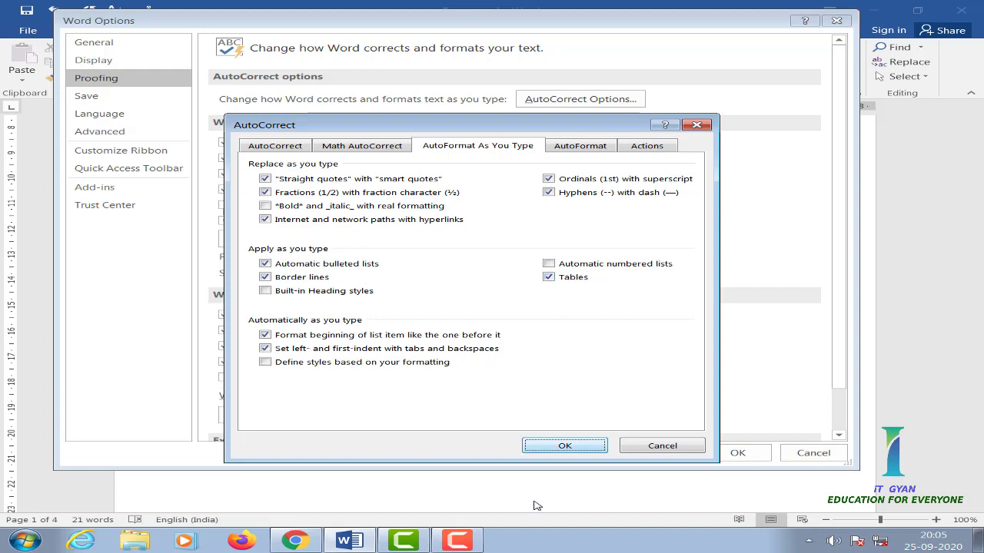
pyautogui.click(564, 447)
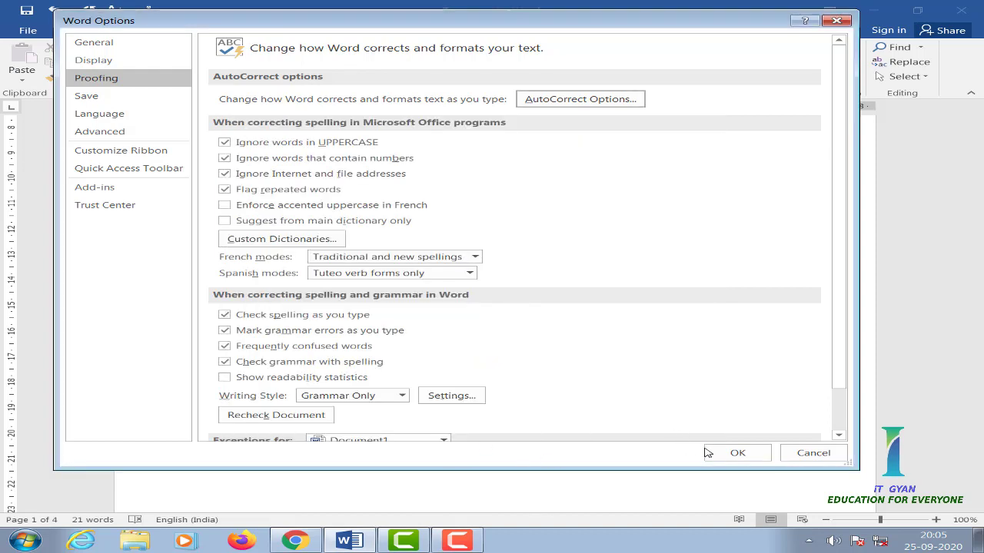
pyautogui.click(734, 453)
# - Add blank lines below the double border line until the insertion point is near the start of page 2
pyautogui.scroll(-3, 392, 440)
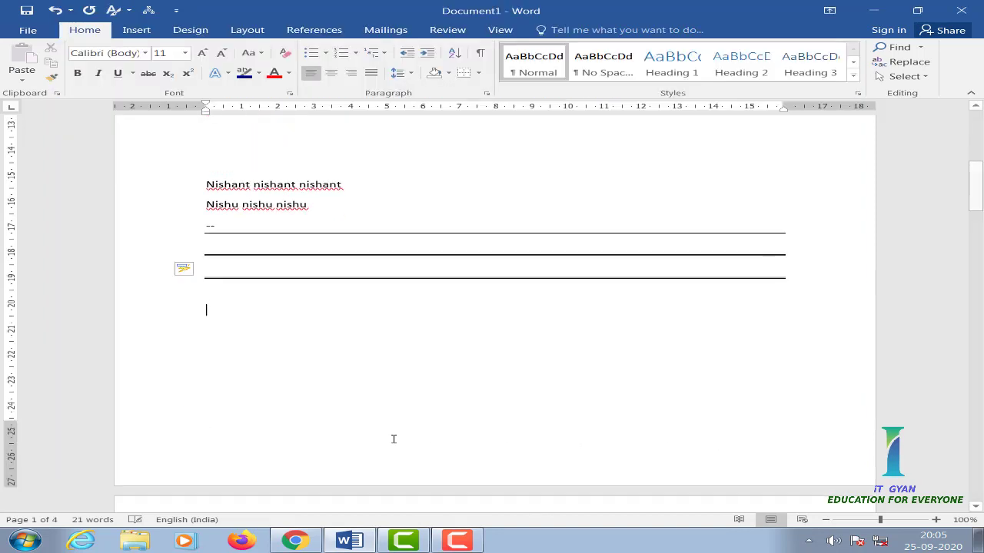
pyautogui.press('Return')
pyautogui.press('Return')
pyautogui.press('Return')
pyautogui.press('Return')
pyautogui.press('Return')
pyautogui.press('Return')
pyautogui.press('Return')
pyautogui.press('Return')
pyautogui.press('Return')
pyautogui.press('Return')
pyautogui.press('Return')
pyautogui.press('Return')
pyautogui.press('Return')
pyautogui.press('Return')
pyautogui.press('Return')
pyautogui.press('Return')
pyautogui.press('Return')
pyautogui.press('Return')
pyautogui.press('Return')
pyautogui.press('Return')
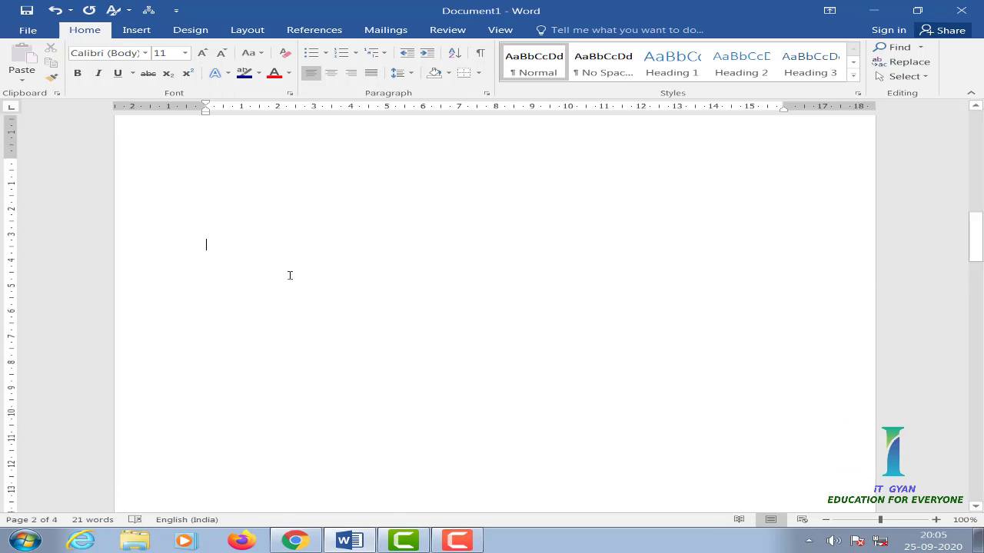
# - Enter "+ + + +" on the blank line to generate a table, and undo the automatic conversion to keep the plus signs
pyautogui.write('=')
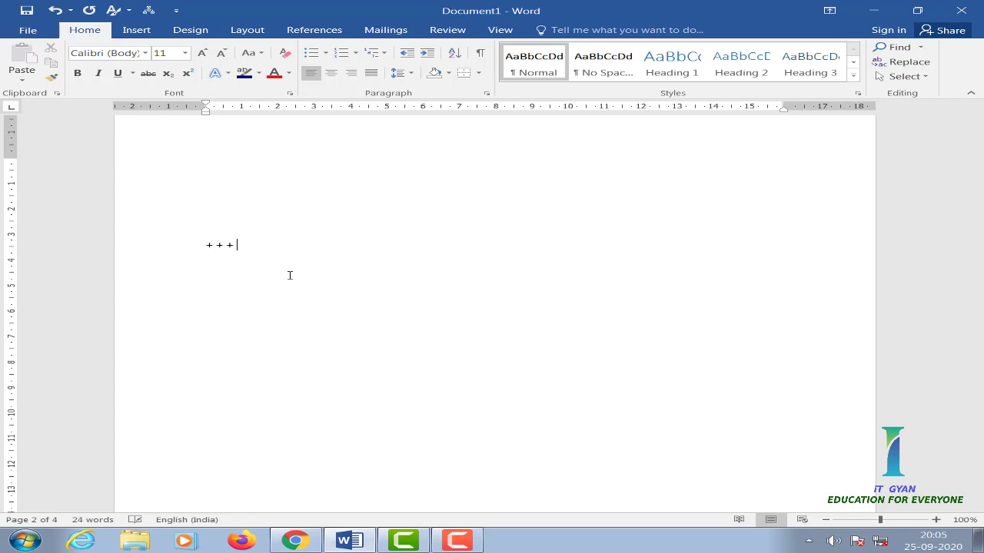
pyautogui.press('Return')
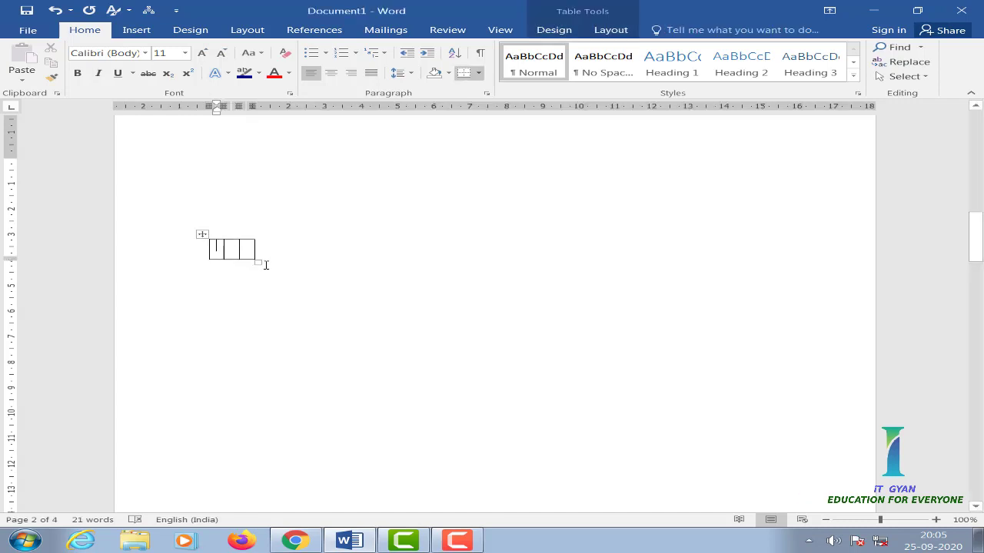
pyautogui.hotkey('ctrl', 'z')
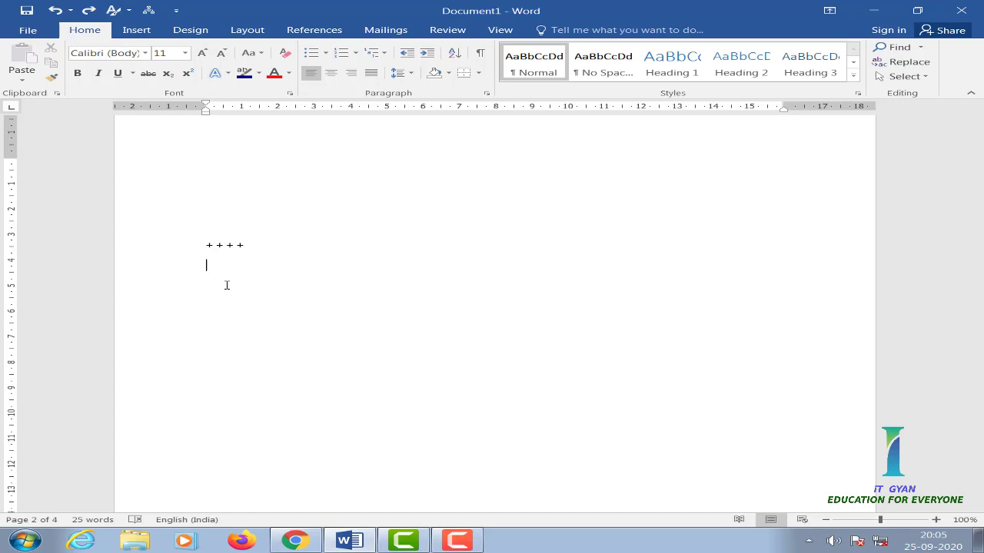
# - Dismiss the Filter Keys prompt and generate a one-row, three-column table from four wider-spaced plus signs on the line below "+ + + +"
pyautogui.press('shift')
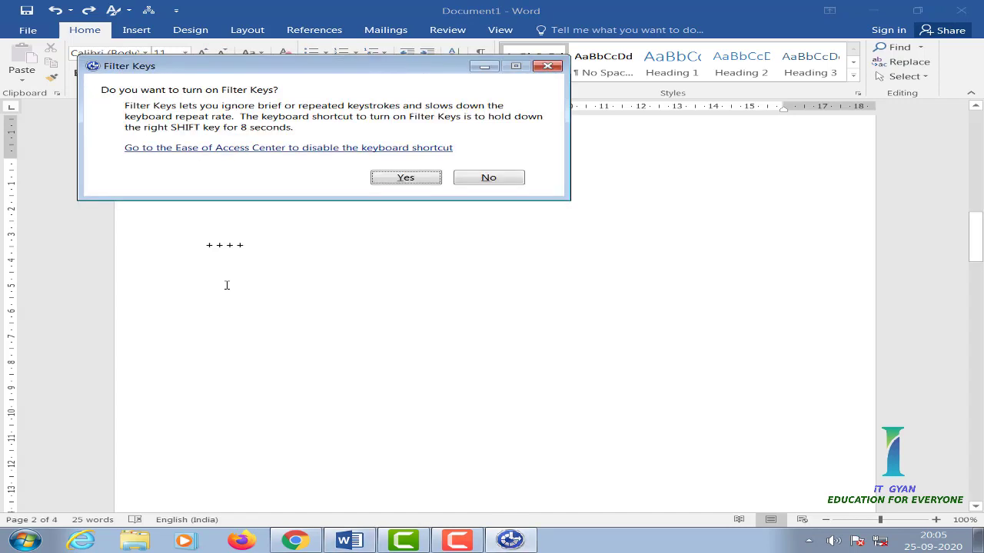
pyautogui.click(547, 66)
pyautogui.write('+ + + +')
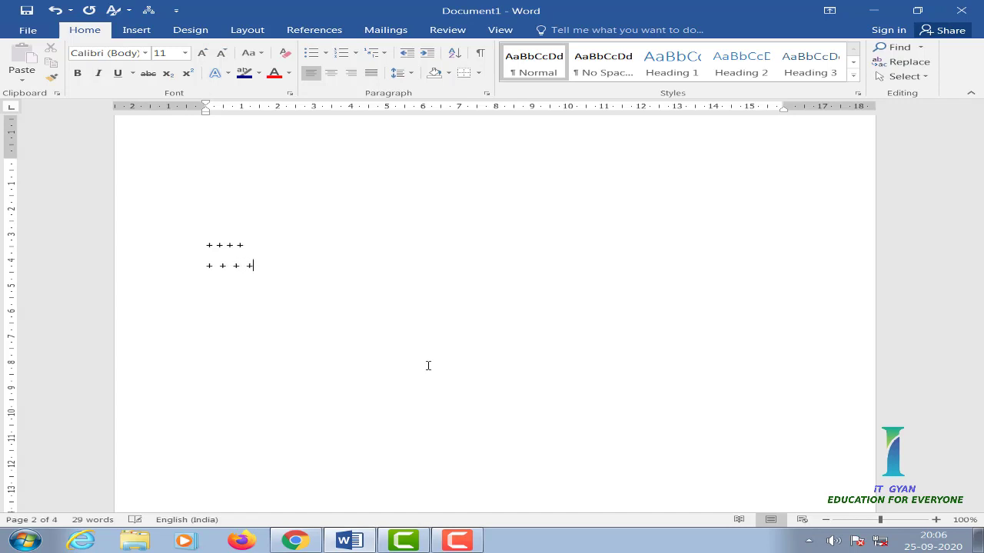
pyautogui.press('Return')
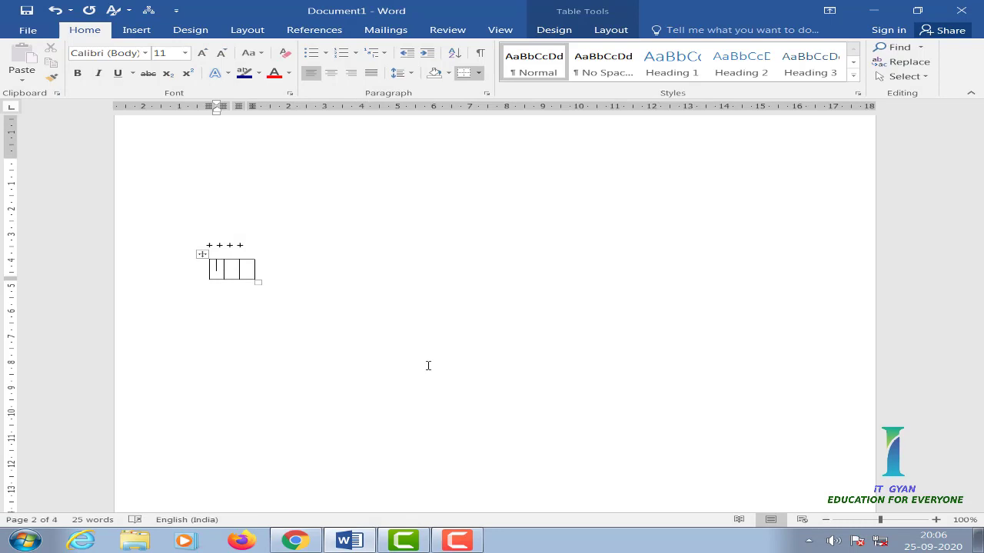
# - Undo the three-column table conversion and generate a one-row, four-column table from "+ + + + +" on the line below
pyautogui.hotkey('ctrl', 'z')
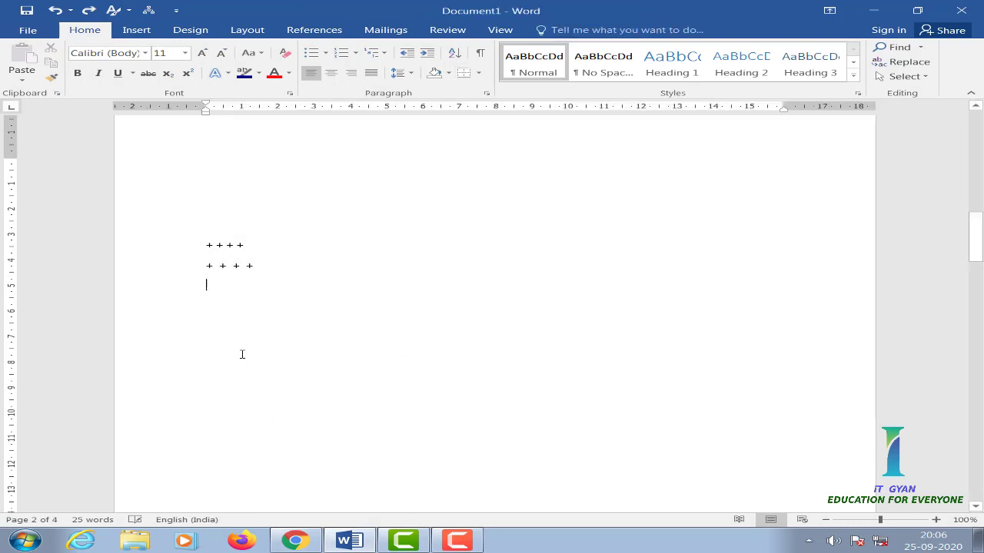
pyautogui.write('+ + + + +')
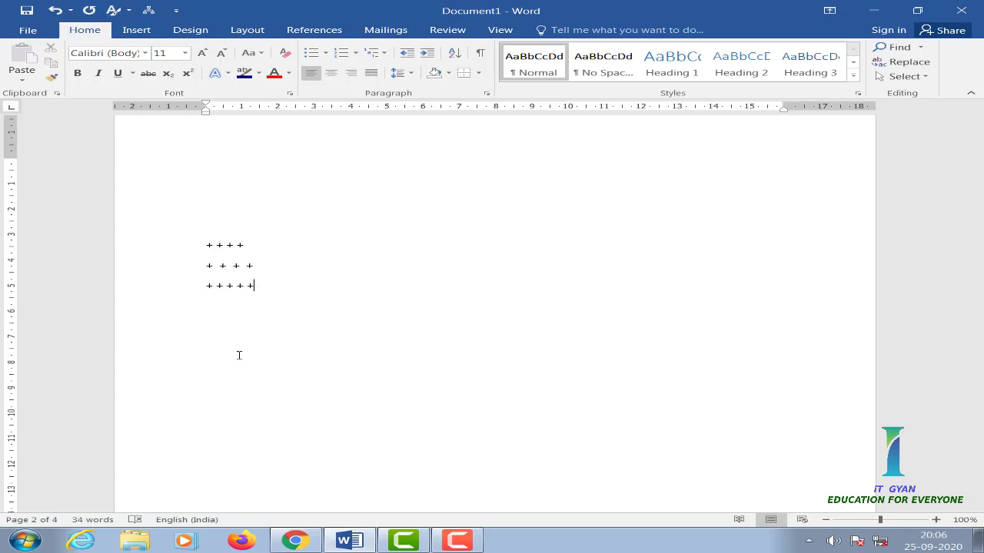
pyautogui.press('Return')
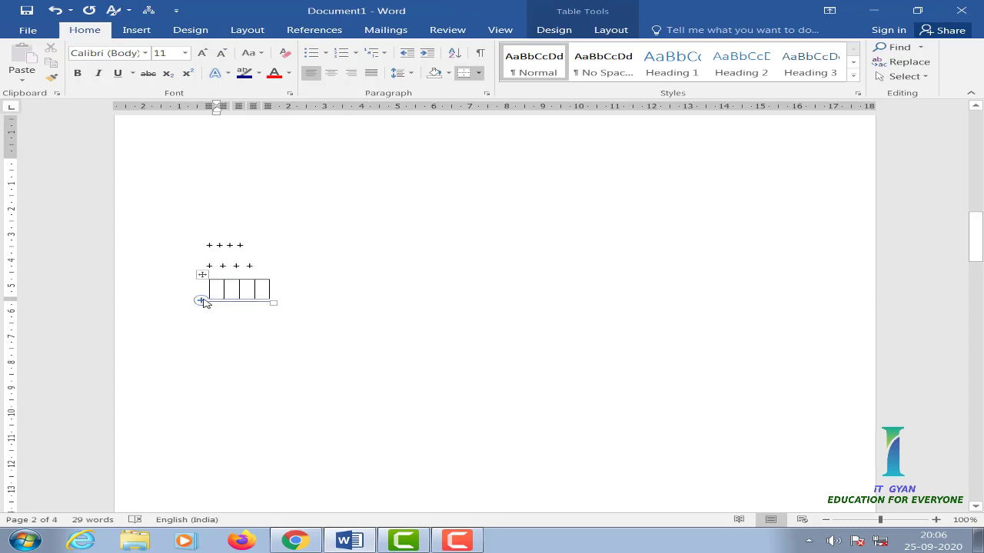
# - Review the table, row, column and cell settings in the four-column table's properties
pyautogui.rightClick(265, 291)
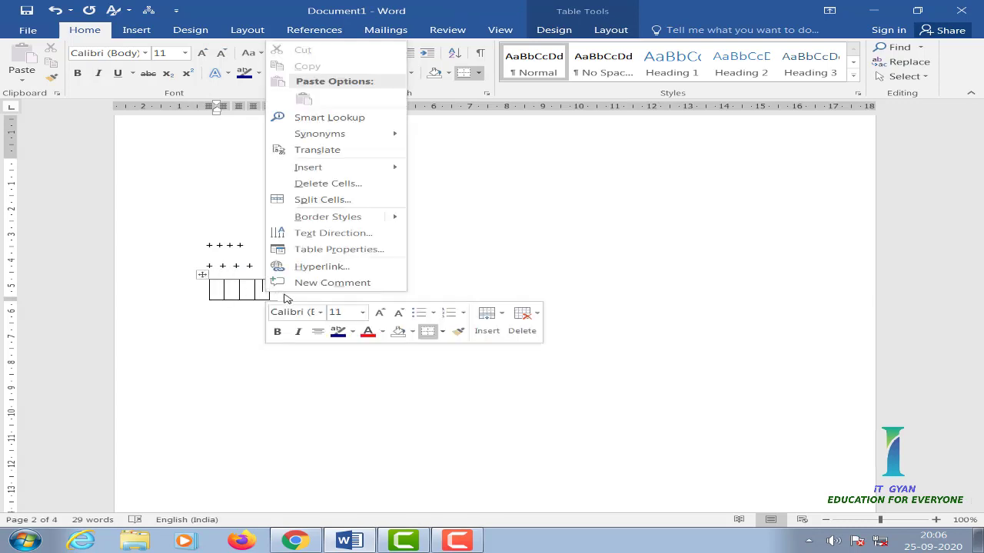
pyautogui.click(313, 251)
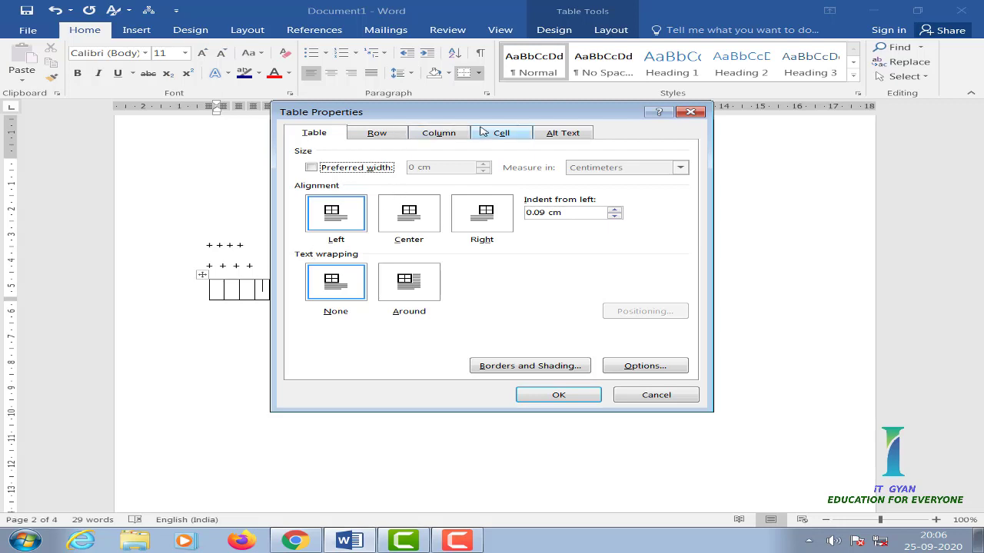
pyautogui.click(691, 113)
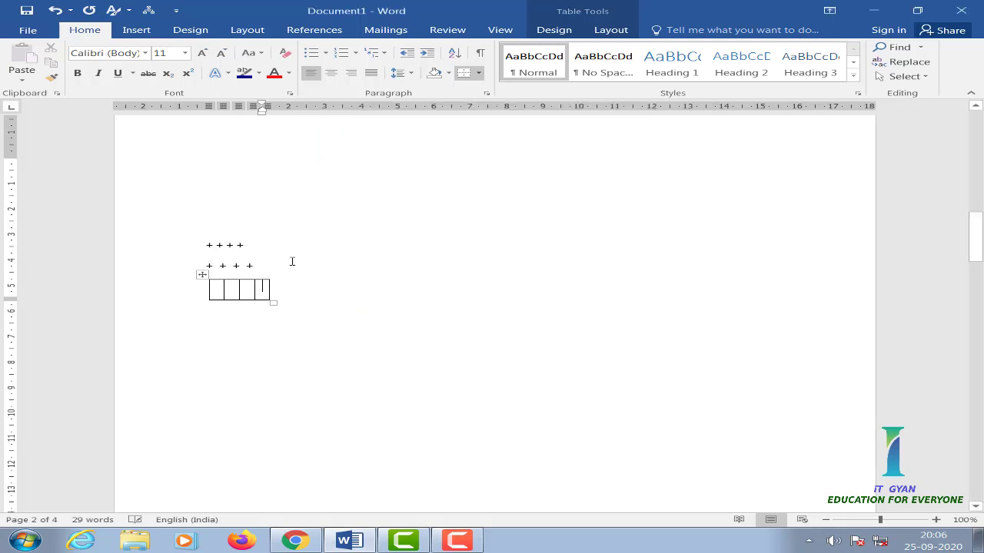
pyautogui.rightClick(265, 290)
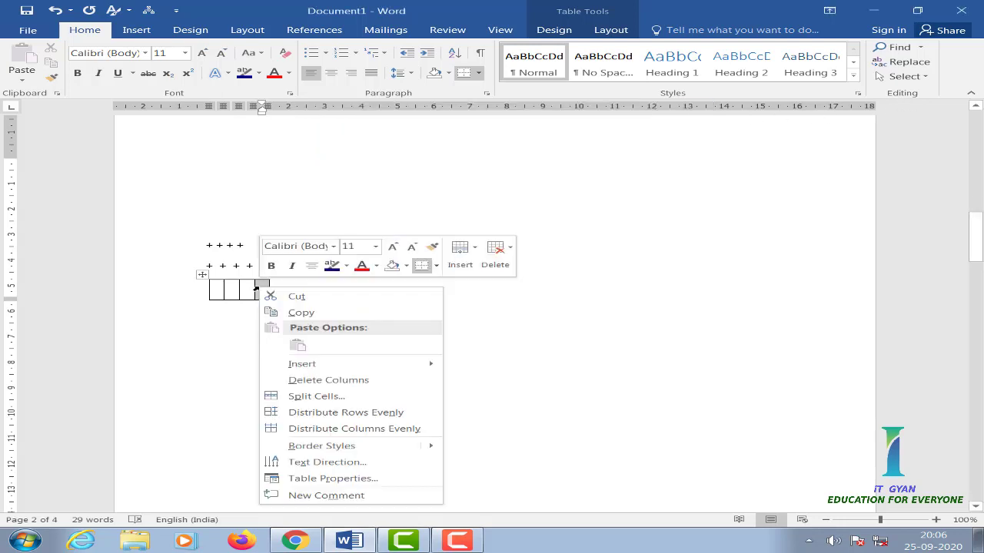
pyautogui.click(348, 481)
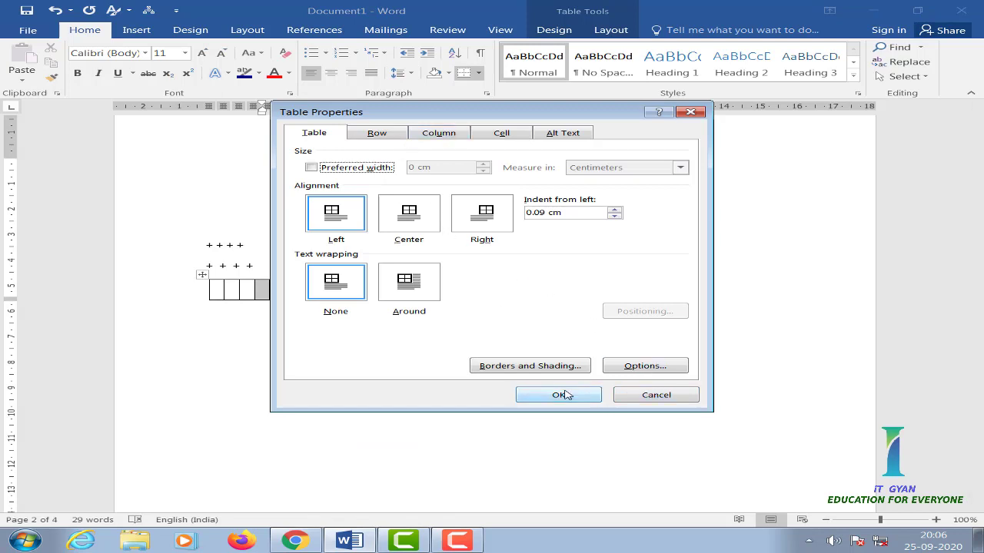
pyautogui.click(369, 137)
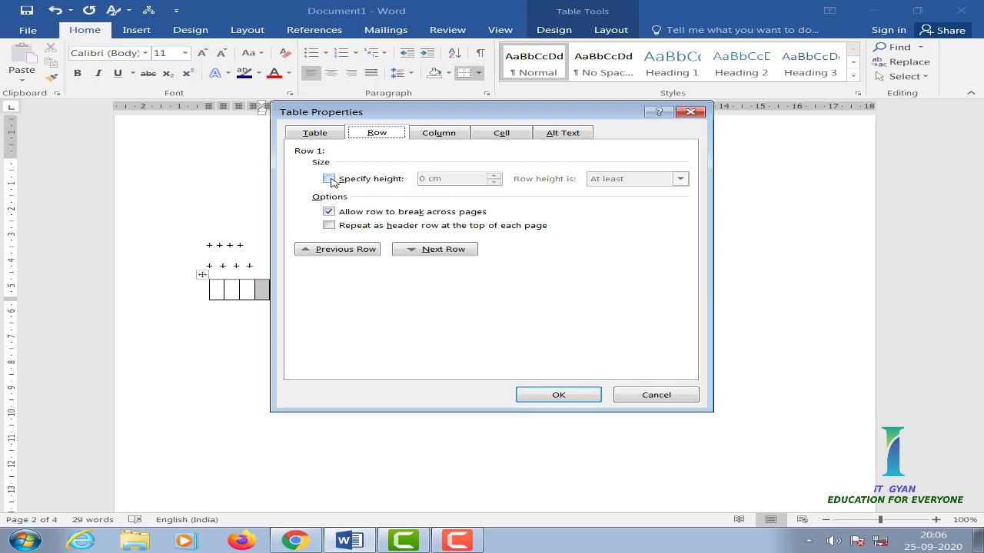
pyautogui.click(434, 136)
pyautogui.click(496, 135)
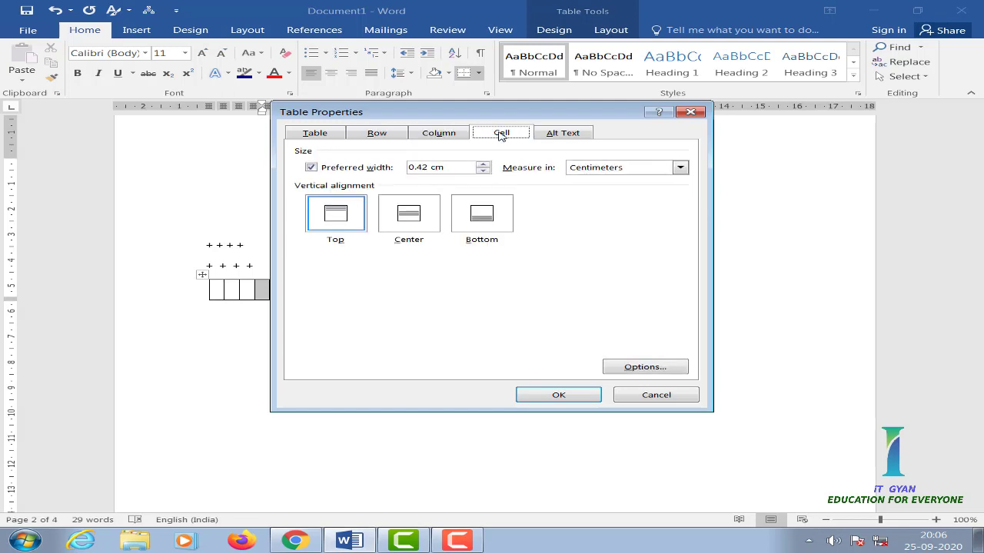
pyautogui.click(319, 140)
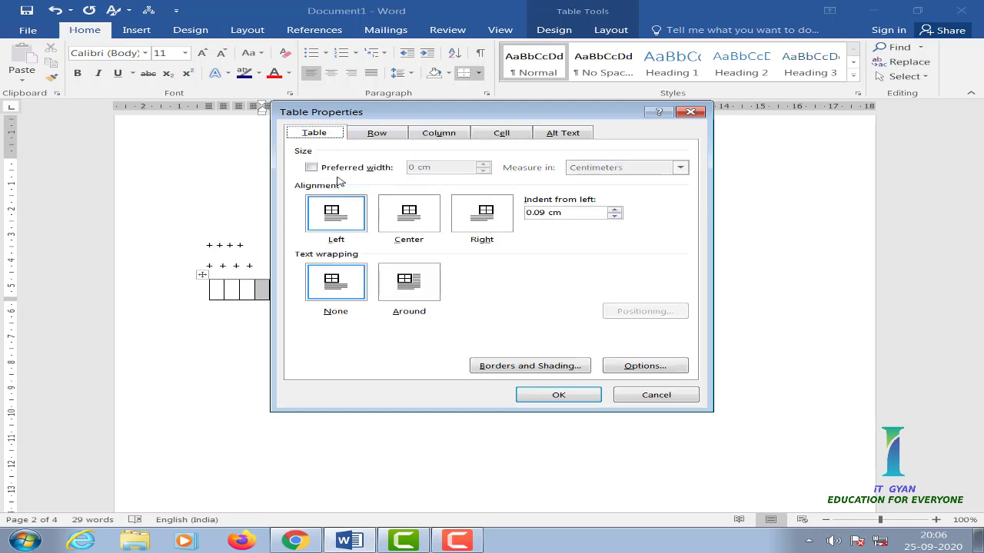
# - Specify a row height of 2.8 cm for the four-column table and apply it
pyautogui.click(399, 137)
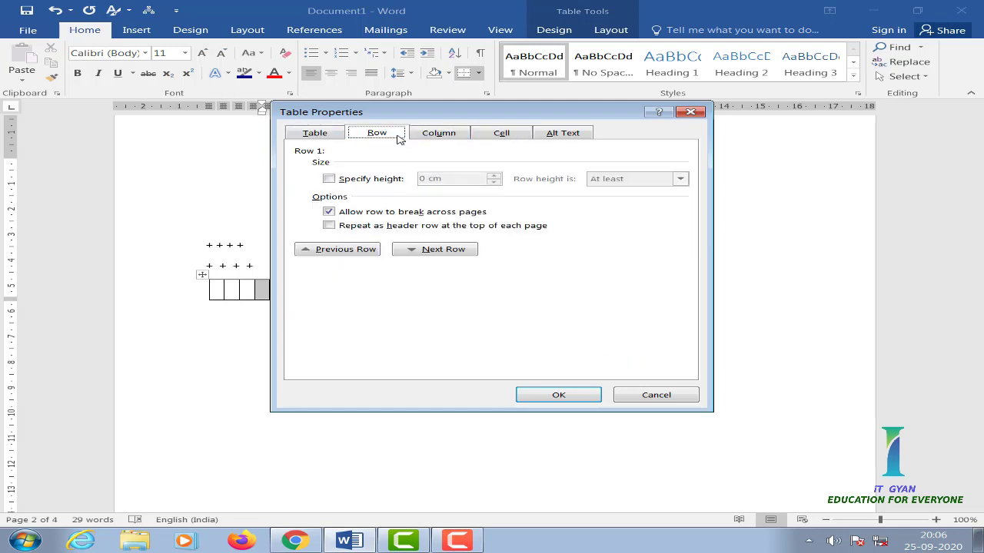
pyautogui.click(329, 178)
pyautogui.click(494, 176)
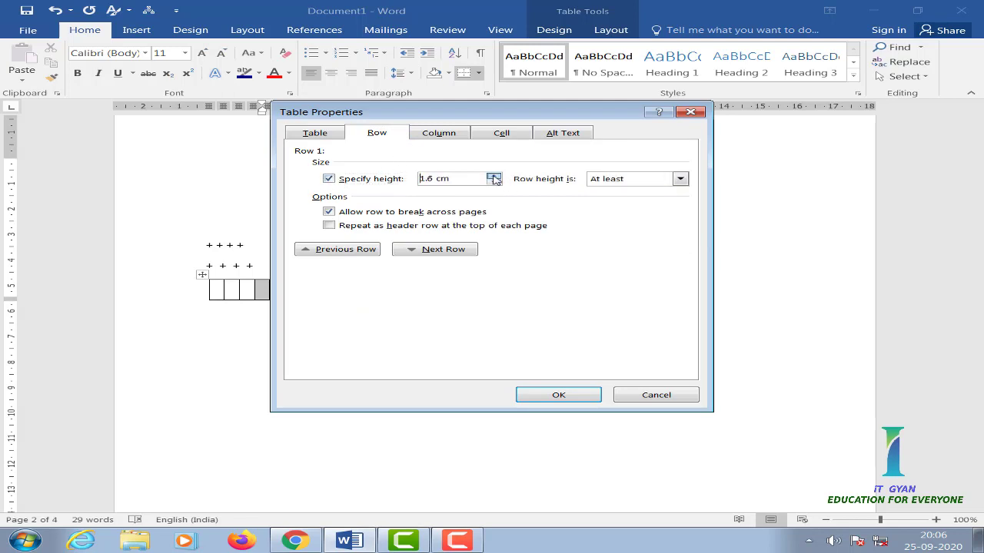
pyautogui.click(494, 178)
pyautogui.click(558, 395)
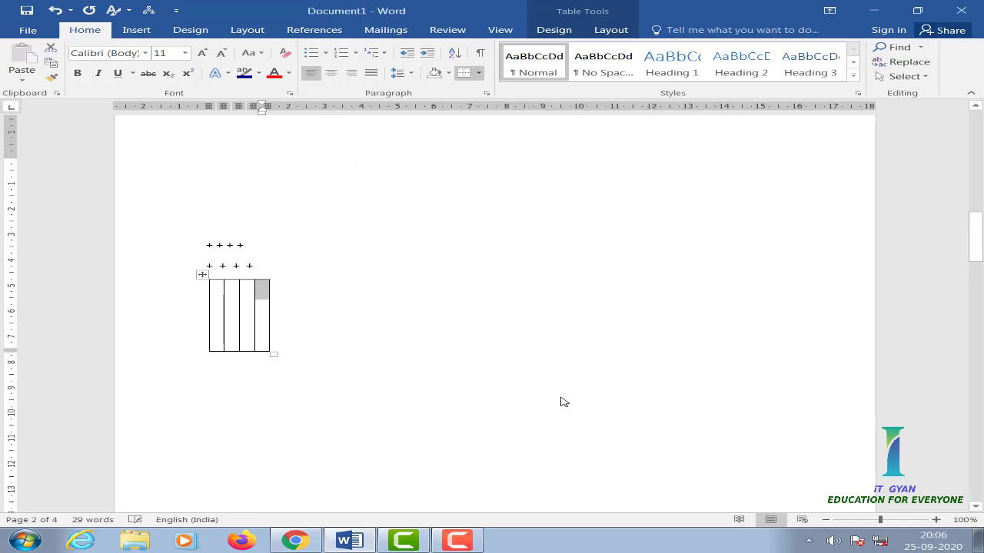
# - Draw a horizontal line splitting the table into two rows and draw a wider full-height cell beside its last column
pyautogui.rightClick(255, 305)
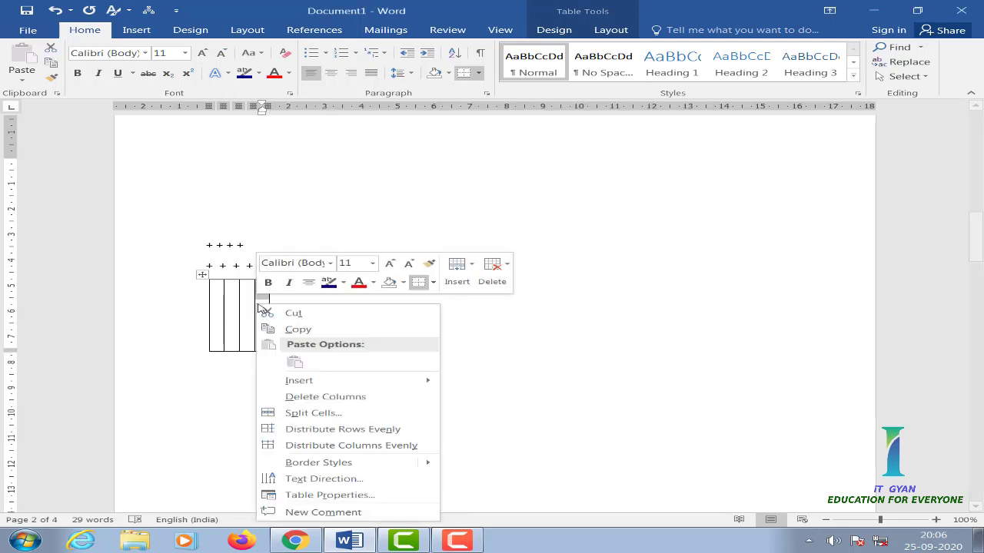
pyautogui.click(222, 291)
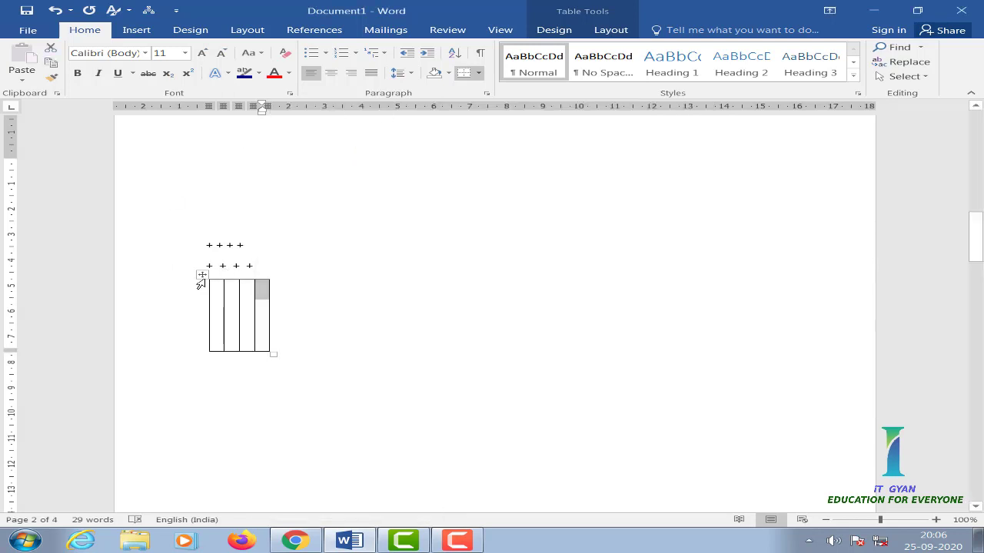
pyautogui.click(543, 29)
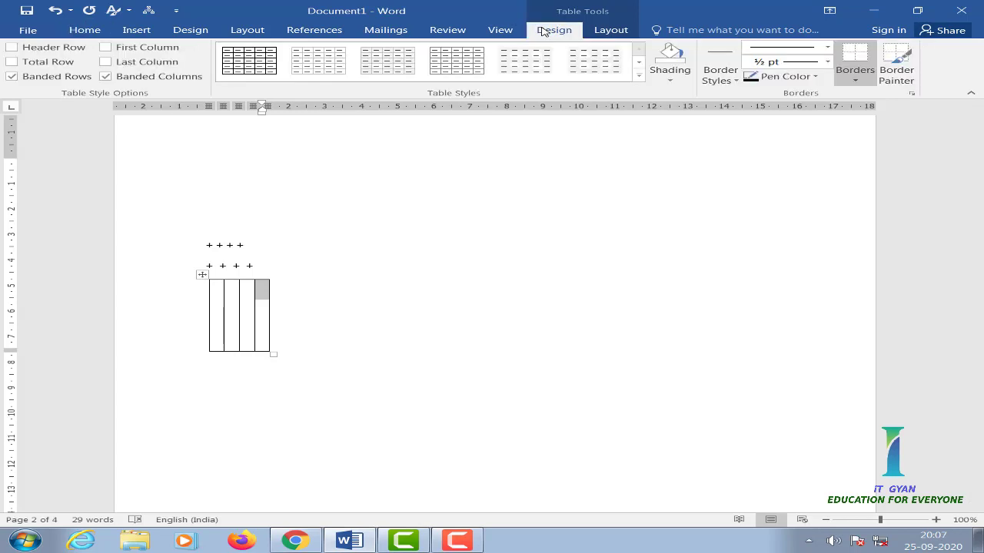
pyautogui.click(611, 30)
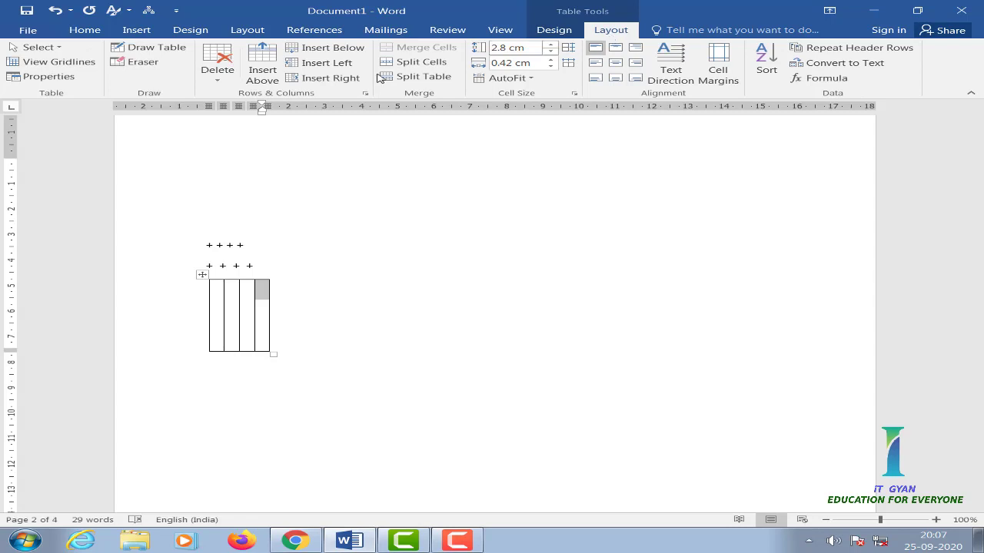
pyautogui.click(148, 49)
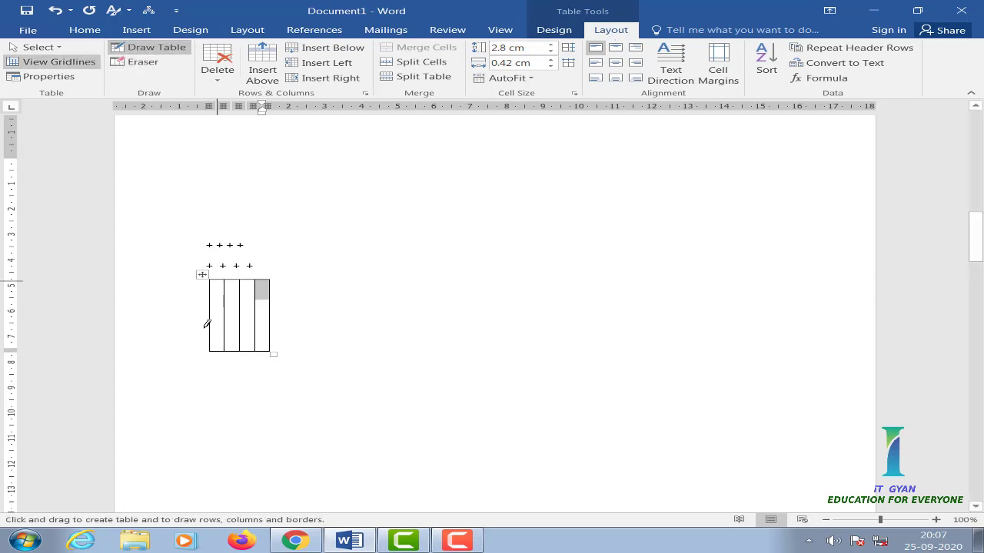
pyautogui.moveTo(211, 316); pyautogui.dragTo(272, 315)
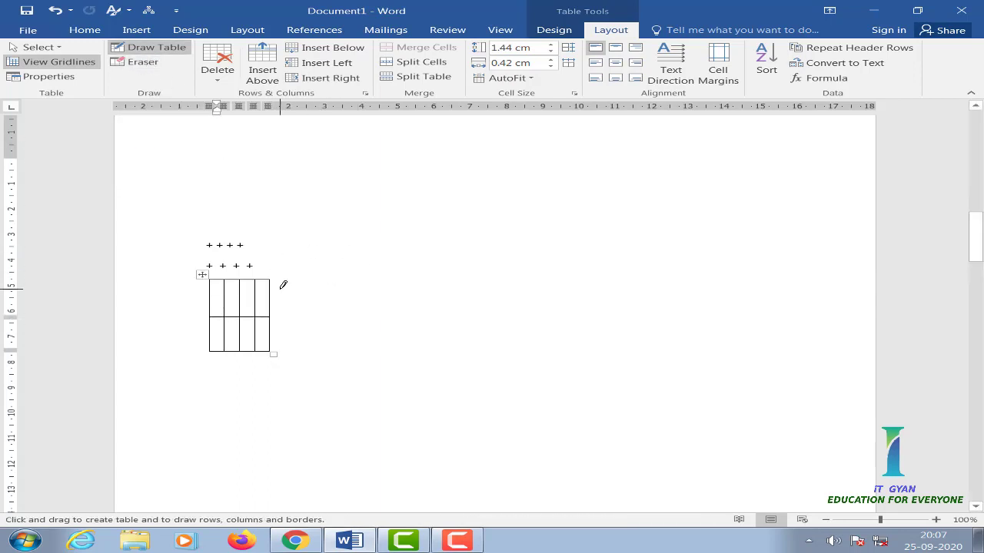
pyautogui.moveTo(274, 278)
pyautogui.mouseDown()
pyautogui.moveTo(319, 309)
pyautogui.moveTo(321, 348)
pyautogui.mouseUp()
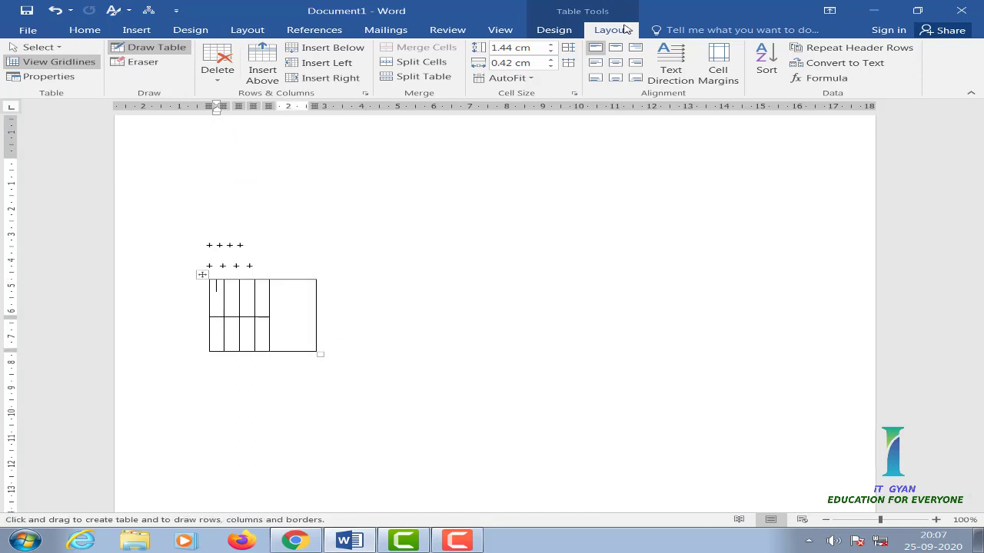
# - Undo the drawn cells, the generated table and the plus-sign lines back to a blank line
pyautogui.click(562, 35)
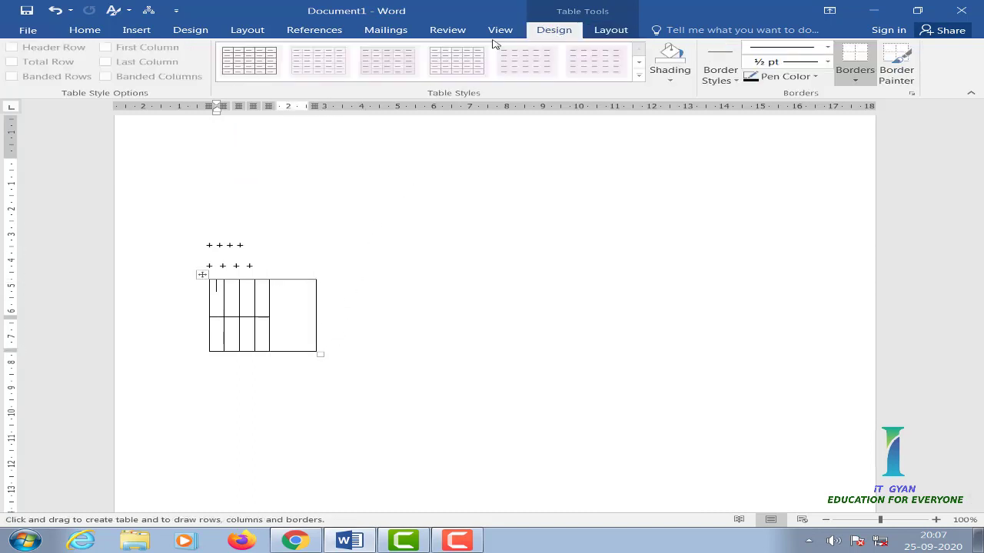
pyautogui.hotkey('ctrl', 'z')
pyautogui.hotkey('ctrl', 'z')
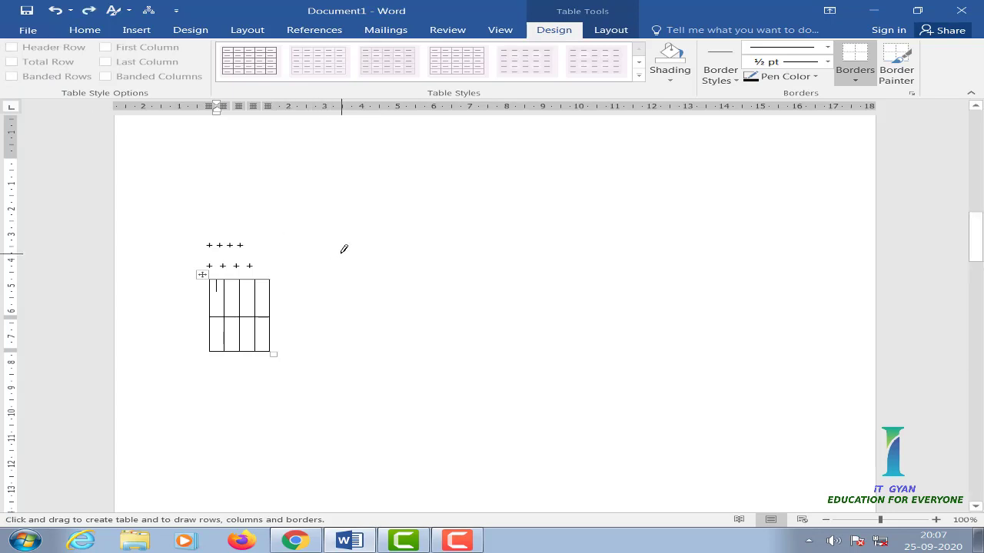
pyautogui.hotkey('ctrl', 'z')
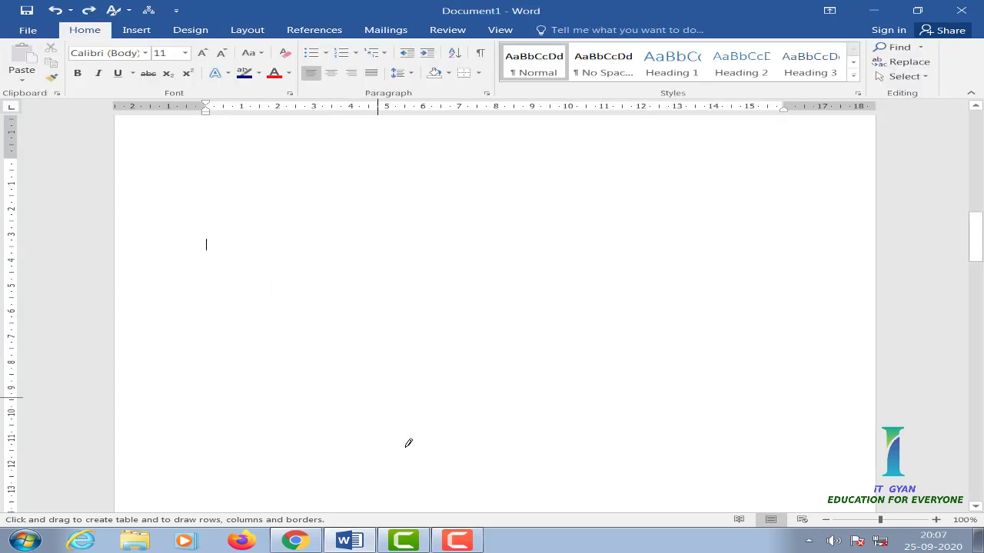
# - Check the "Automatic bulleted lists" setting in the AutoFormat As You Type options and accept both dialogs
pyautogui.moveTo(344, 540)
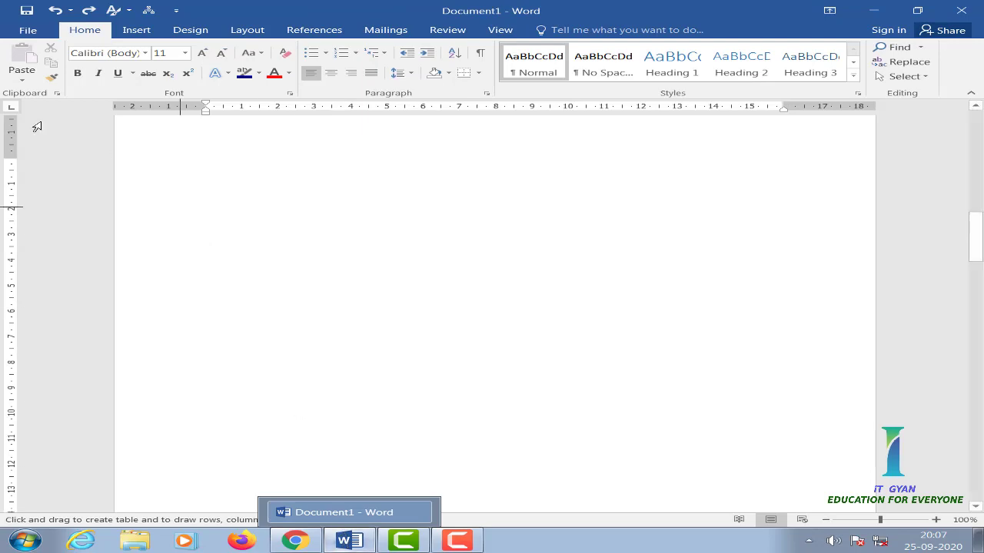
pyautogui.click(28, 29)
pyautogui.click(53, 301)
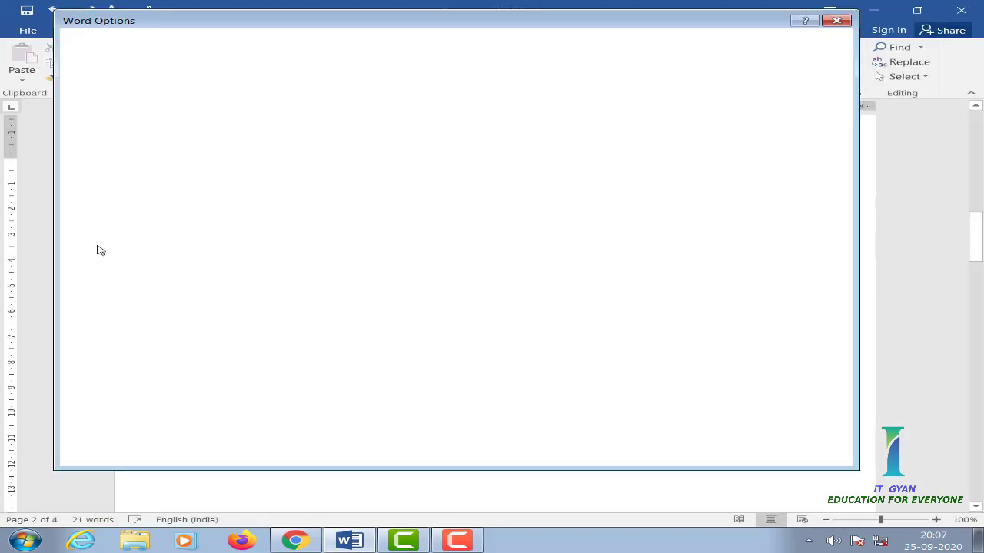
pyautogui.click(123, 133)
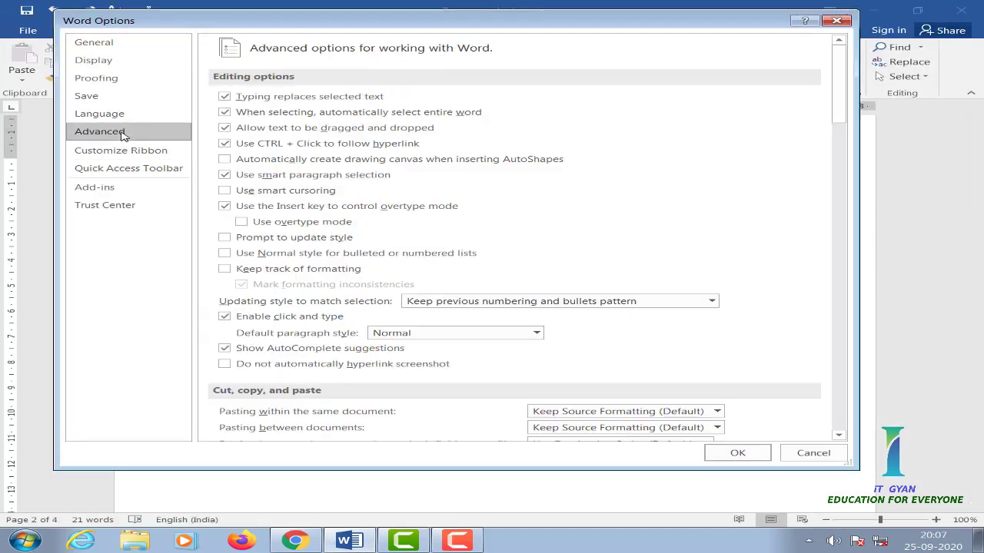
pyautogui.click(104, 77)
pyautogui.click(602, 101)
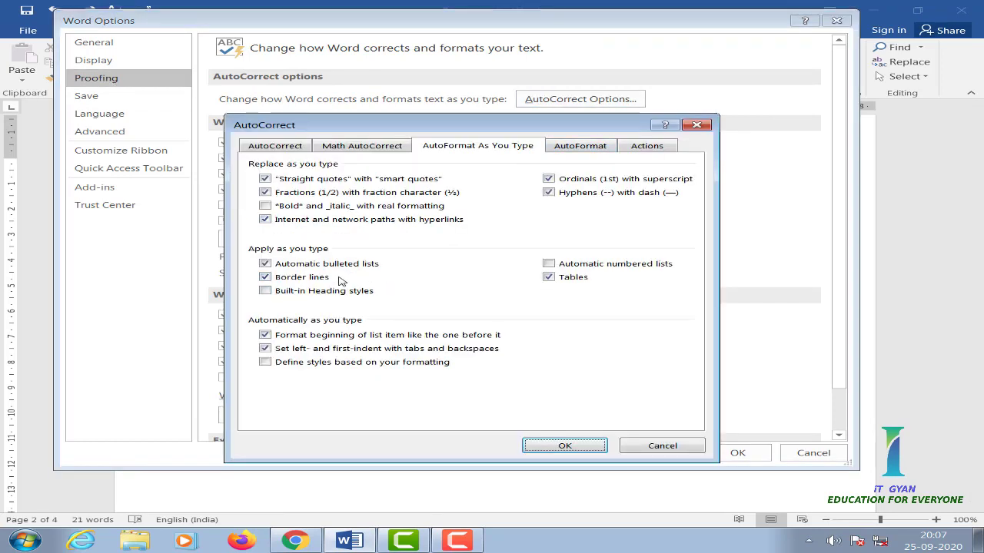
pyautogui.click(572, 448)
pyautogui.click(750, 455)
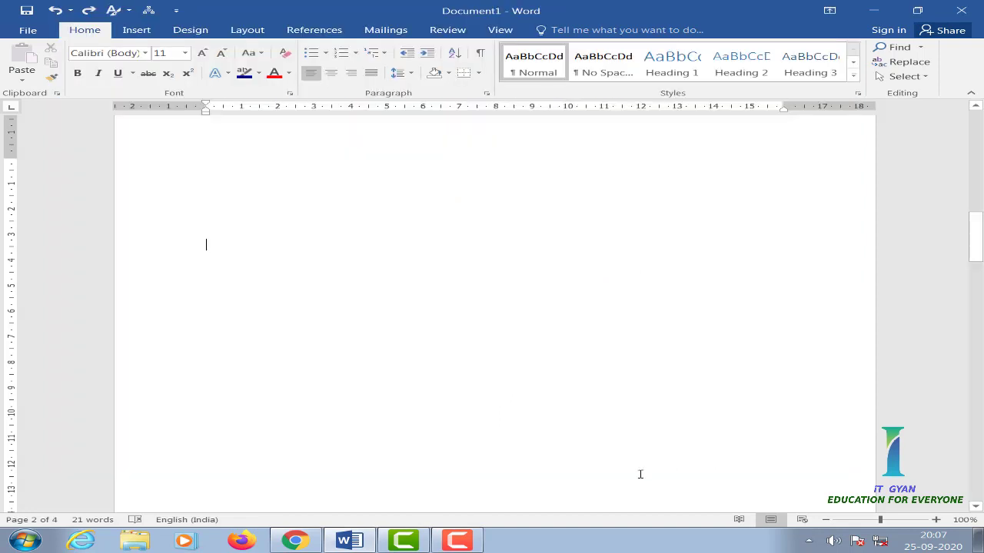
# - Start an automatic bulleted list with an asterisk and a space, and enter a first name on each of two bullets
pyautogui.write('*')
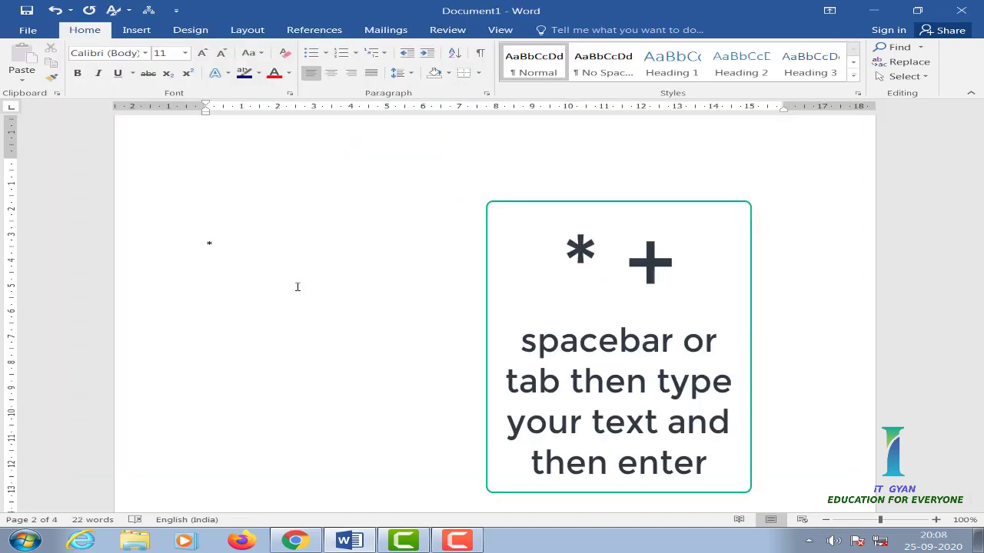
pyautogui.press('space')
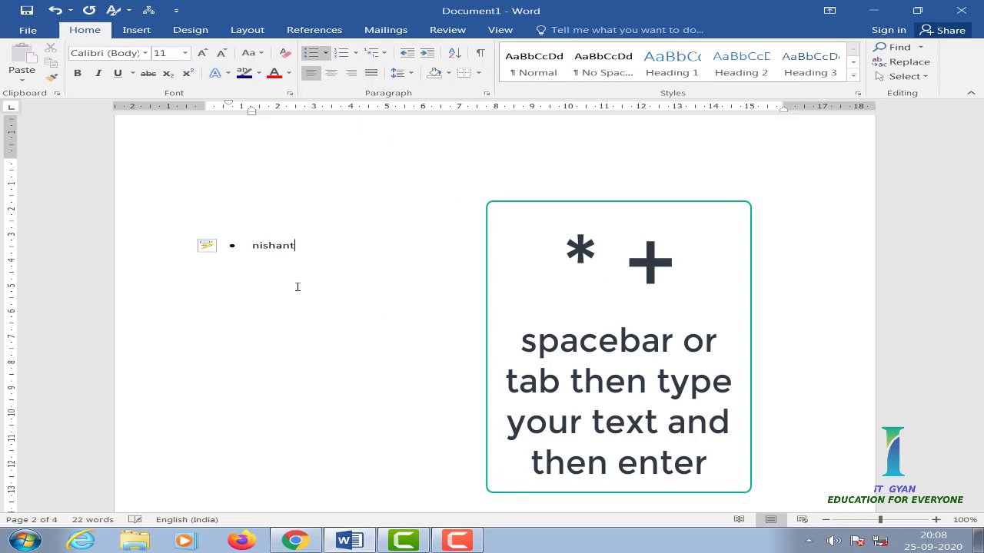
pyautogui.click(222, 246)
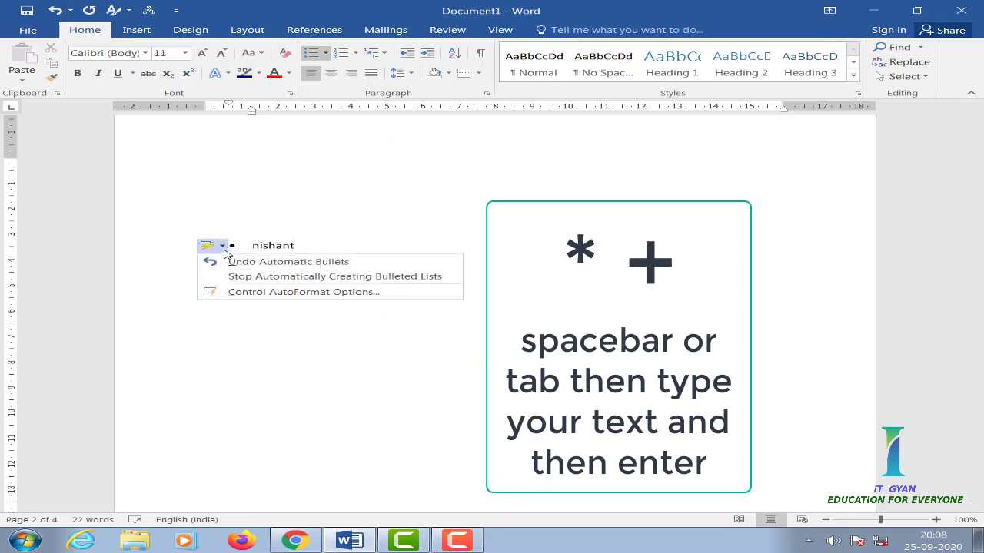
pyautogui.click(321, 245)
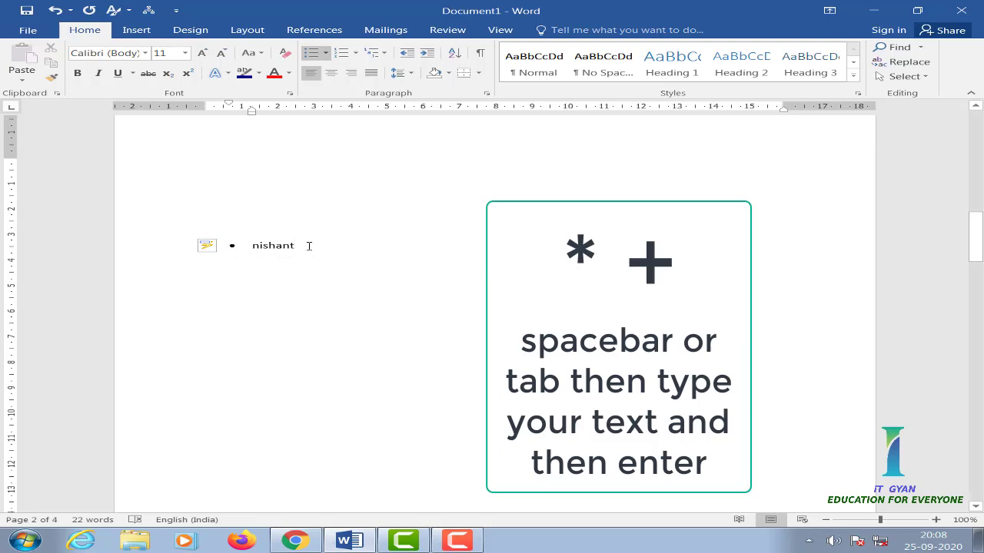
pyautogui.press('Return')
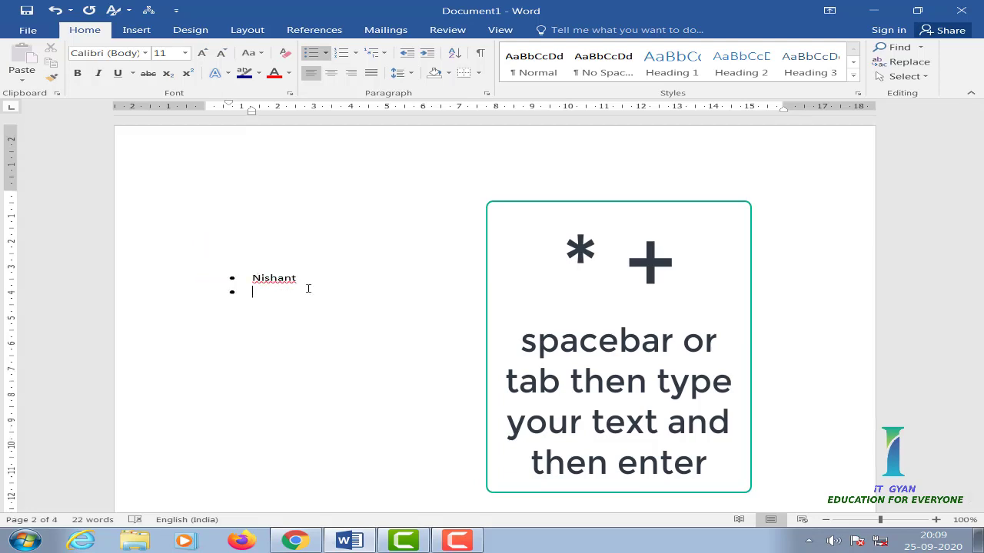
pyautogui.write('dishant')
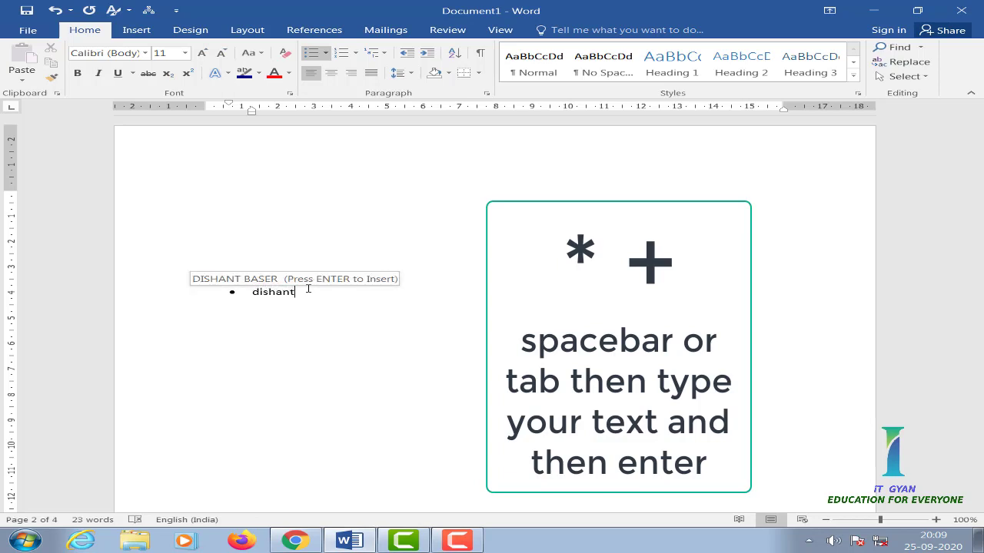
pyautogui.press('Return')
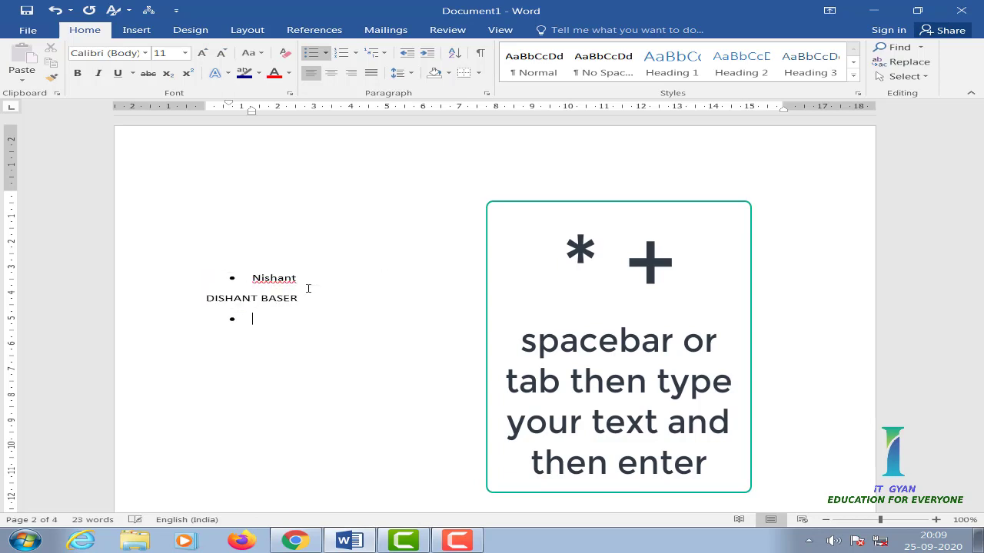
pyautogui.hotkey('ctrl', 'z')
pyautogui.hotkey('ctrl', 'z')
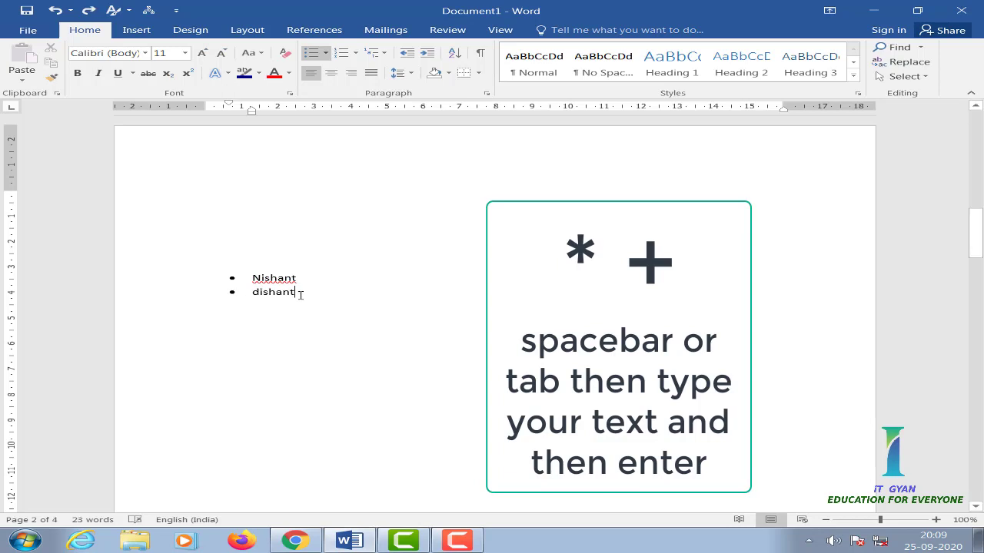
# - Review the saved AutoText entries among the Quick Parts and close the gallery without inserting any
pyautogui.scroll(1, 300, 295)
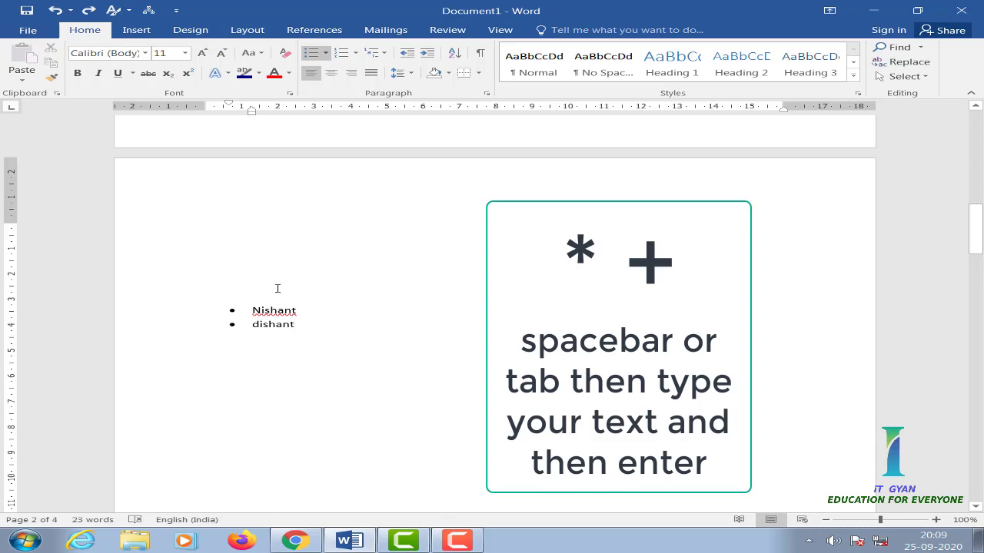
pyautogui.click(136, 29)
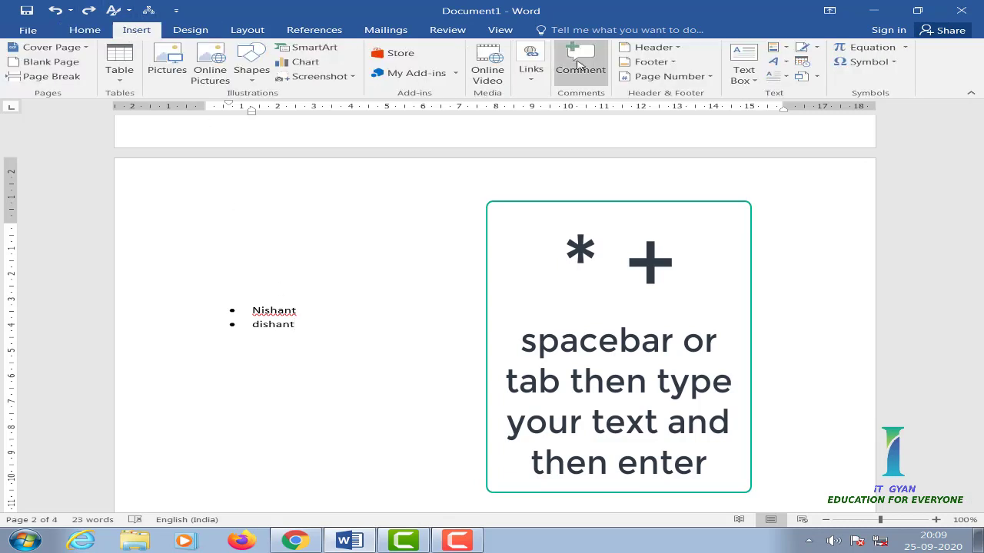
pyautogui.click(776, 47)
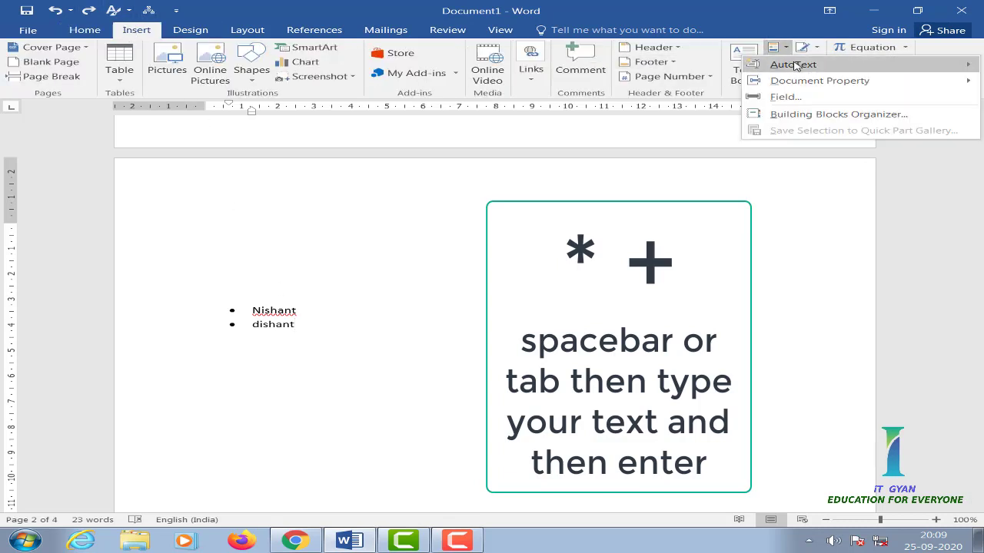
pyautogui.moveTo(795, 66)
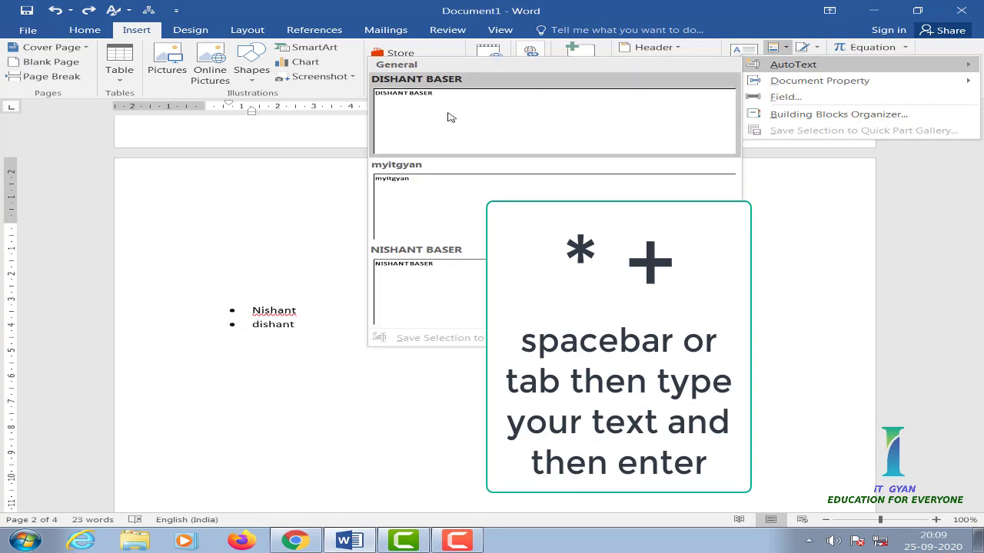
pyautogui.click(291, 253)
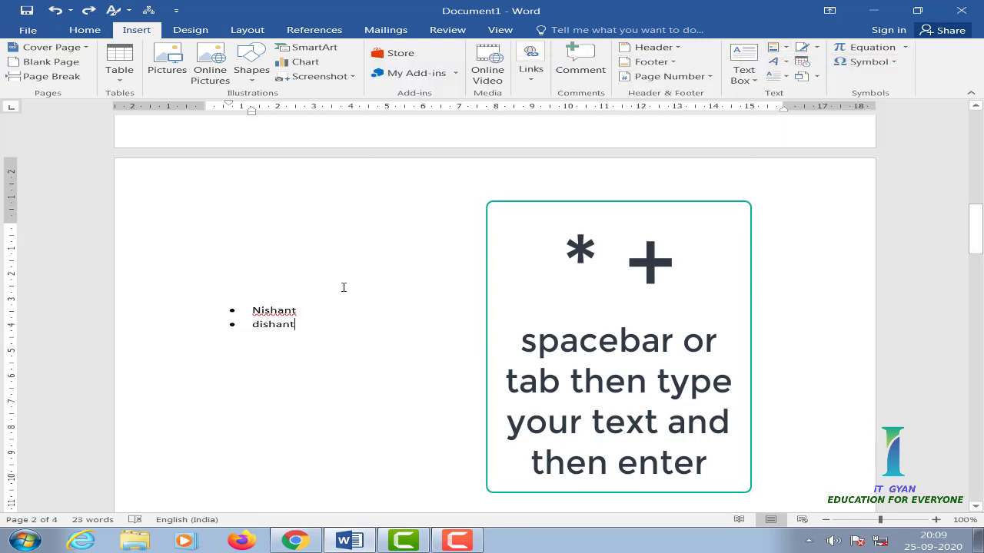
# - Continue the bulleted list with a third bullet containing another first name, and start an empty fourth bullet
pyautogui.press('Return')
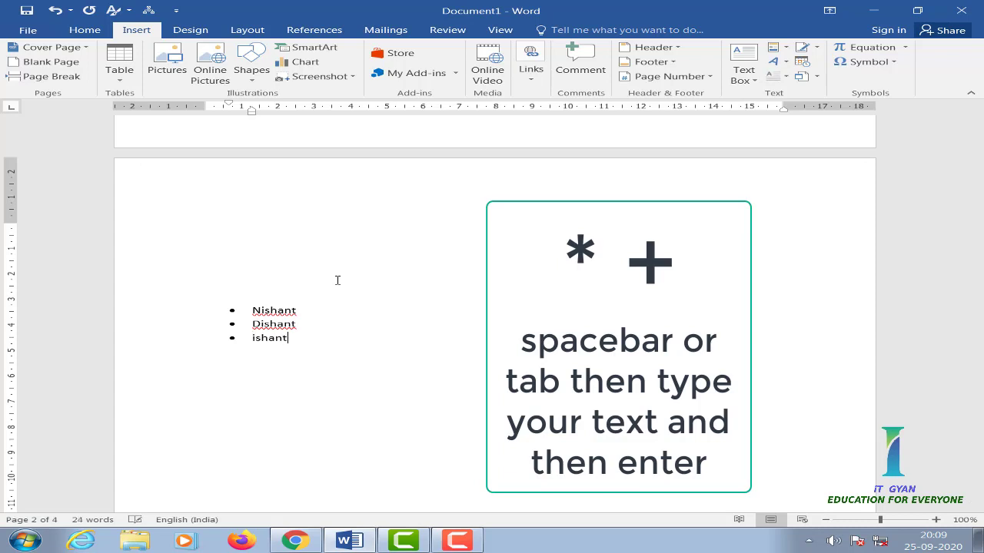
pyautogui.press('Return')
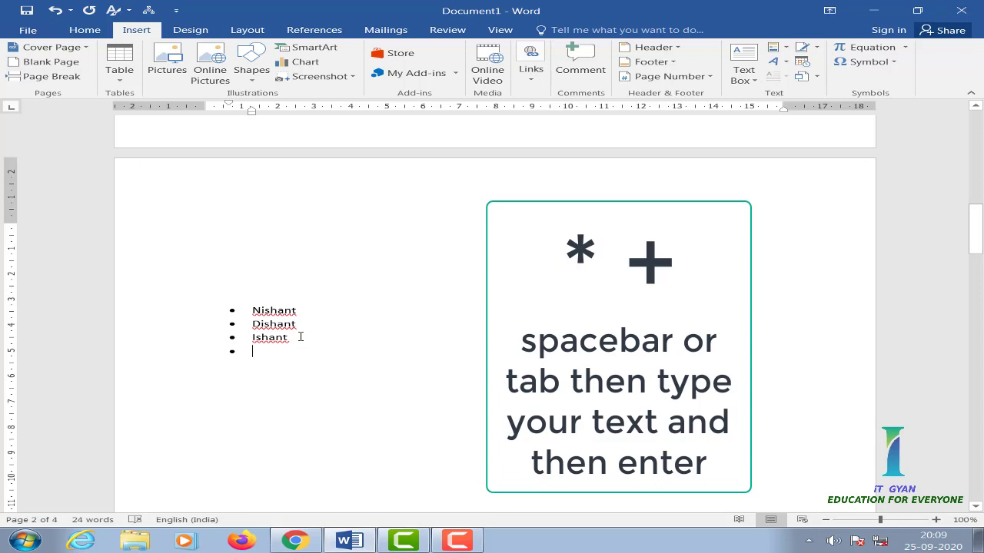
# - Compare the AutoFormat As You Type and AutoFormat settings in the Proofing AutoCorrect options, and close the AutoCorrect dialog without changes
pyautogui.click(28, 29)
pyautogui.click(68, 300)
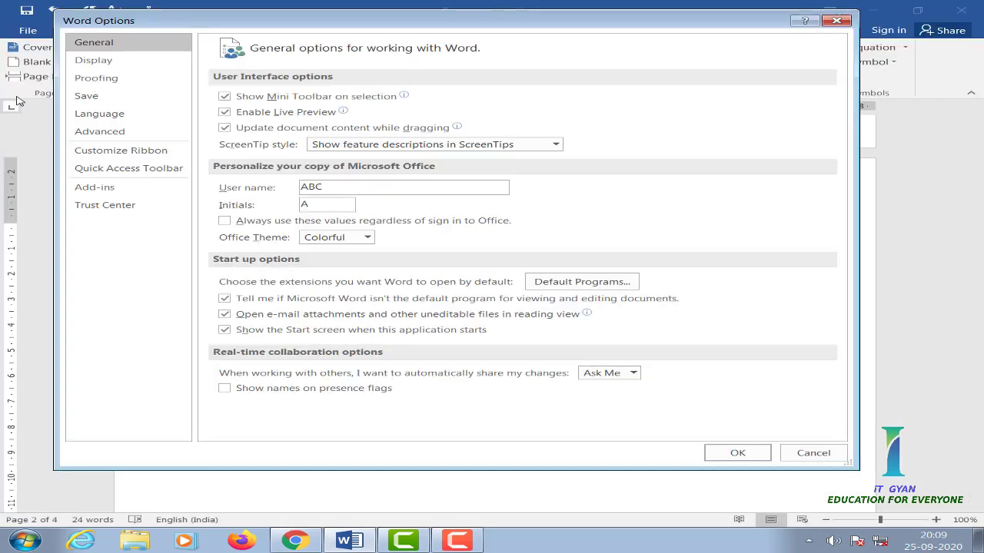
pyautogui.click(88, 79)
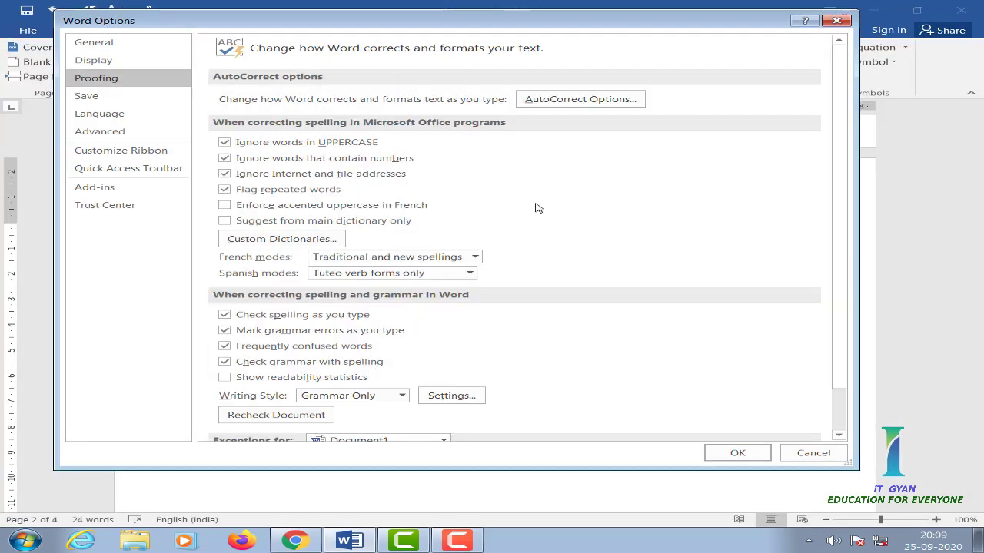
pyautogui.click(564, 115)
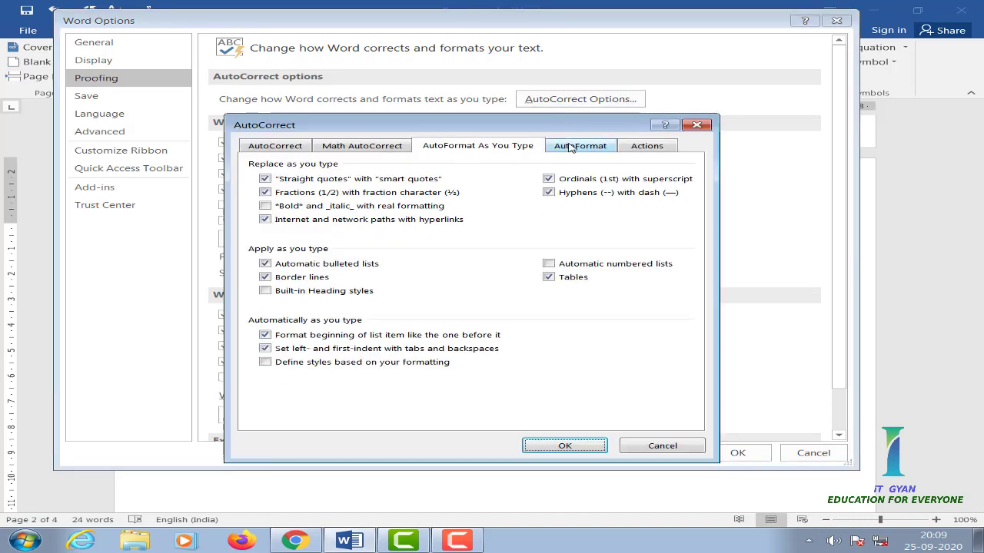
pyautogui.click(573, 146)
pyautogui.click(524, 149)
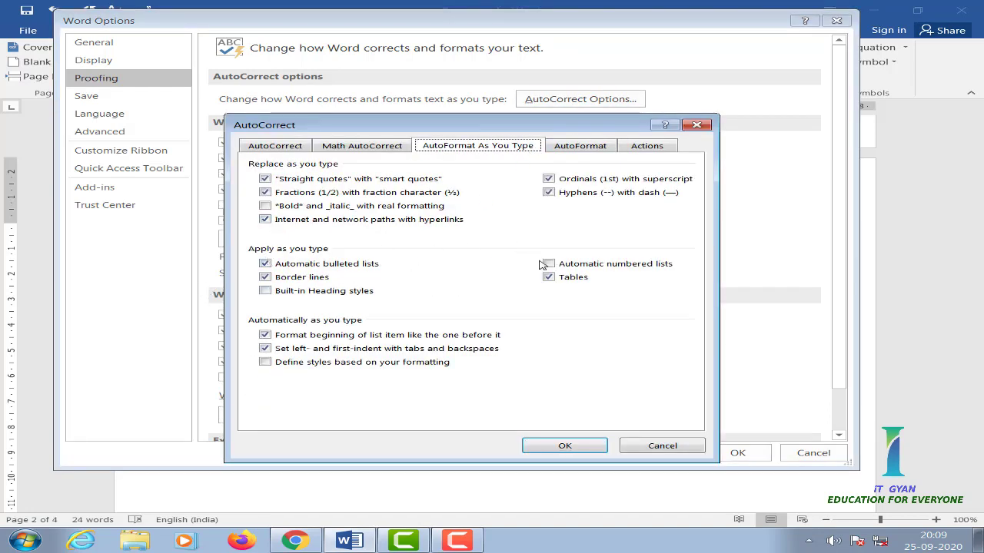
pyautogui.click(578, 148)
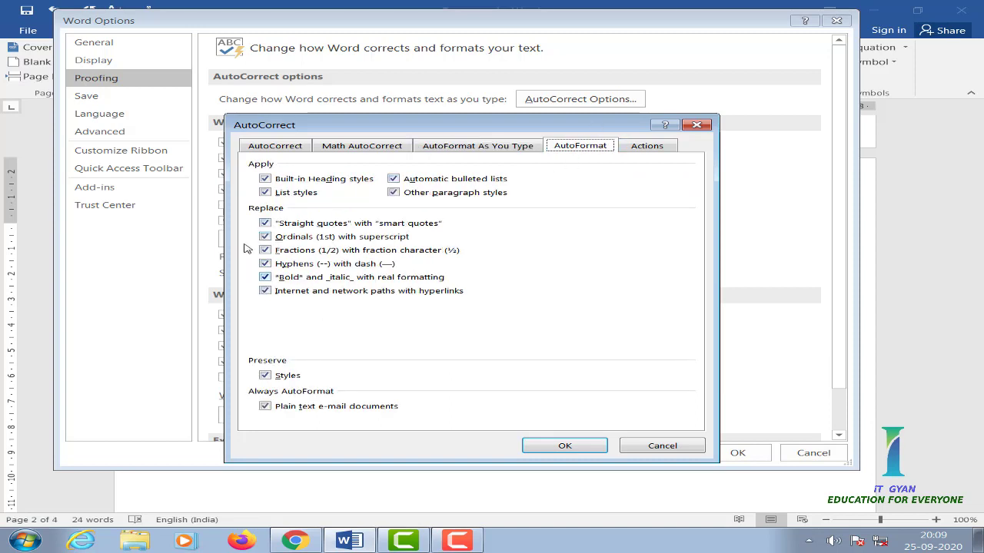
pyautogui.click(475, 146)
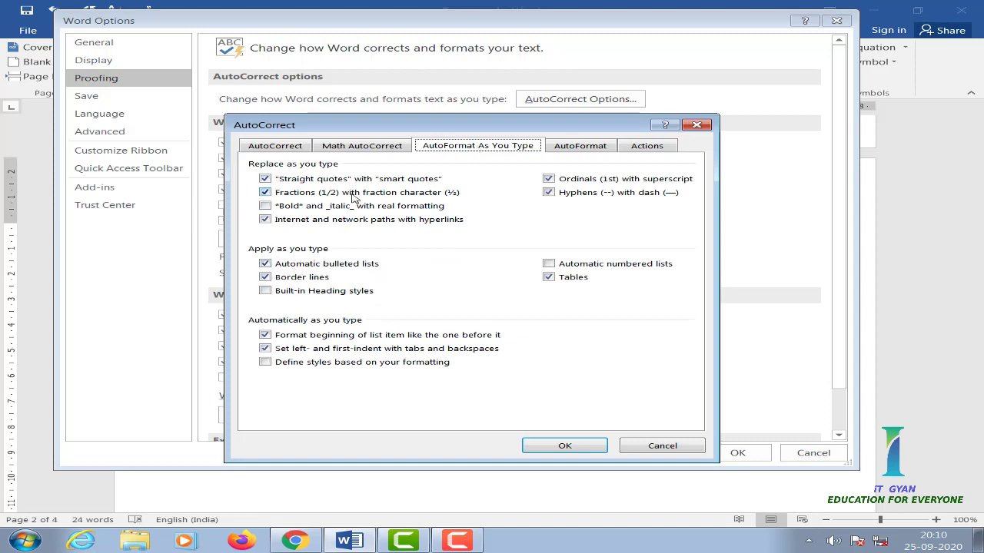
pyautogui.click(595, 148)
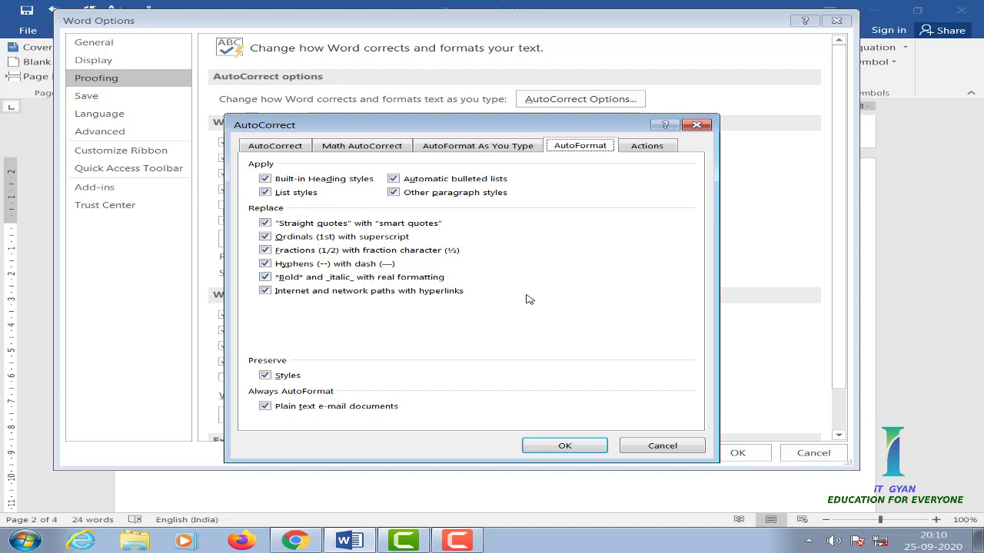
pyautogui.click(696, 125)
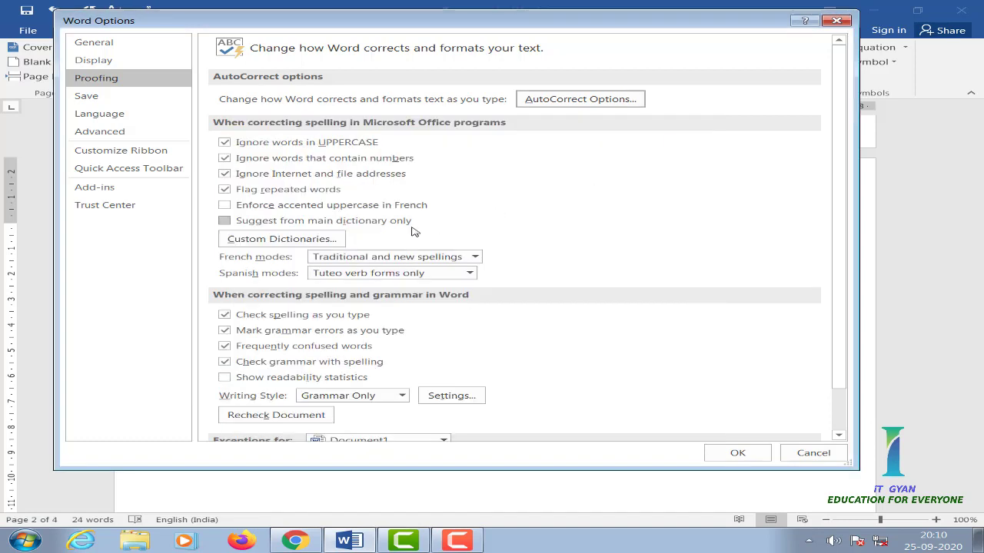